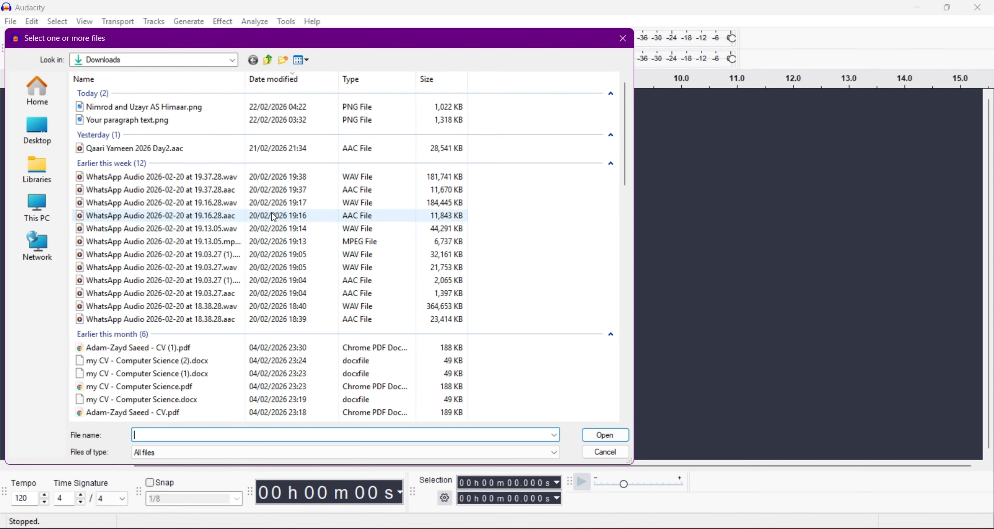
Try to open the AAC file WhatsApp Audio 2026-02-20 at 19.37.28.aac from the Downloads folder
double_click(241, 187)
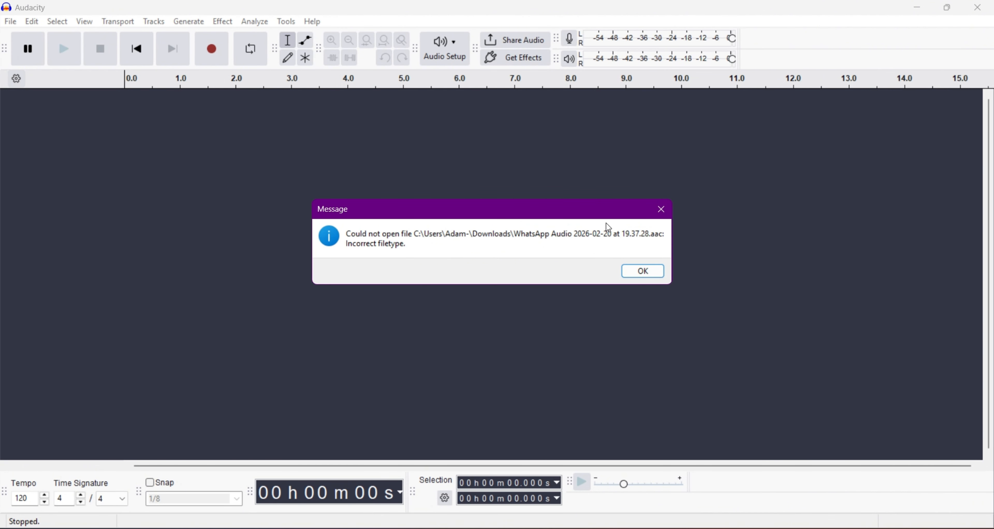
click(650, 273)
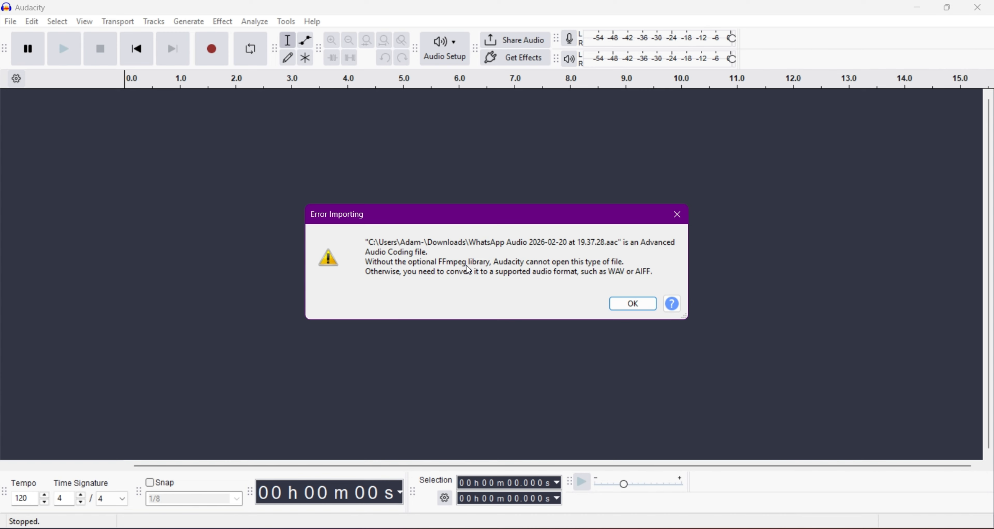
click(641, 303)
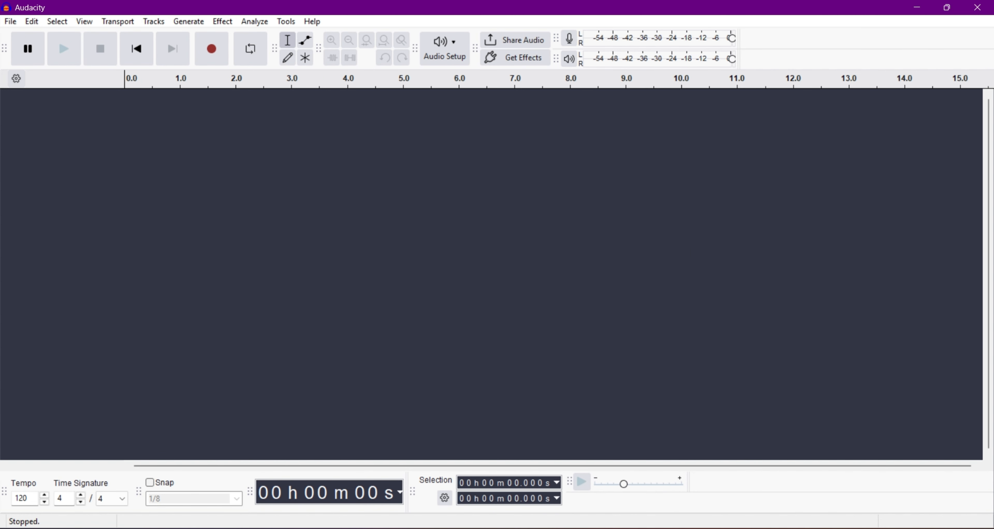
Switch to Chrome, search Google for "aac to wav" and open CloudConvert's AAC to WAV Converter
click(366, 482)
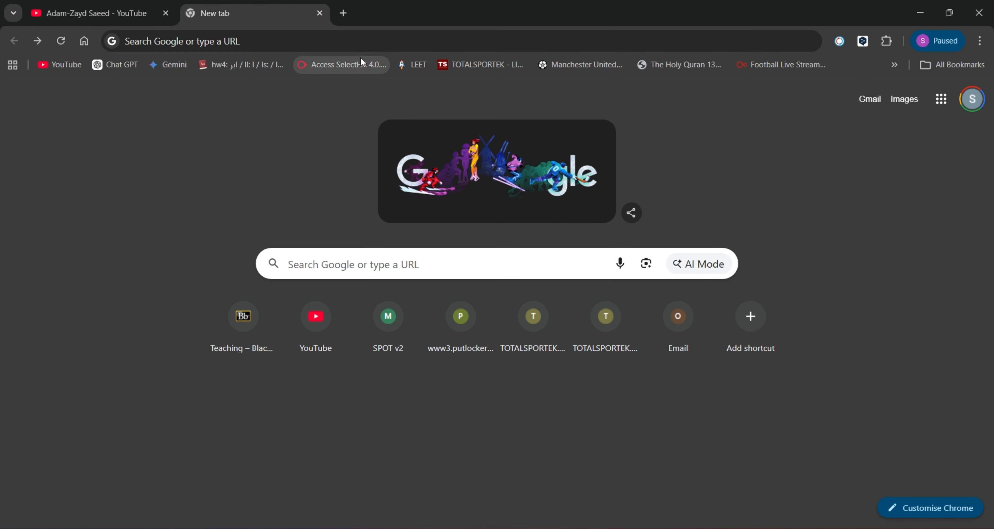
click(356, 41)
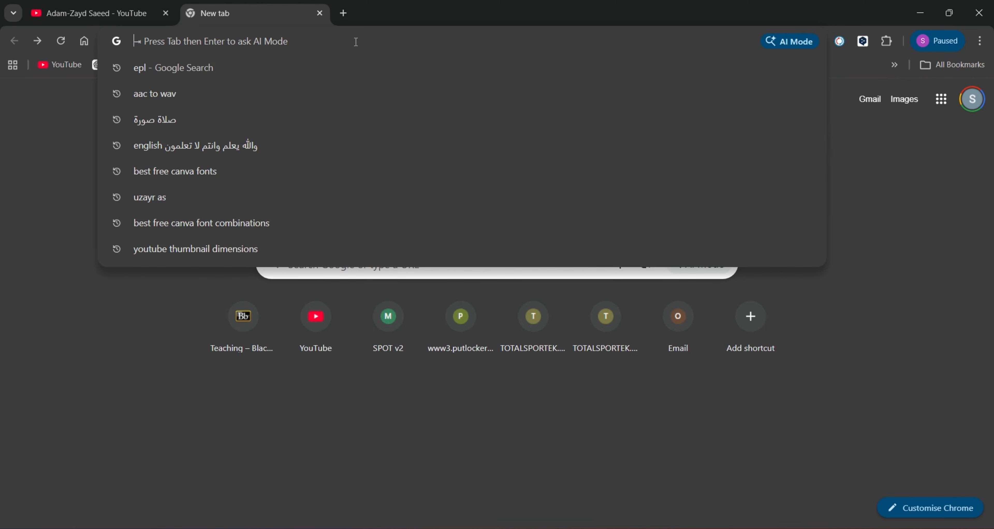
text(aac to wav)
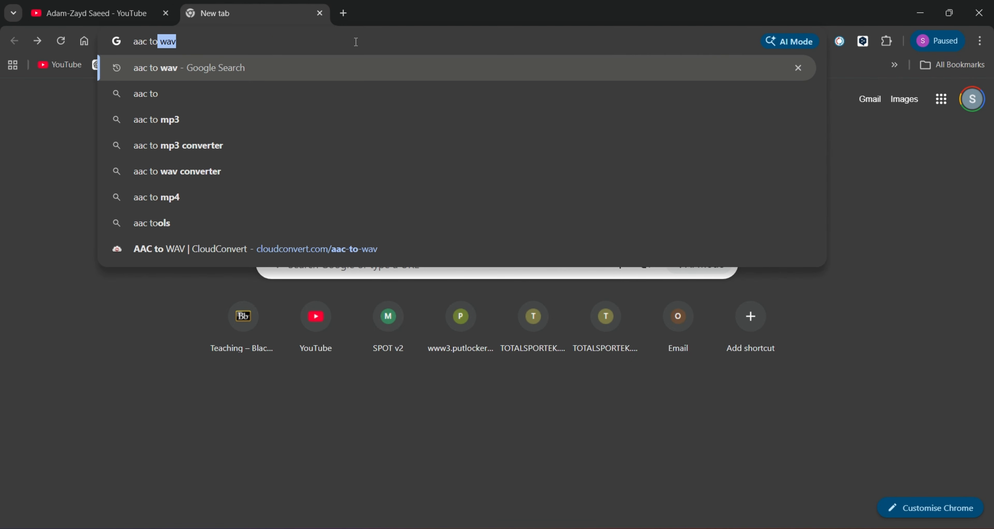
key(Return)
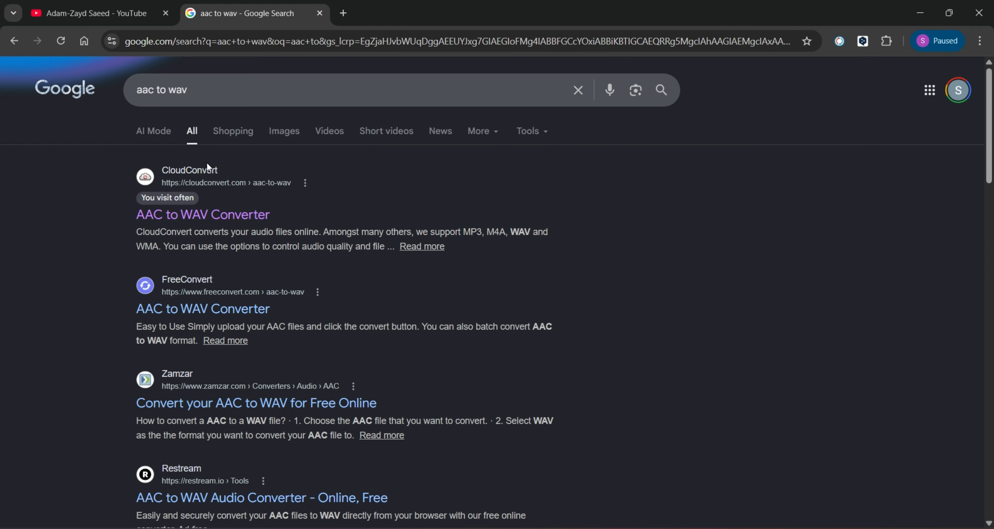
click(241, 215)
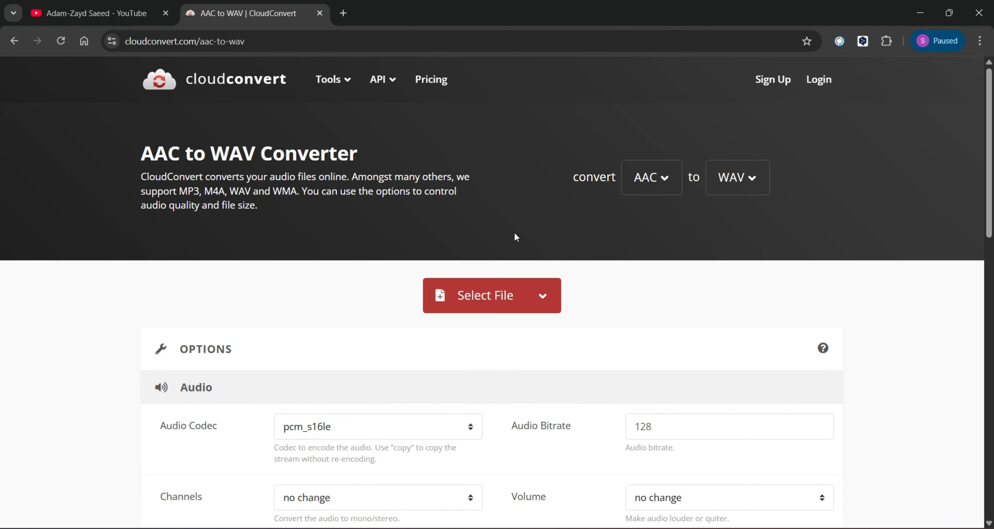
Upload the "2026 Day2" AAC recording from the Downloads folder and convert it to WAV
click(492, 309)
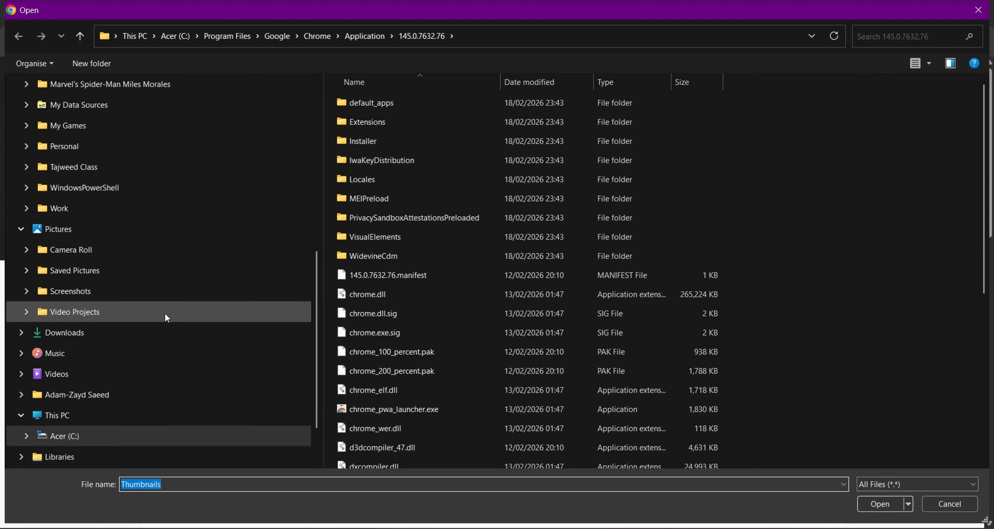
click(146, 336)
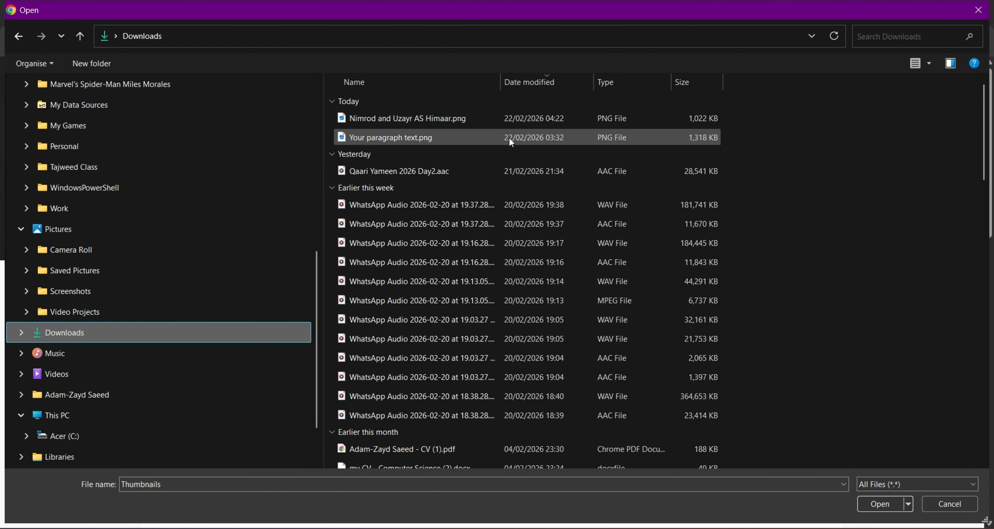
double_click(481, 171)
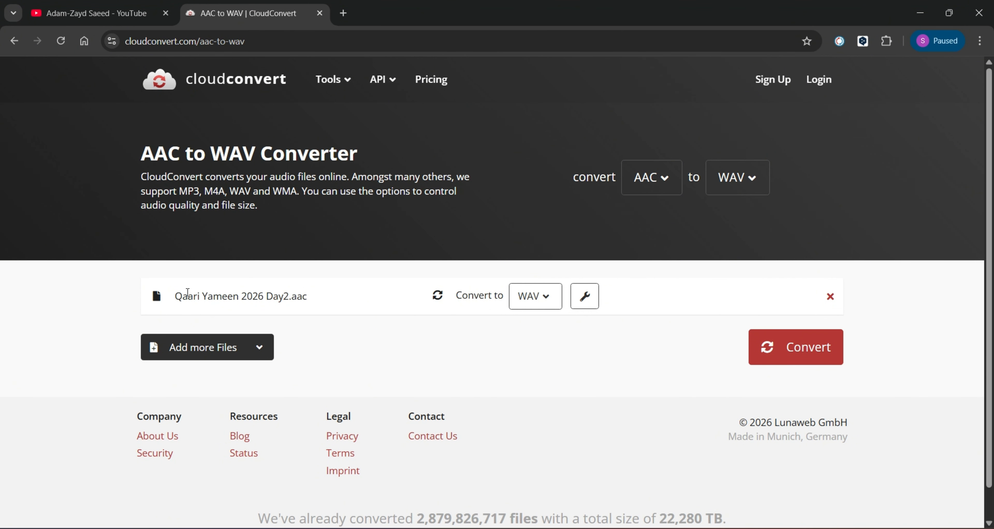
drag(180, 297, 224, 300)
click(772, 350)
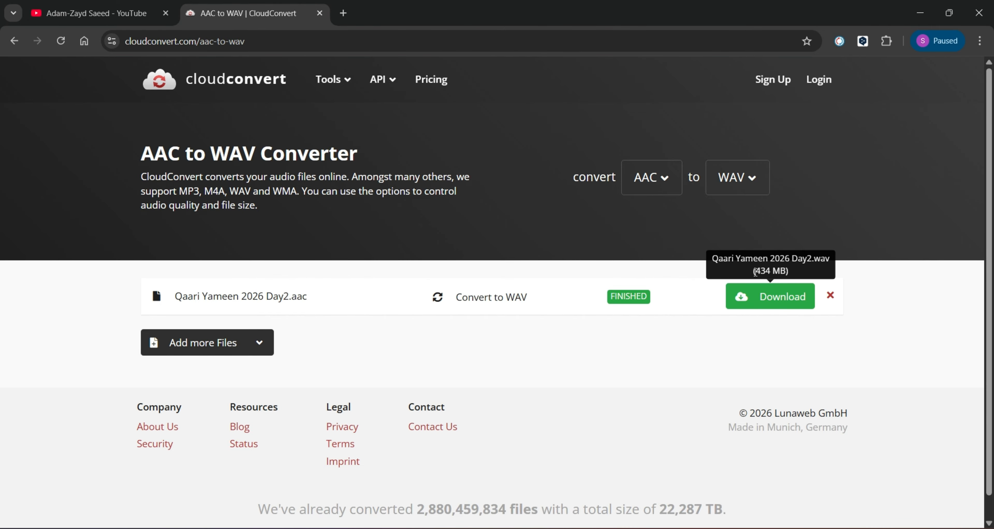
Download the converted WAV version of the "2026 Day2" recording
drag(756, 272, 794, 273)
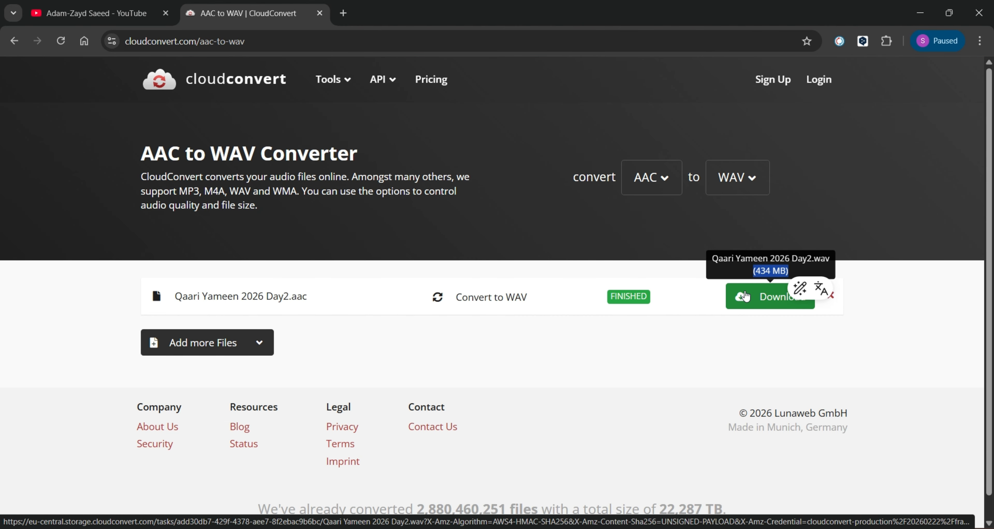
click(746, 296)
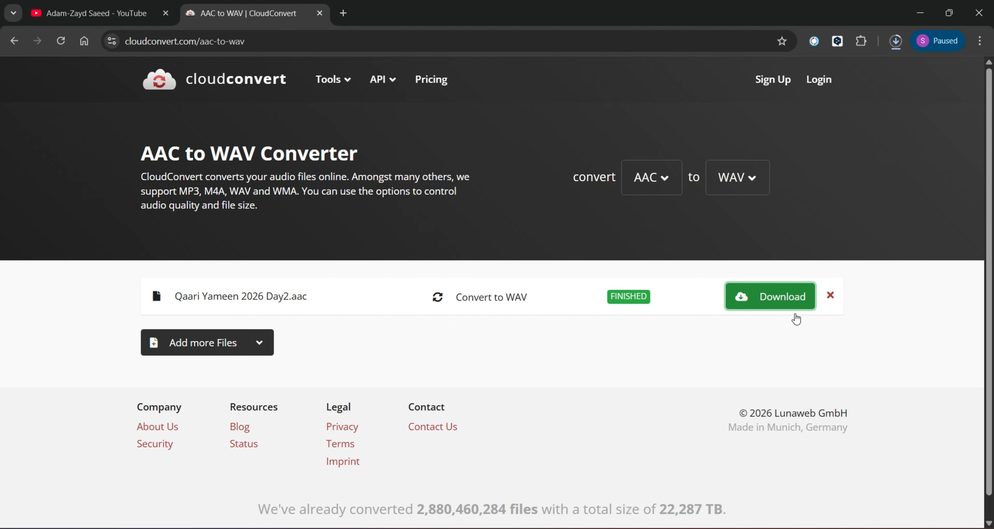
key(super+Tab)
key(super+Tab)
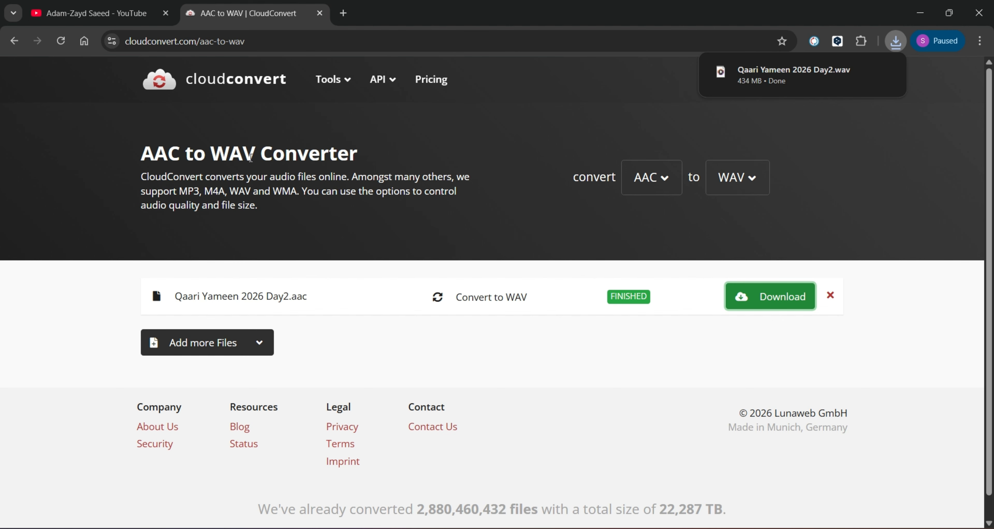
double_click(217, 160)
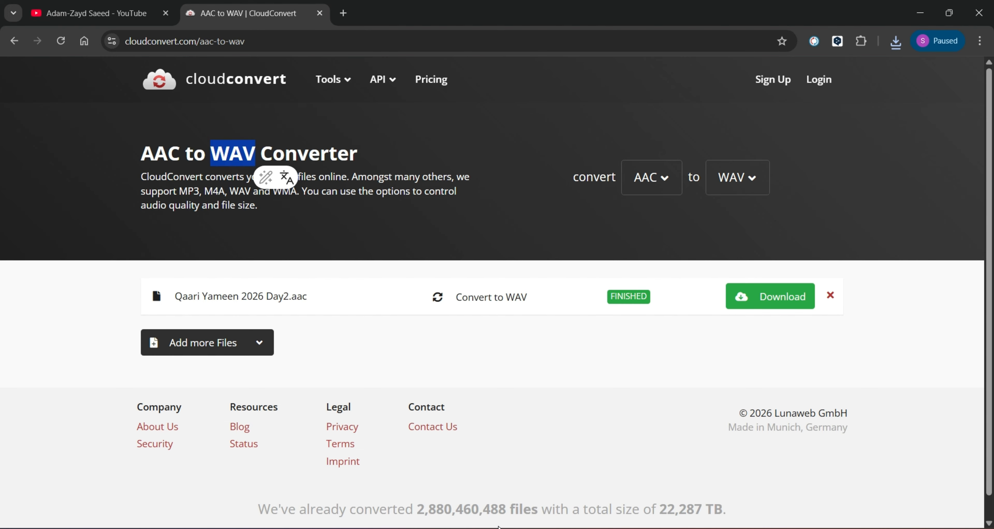
Switch to Audacity and open the "2026 Day2" WAV file from the Downloads folder
click(509, 528)
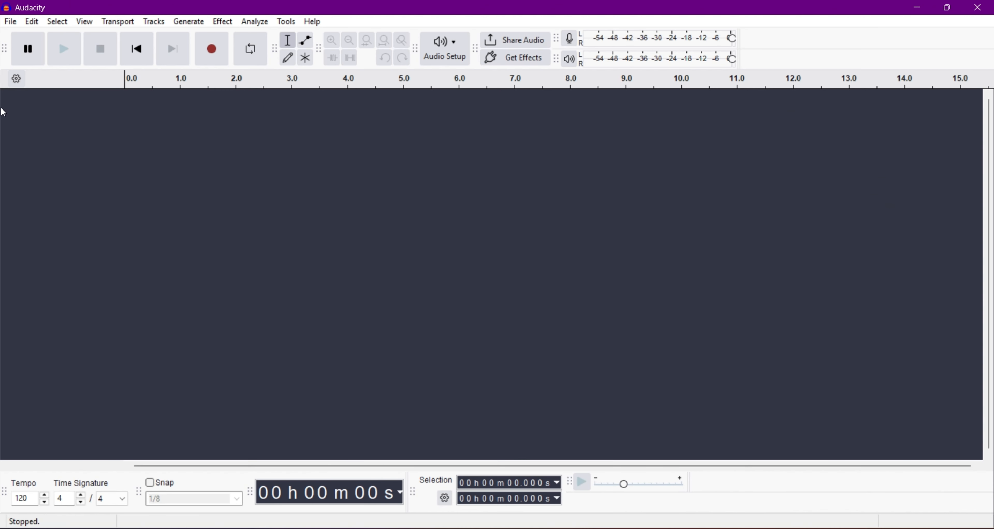
click(17, 26)
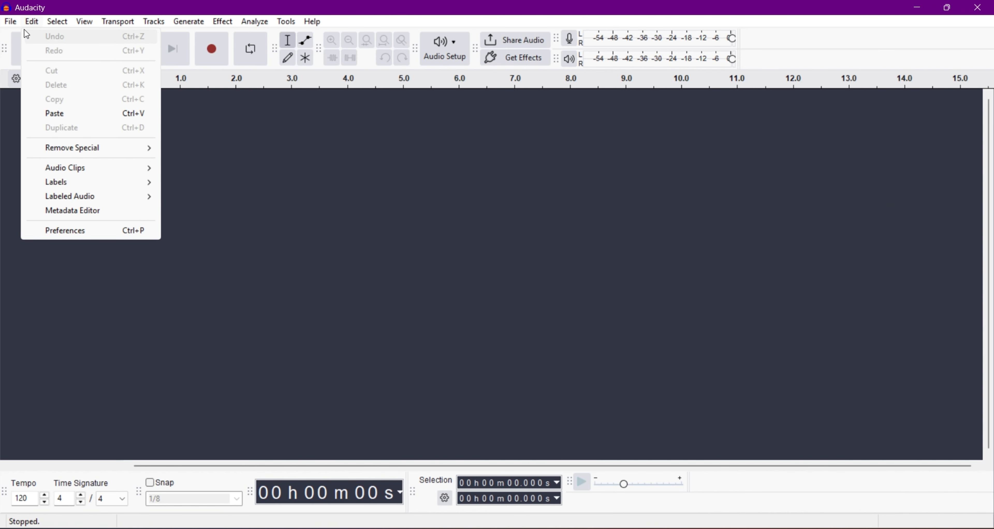
click(26, 51)
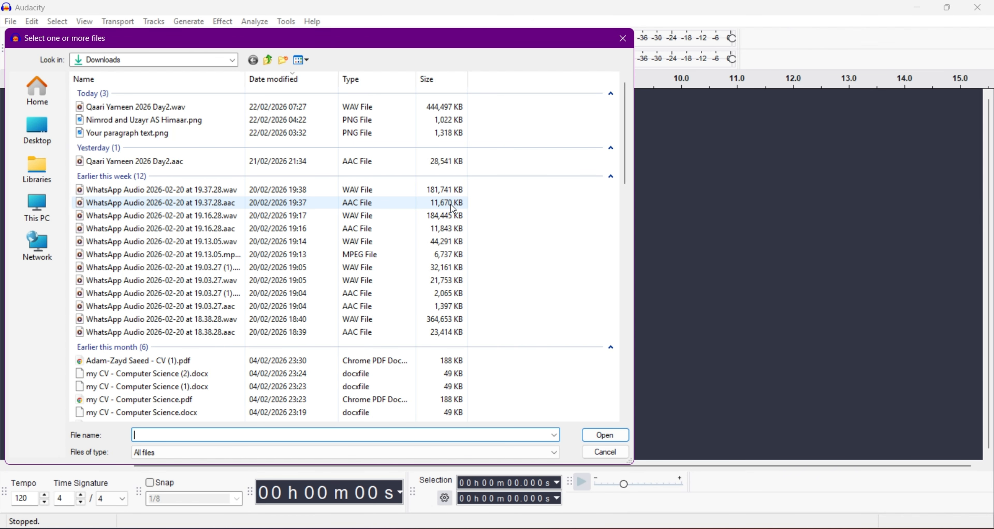
double_click(431, 108)
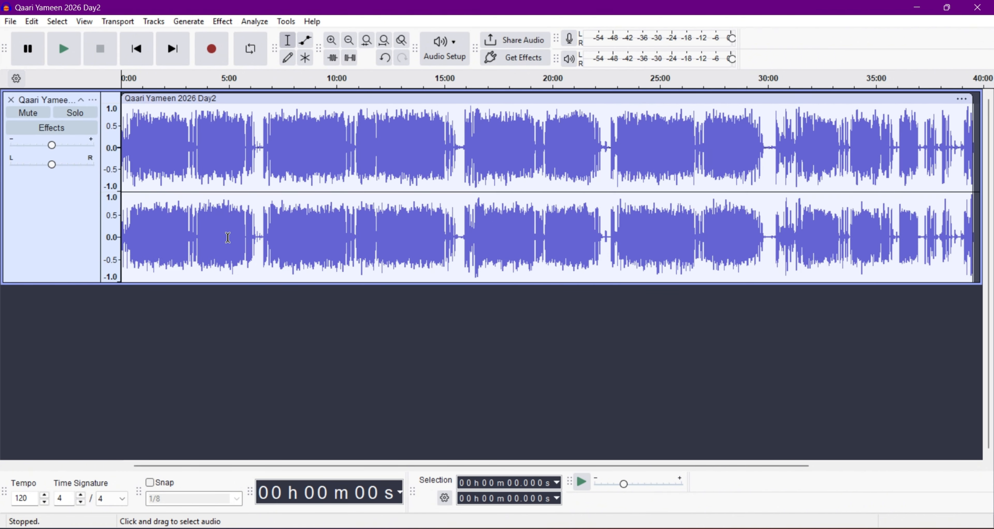
Place the cursor at about 29:31, just after the dense section of the waveform, and start playback
click(193, 185)
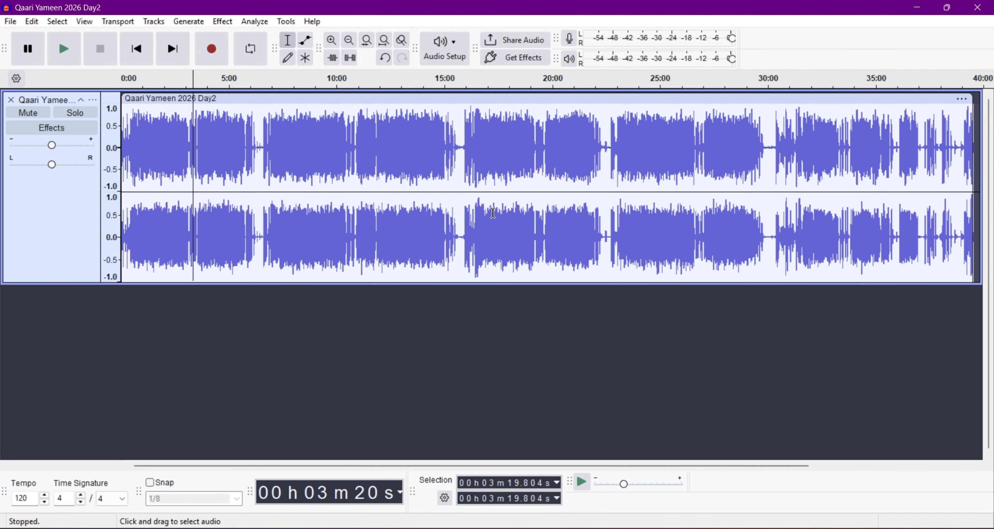
click(493, 212)
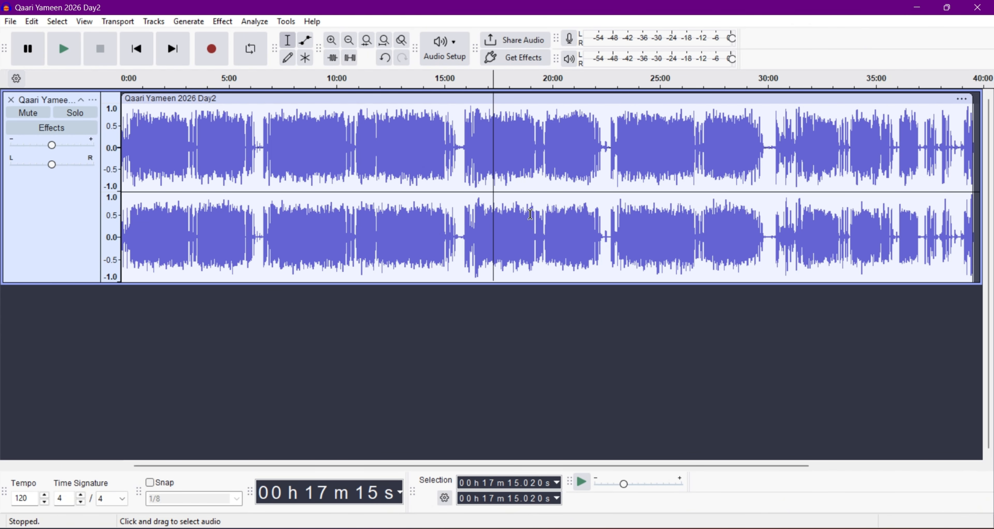
scroll(530, 215, up, 2)
scroll(531, 214, right, 20)
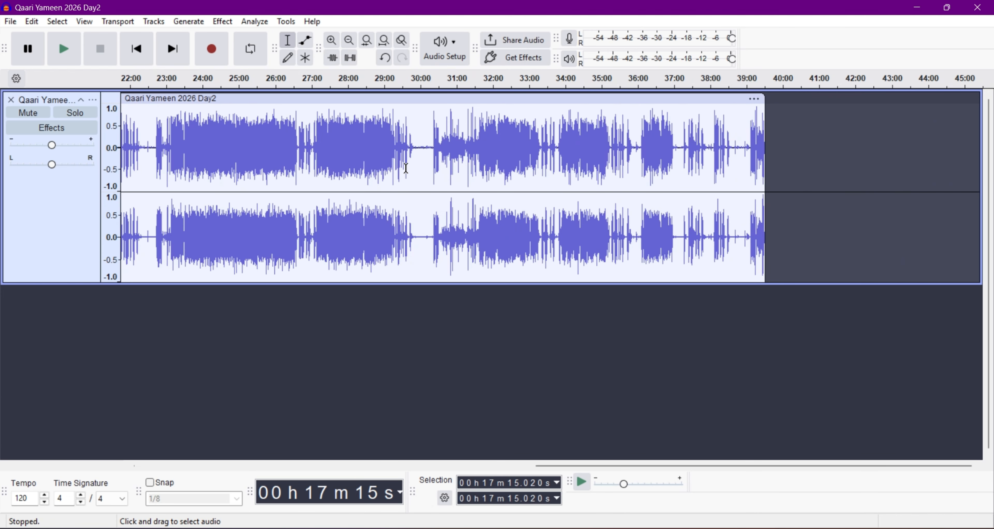
click(404, 168)
click(409, 168)
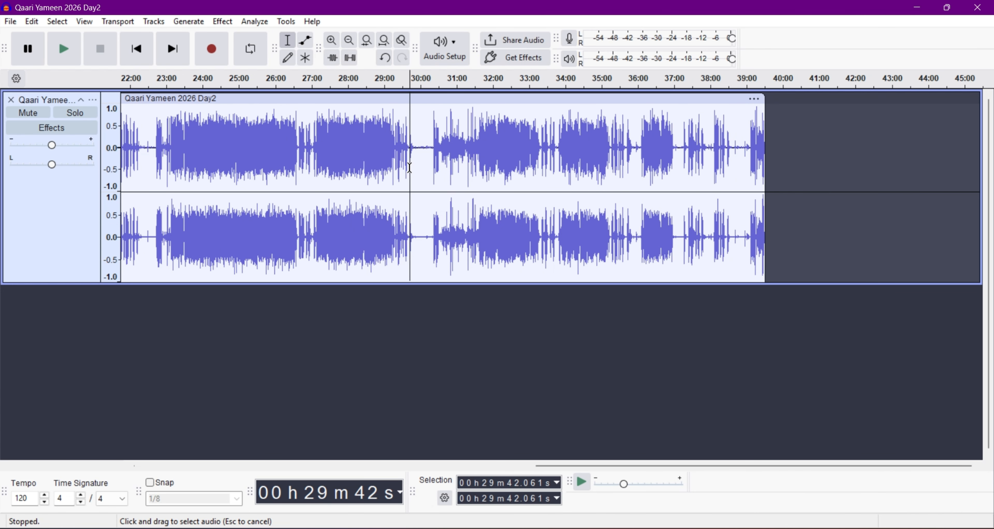
click(403, 168)
key(space)
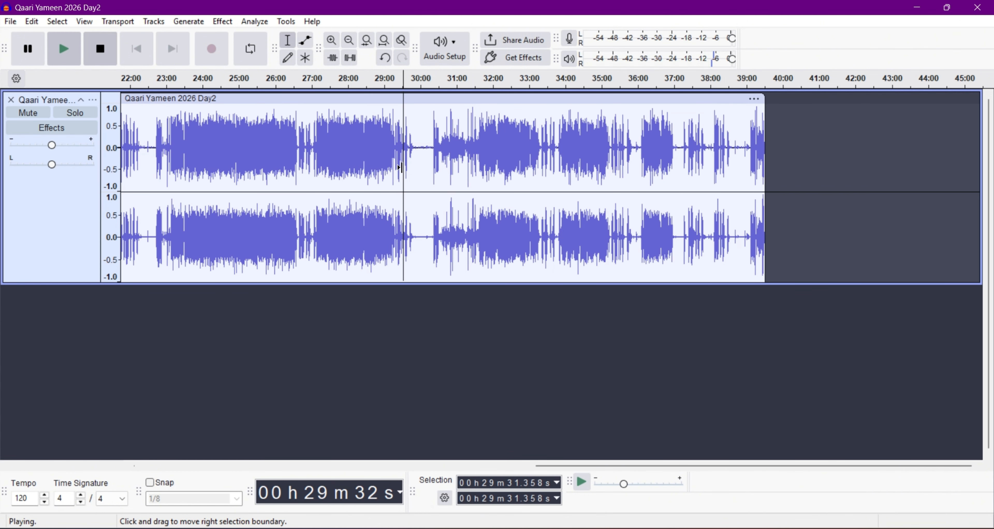
Lower the system volume to 40 and restart playback of the recording from about 29:31
key(space)
key(XF86AudioLowerVolume)
key(XF86AudioLowerVolume)
key(XF86AudioLowerVolume)
key(XF86AudioLowerVolume)
key(XF86AudioLowerVolume)
key(XF86AudioLowerVolume)
key(XF86AudioLowerVolume)
key(XF86AudioLowerVolume)
key(XF86AudioLowerVolume)
key(XF86AudioLowerVolume)
key(XF86AudioLowerVolume)
key(XF86AudioLowerVolume)
key(XF86AudioLowerVolume)
key(XF86AudioLowerVolume)
key(XF86AudioLowerVolume)
key(XF86AudioLowerVolume)
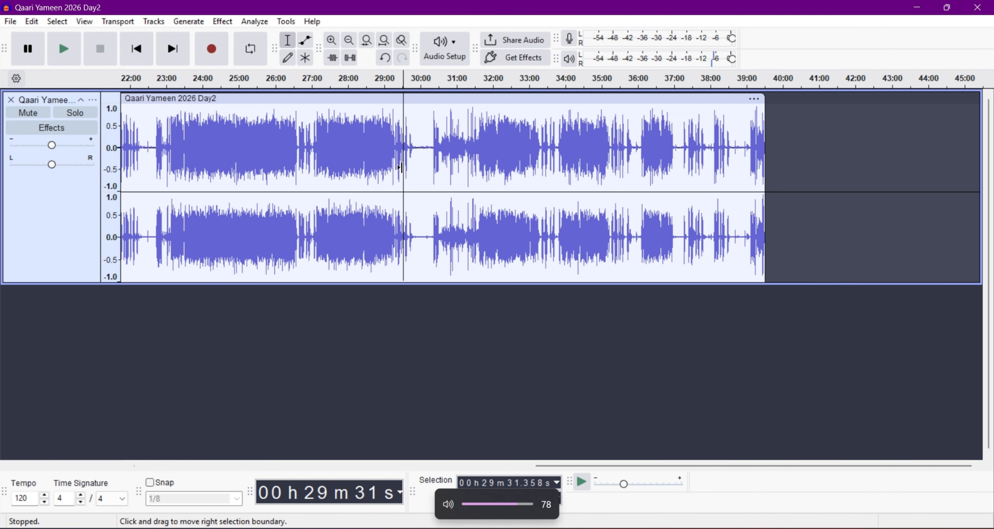
key(space)
key(space)
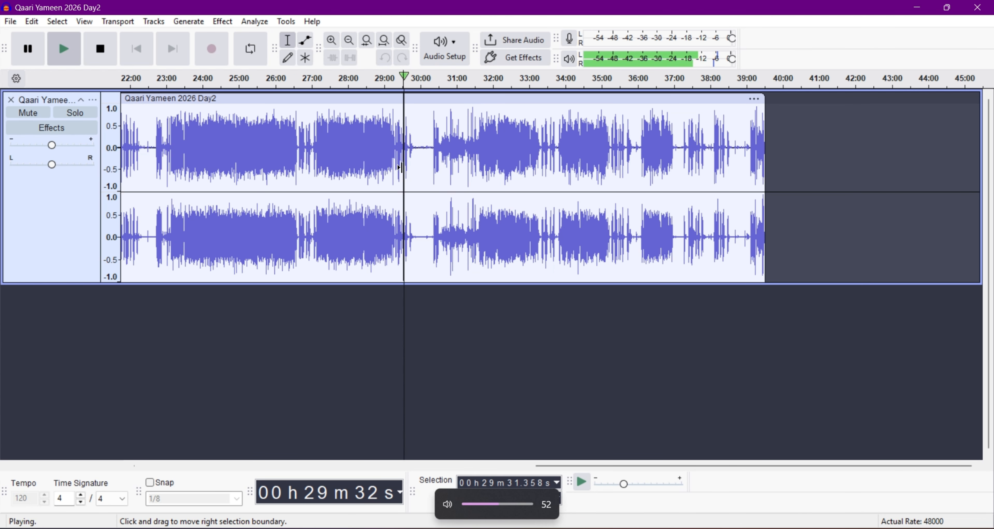
key(XF86AudioLowerVolume)
key(XF86AudioLowerVolume)
key(XF86AudioLowerVolume)
key(XF86AudioLowerVolume)
key(XF86AudioLowerVolume)
key(XF86AudioLowerVolume)
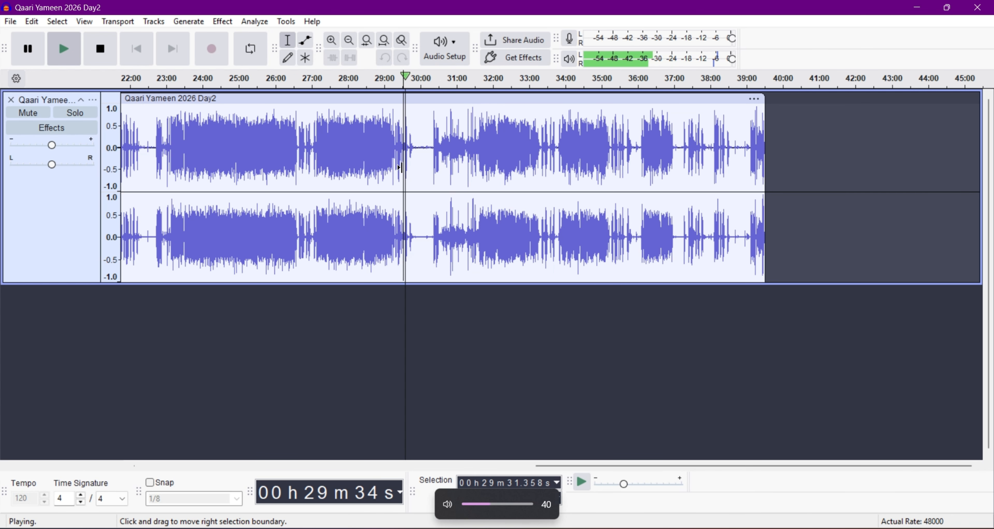
Nudge the cursor to about 29:41 and play from there to locate the point where the recording should be cut
key(space)
click(405, 168)
key(Right)
key(Right)
key(Right)
key(Right)
key(Right)
key(Right)
key(Right)
key(Right)
key(Right)
key(Right)
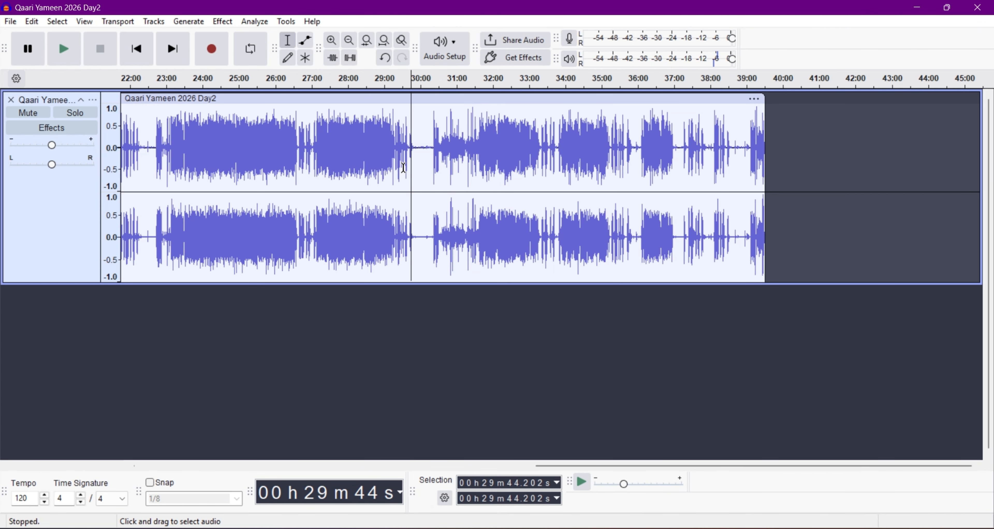
key(Left)
key(Left)
key(Left)
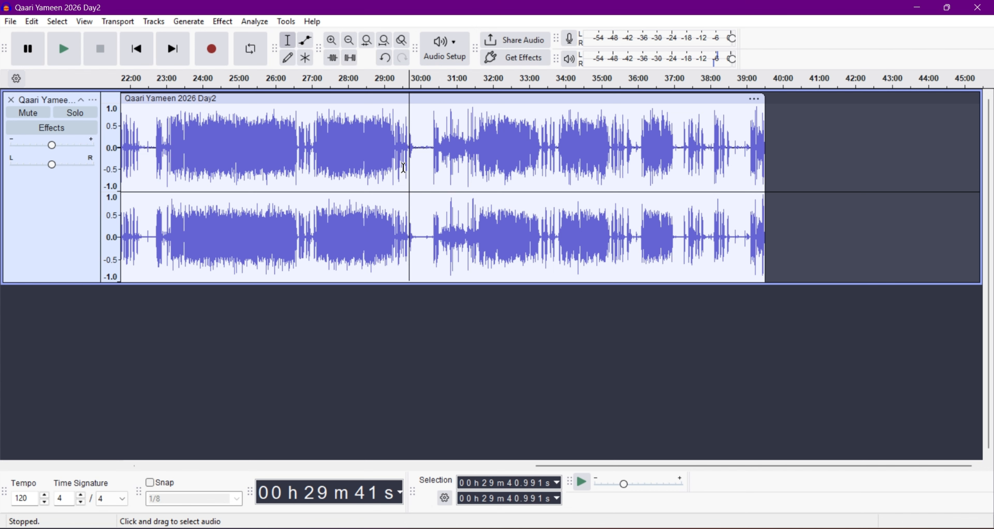
key(Right)
key(Right)
key(Right)
key(Right)
key(Left)
key(Left)
key(Left)
key(Left)
key(space)
key(space)
key(space)
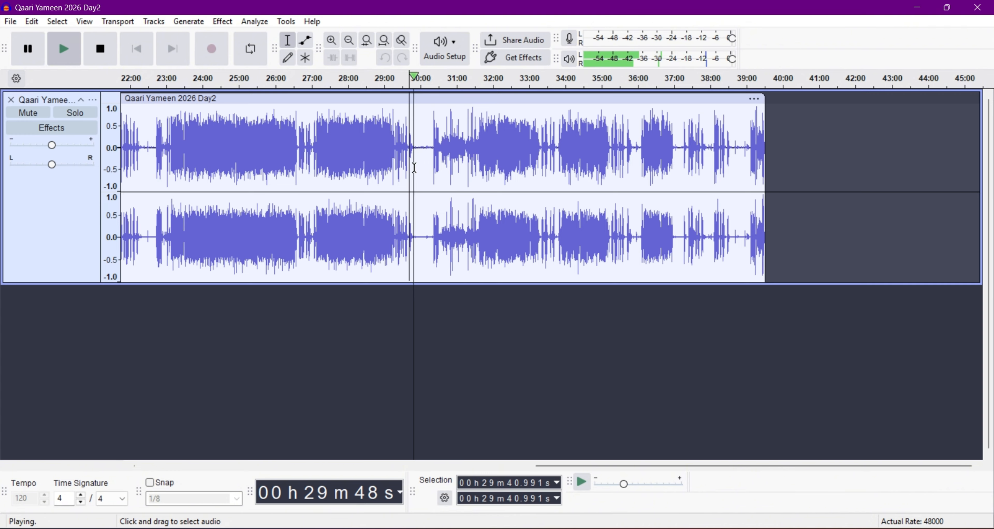
Split the stereo clip at about 29:49.5 and select the whole clip after the split
click(414, 167)
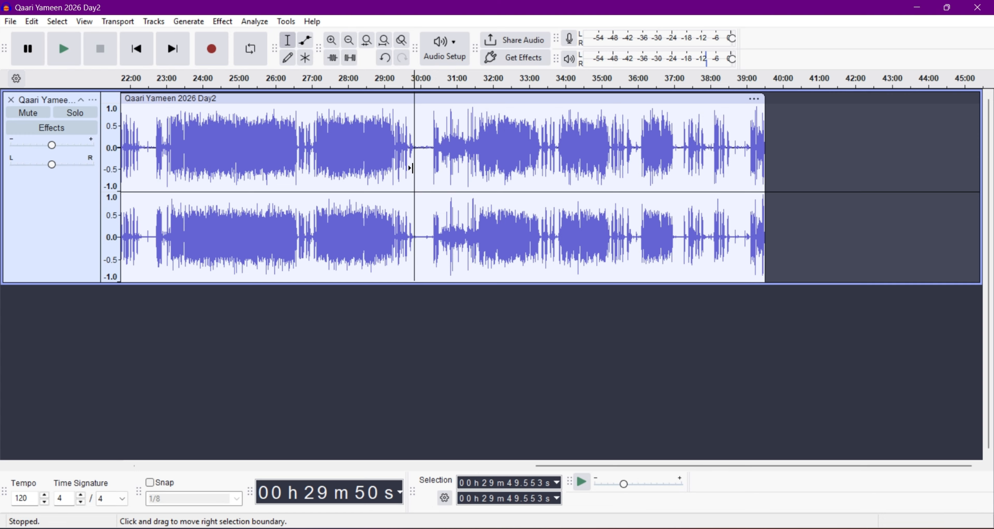
right_click(416, 176)
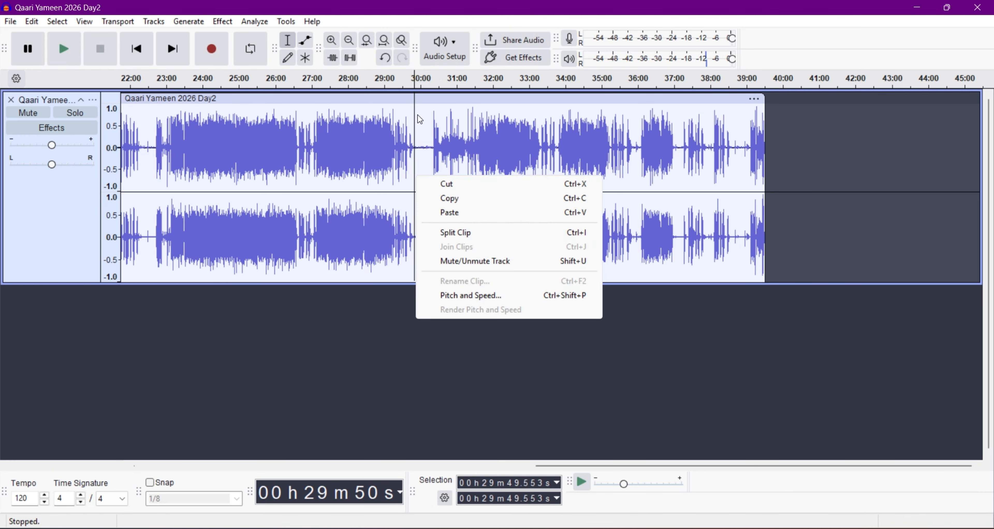
click(465, 233)
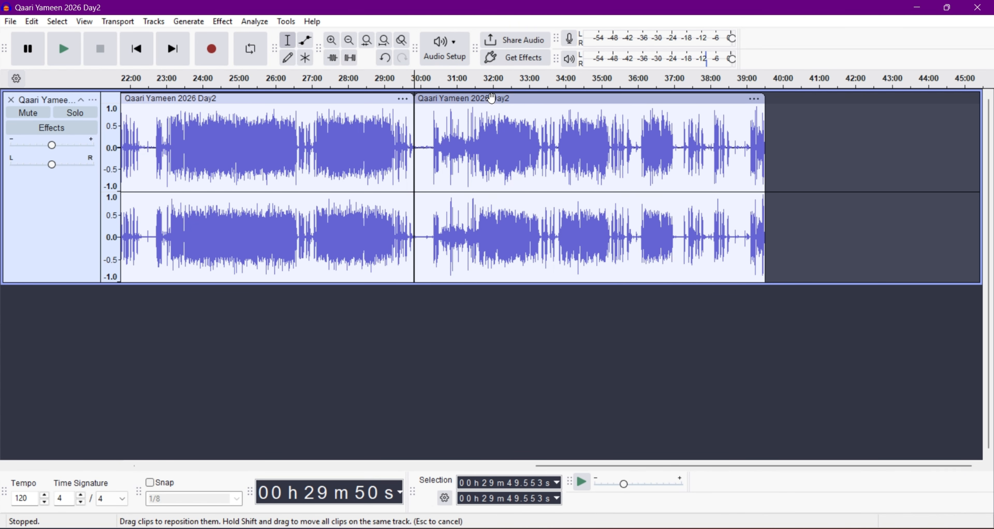
click(494, 98)
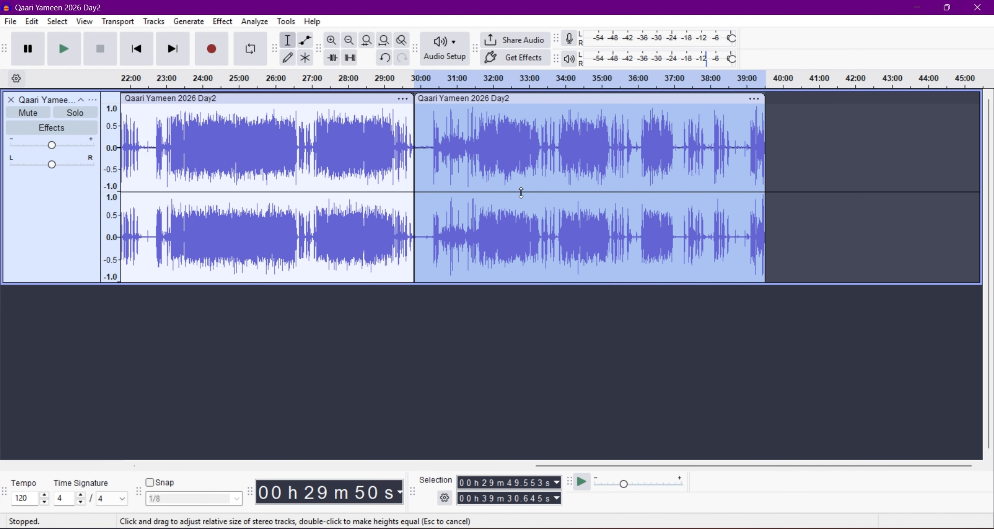
Delete the selected clip that follows the split at about 29:49.5
key(Delete)
scroll(521, 193, left, 20)
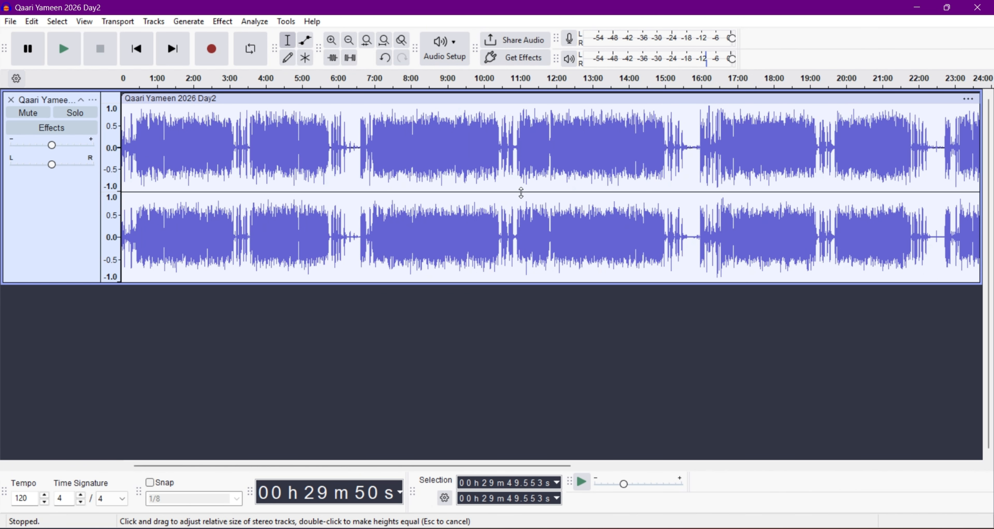
scroll(585, 213, down, 1)
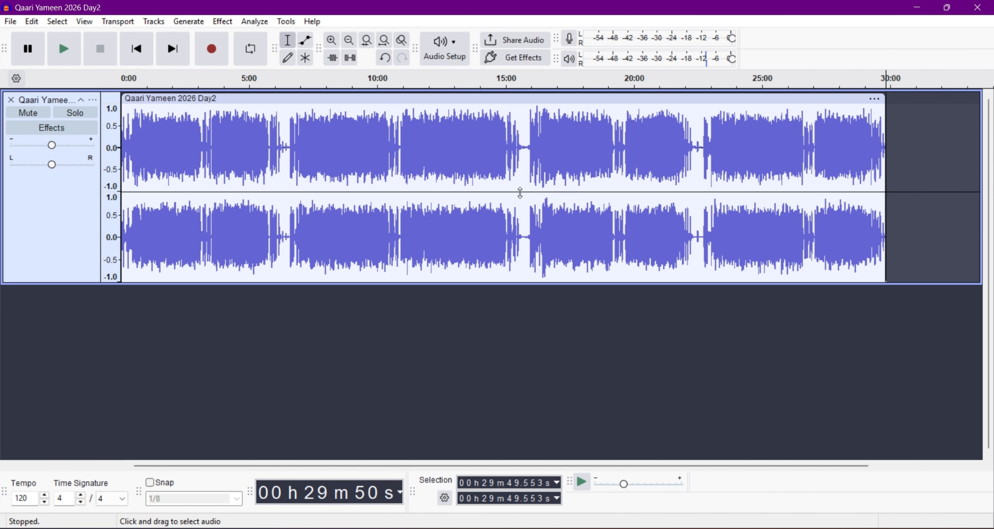
Split the remaining clip at about 15:43, in the quiet gap near the middle of the recording
click(288, 158)
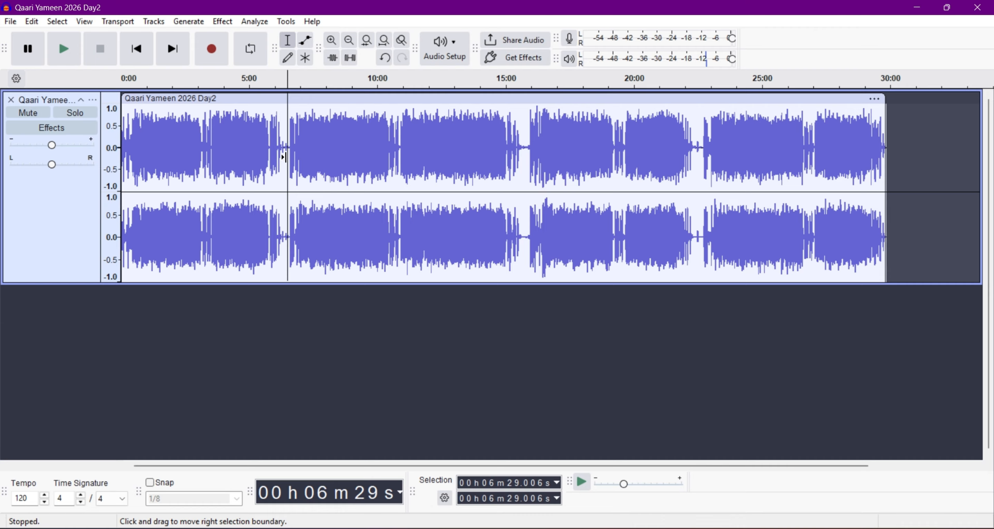
click(524, 153)
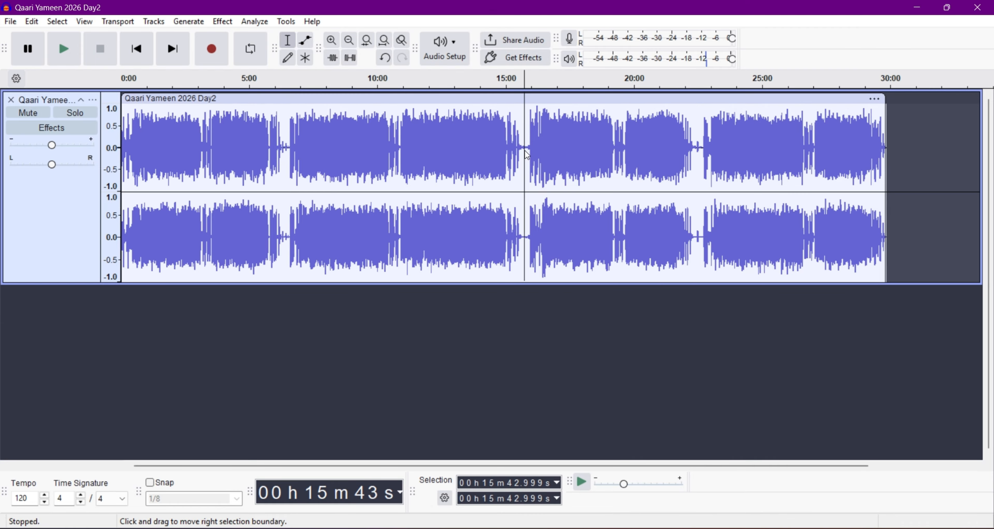
right_click(526, 153)
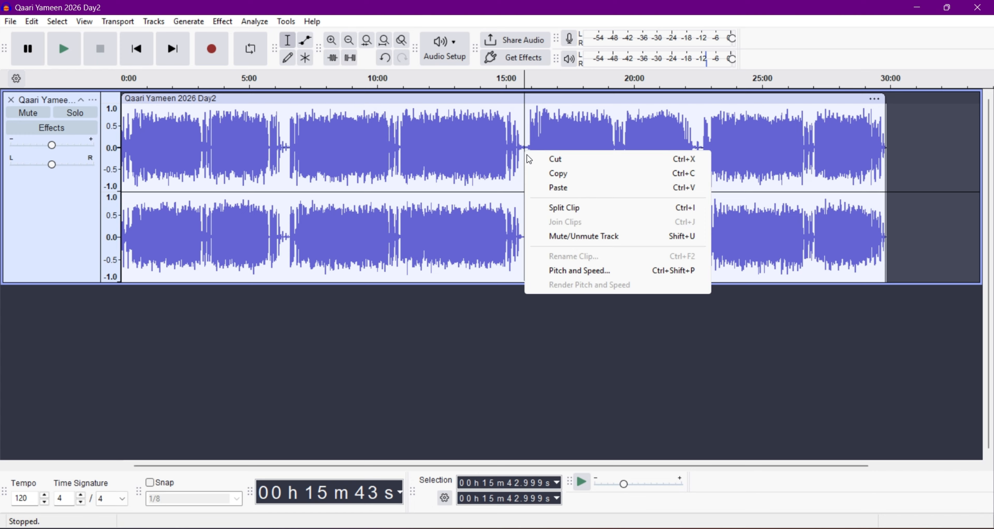
click(571, 208)
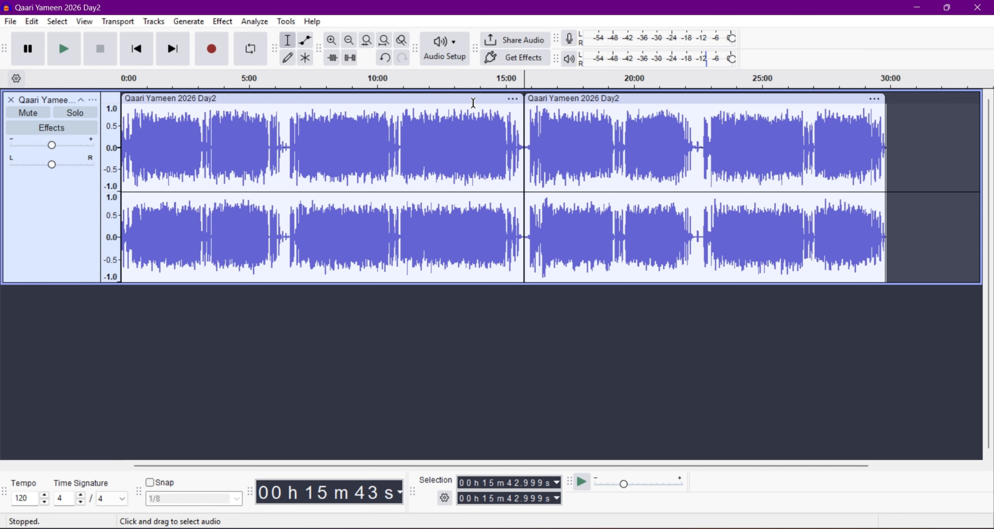
Delete the clip before the 15:43 split and move the remaining clip to the start of the timeline at 0:00
click(471, 98)
key(Delete)
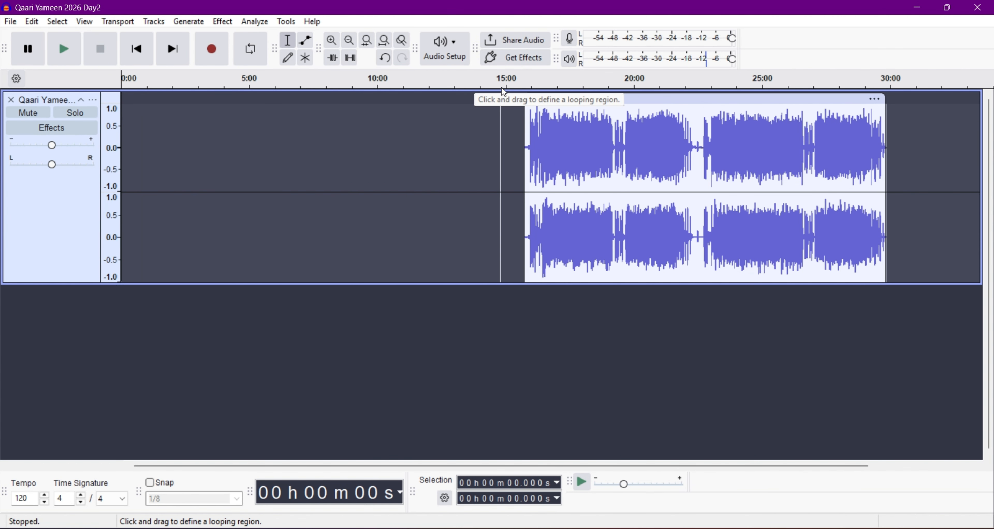
click(563, 101)
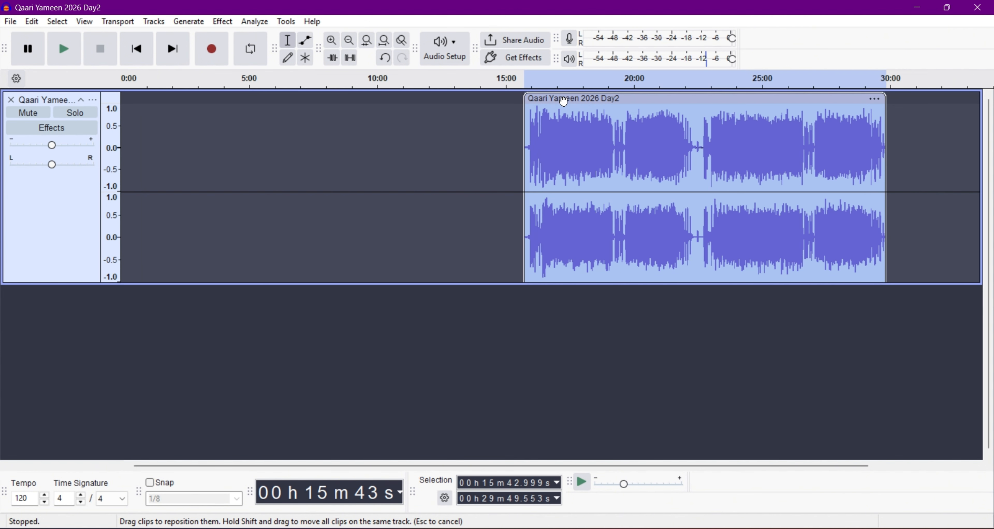
drag(563, 101, 213, 103)
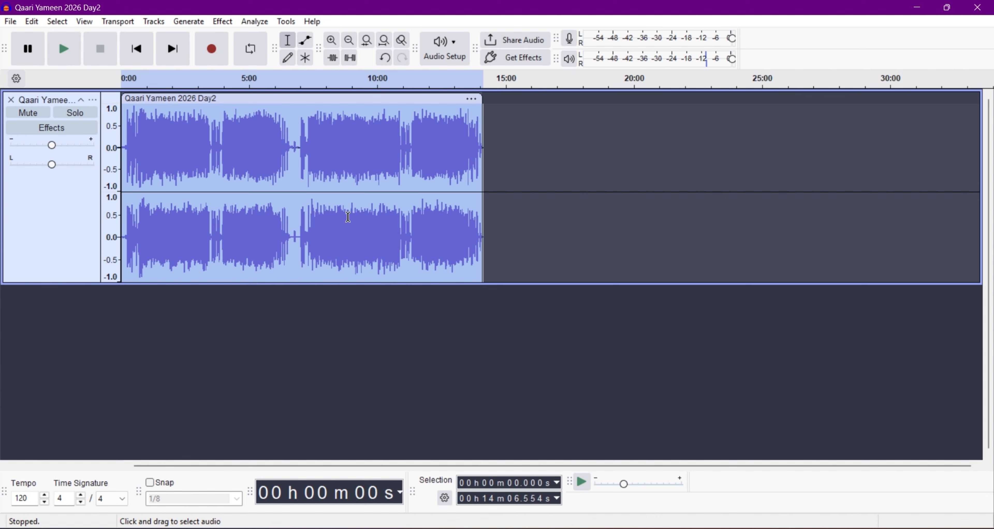
Play the opening seconds of the moved clip to check how it starts, and stop playback
key(space)
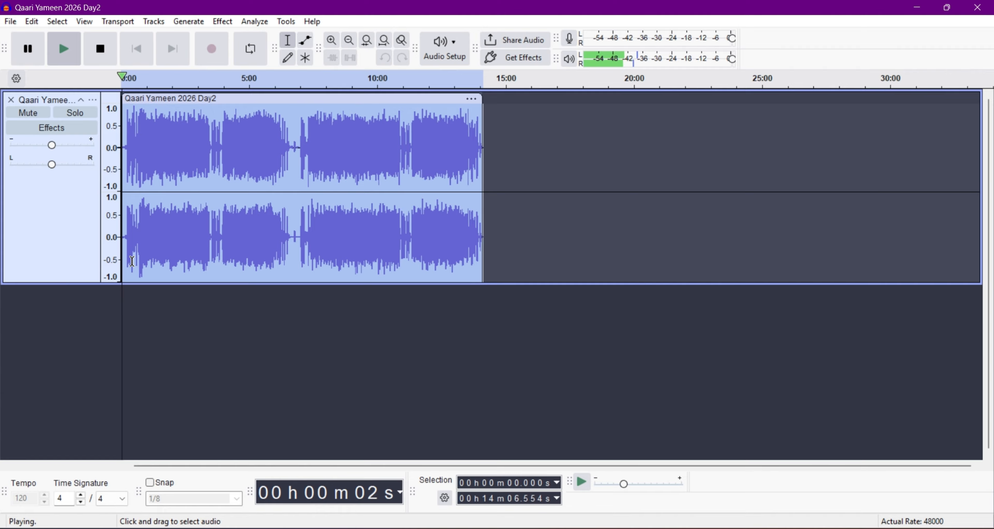
click(222, 341)
key(space)
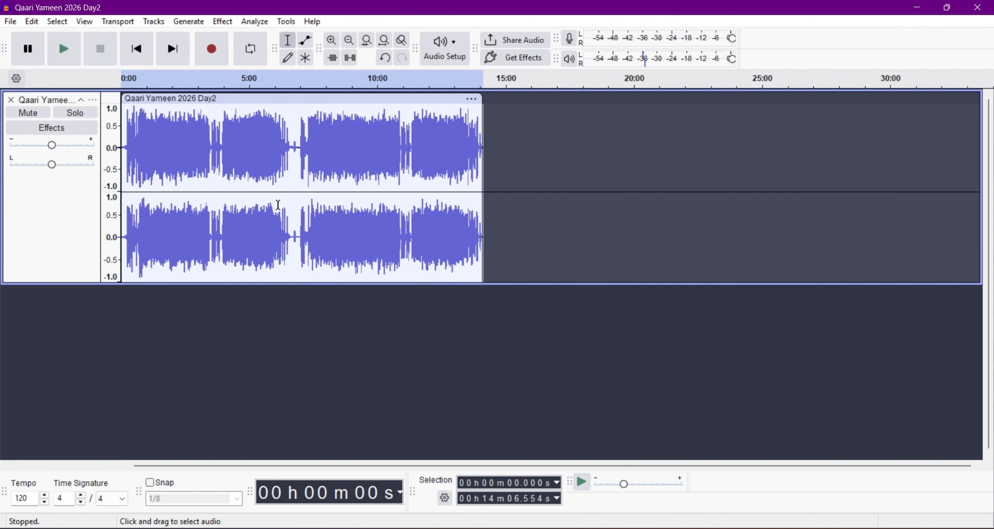
Examine the clip's waveform, especially its first 35 seconds, for quiet passages and the place where the main audio begins
scroll(278, 205, up, 5)
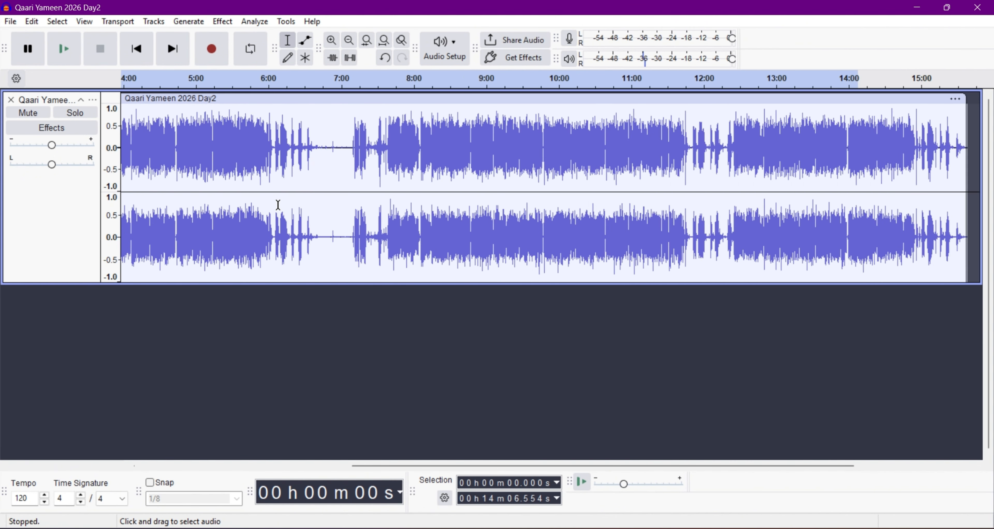
scroll(278, 205, down, 2)
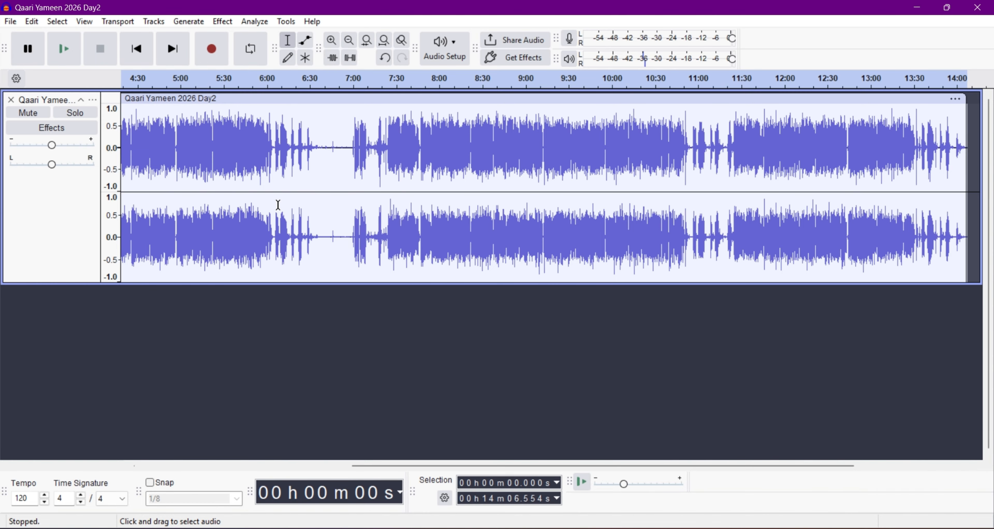
scroll(278, 205, up, 1)
scroll(278, 204, left, 9)
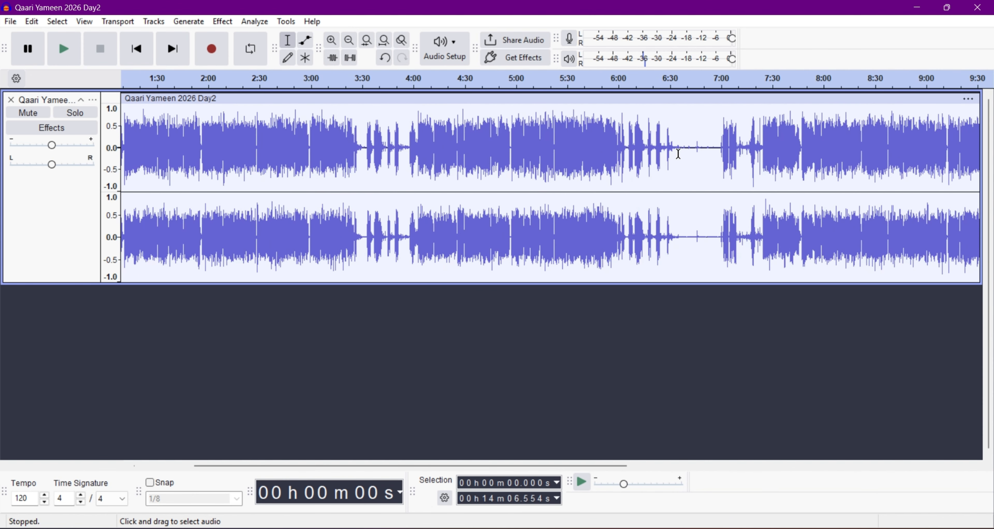
scroll(486, 175, left, 4)
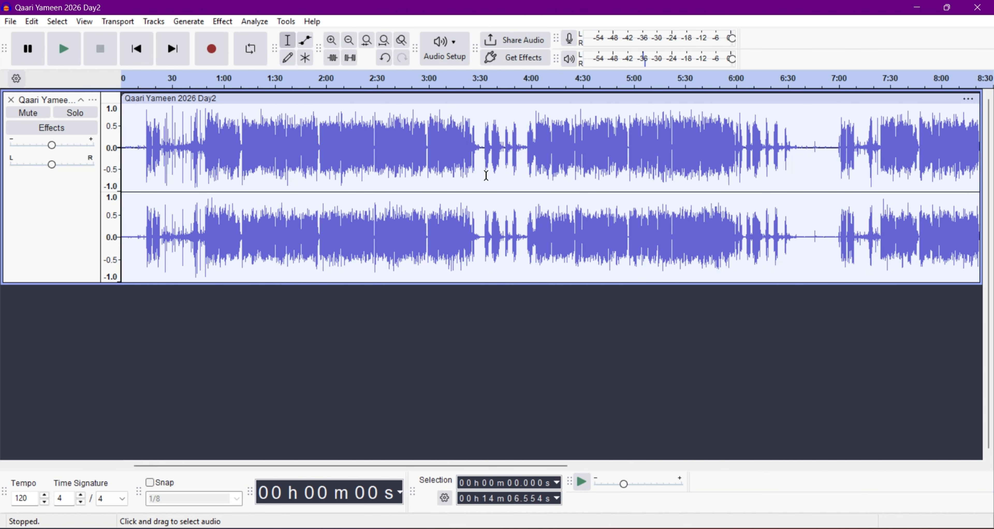
scroll(132, 159, up, 2)
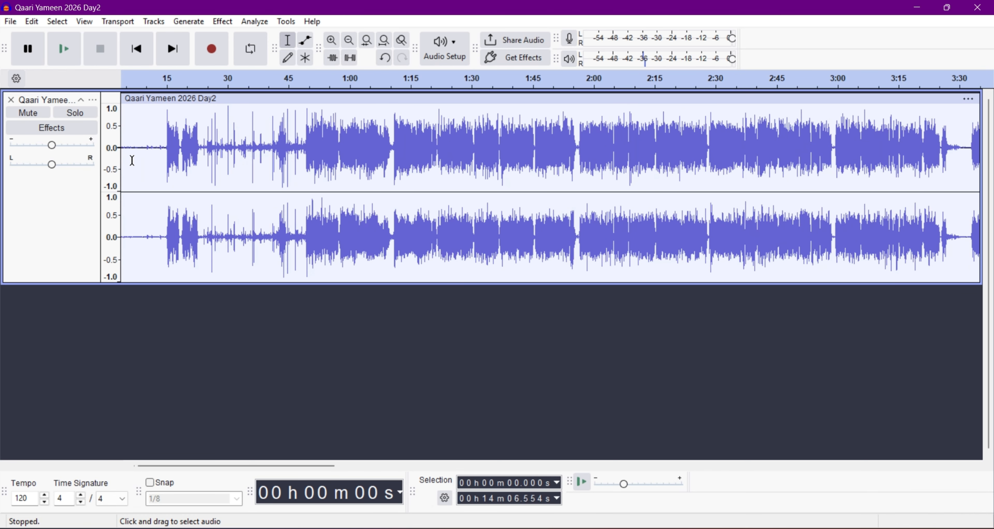
scroll(132, 160, up, 4)
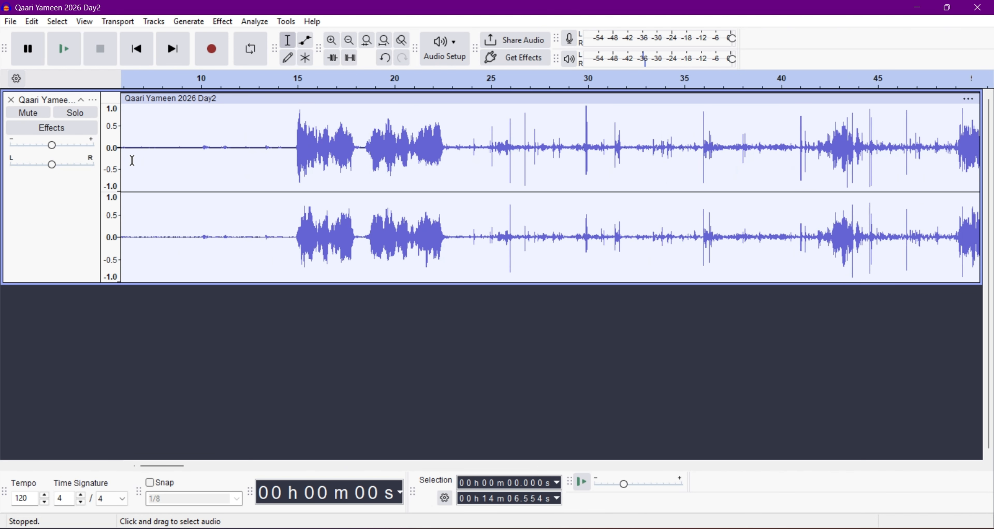
scroll(132, 159, up, 2)
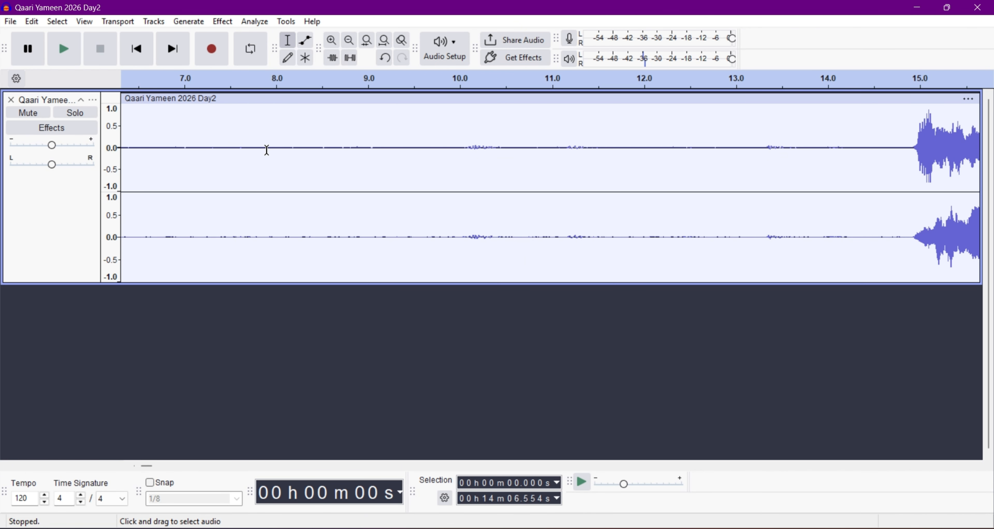
scroll(448, 152, down, 1)
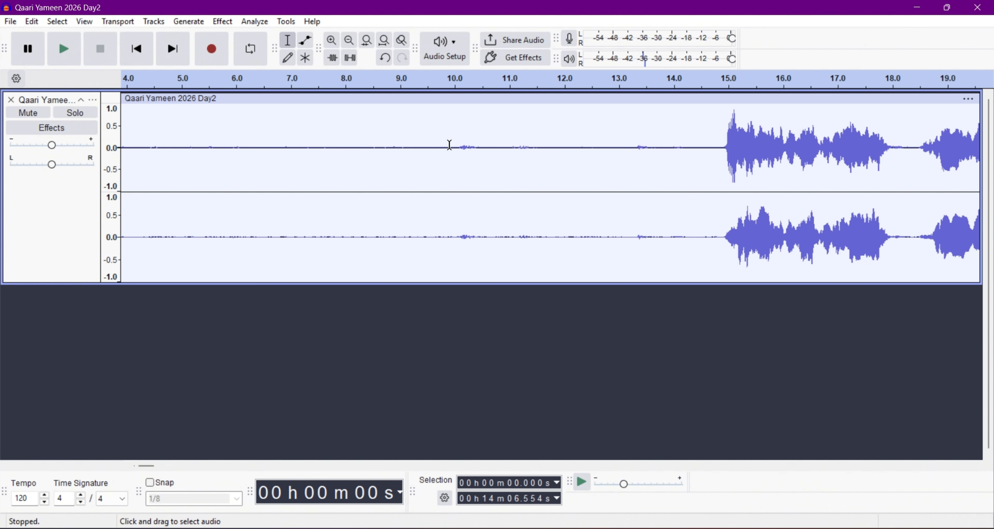
scroll(518, 151, right, 10)
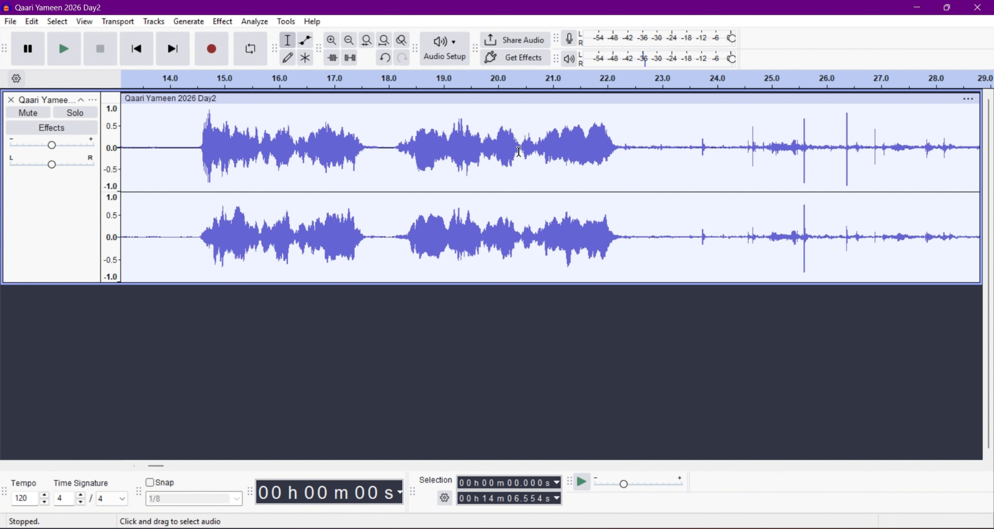
scroll(518, 151, right, 1)
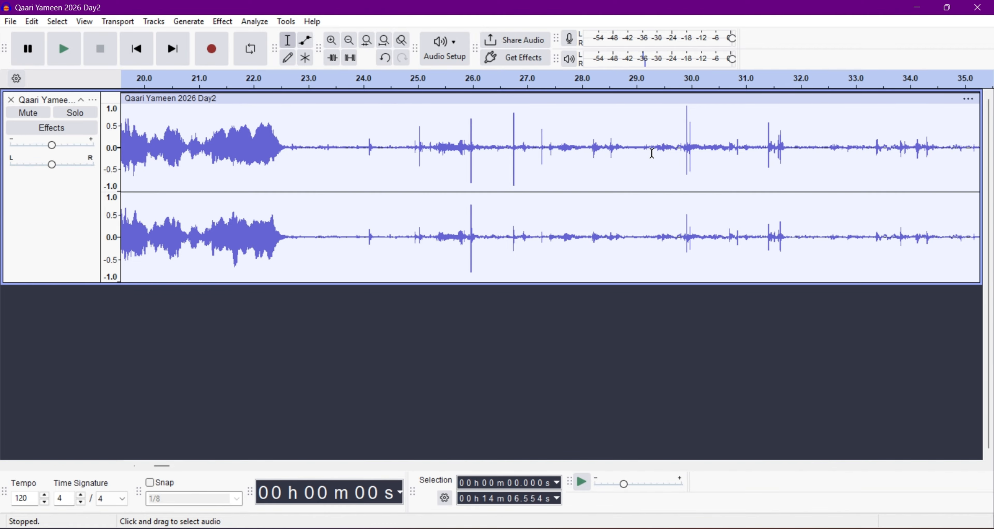
Listen to short passages of the quiet section starting at about 28.8 s and 32.0 s
click(624, 154)
scroll(624, 154, right, 1)
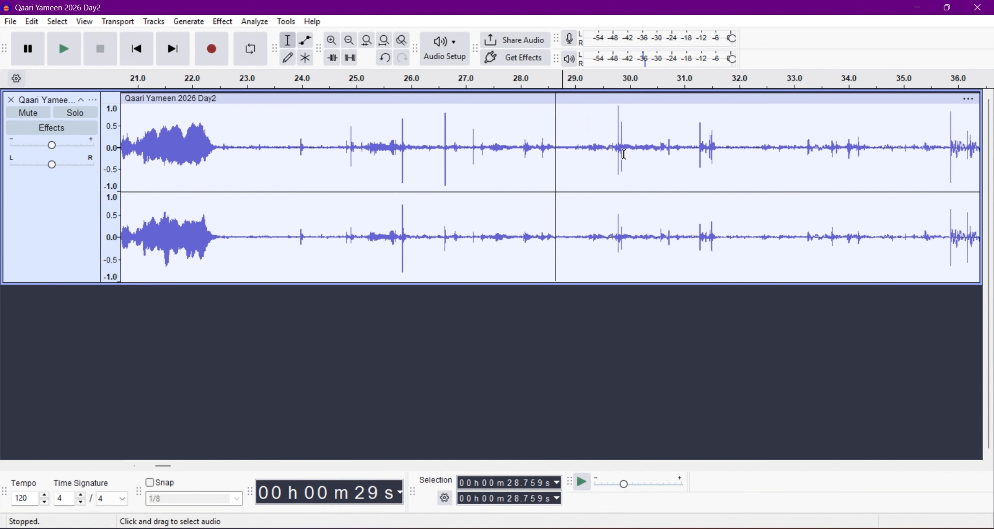
key(space)
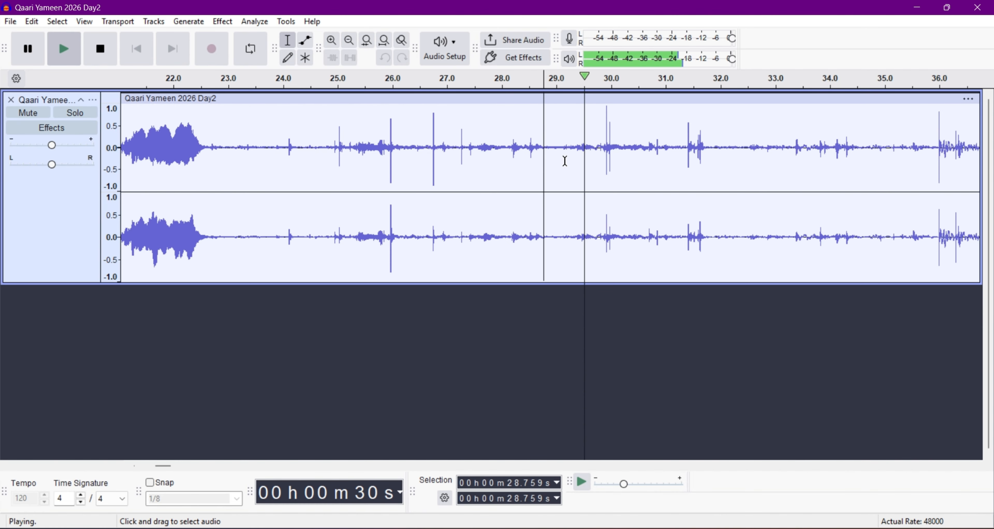
key(space)
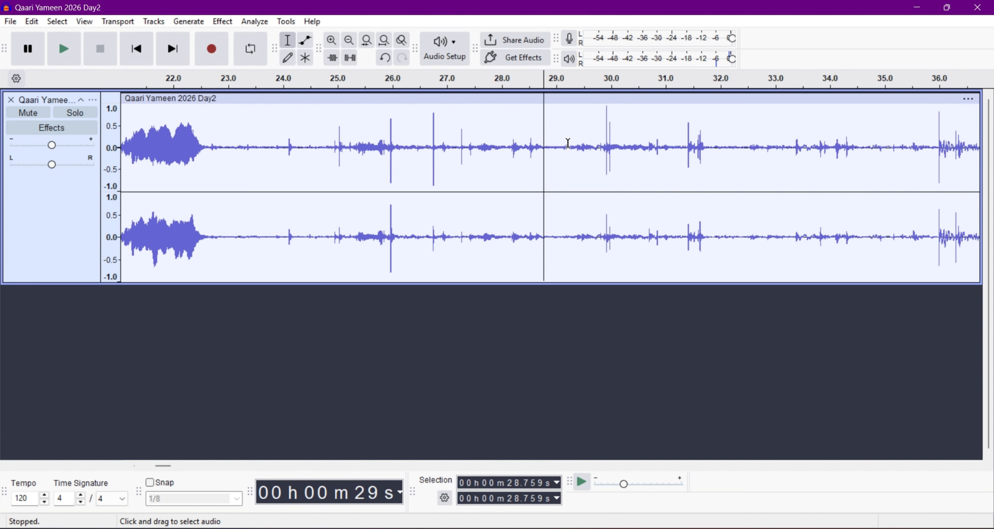
scroll(568, 143, right, 5)
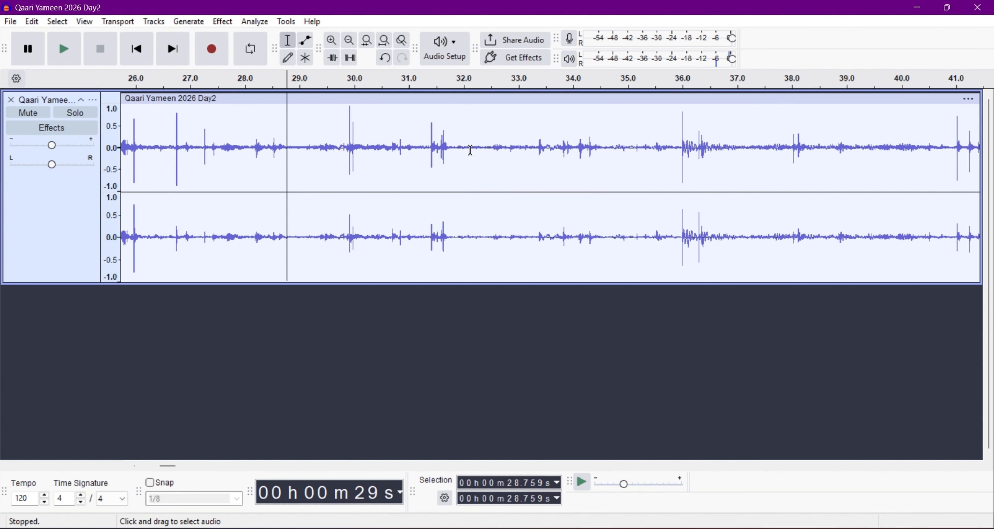
click(465, 149)
key(space)
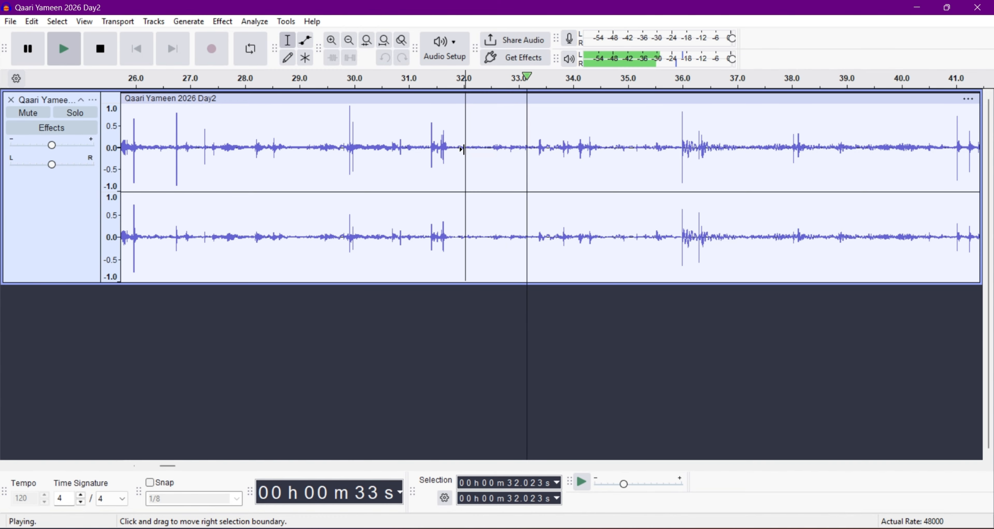
key(space)
Listen to the quiet section from about 37.0 s twice, stopping playback after each pass
scroll(463, 149, right, 5)
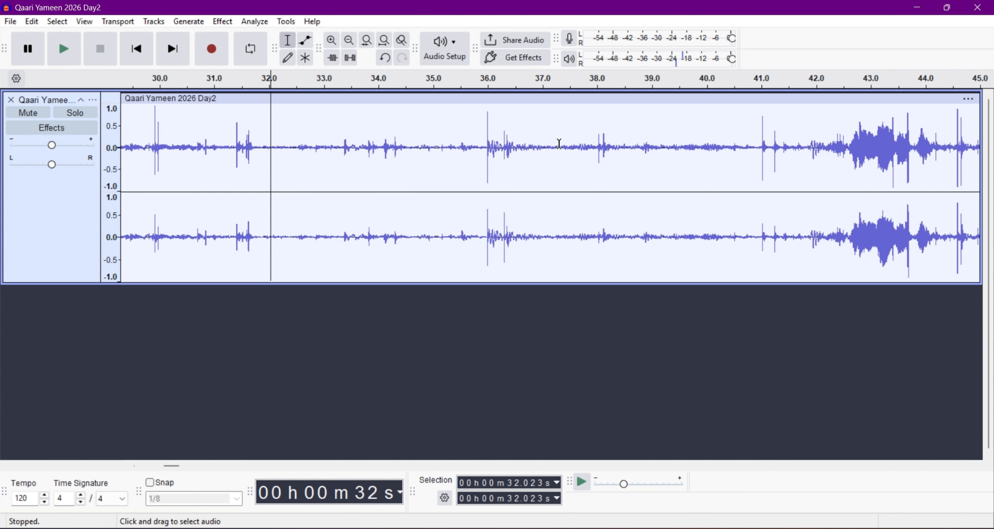
click(544, 147)
key(space)
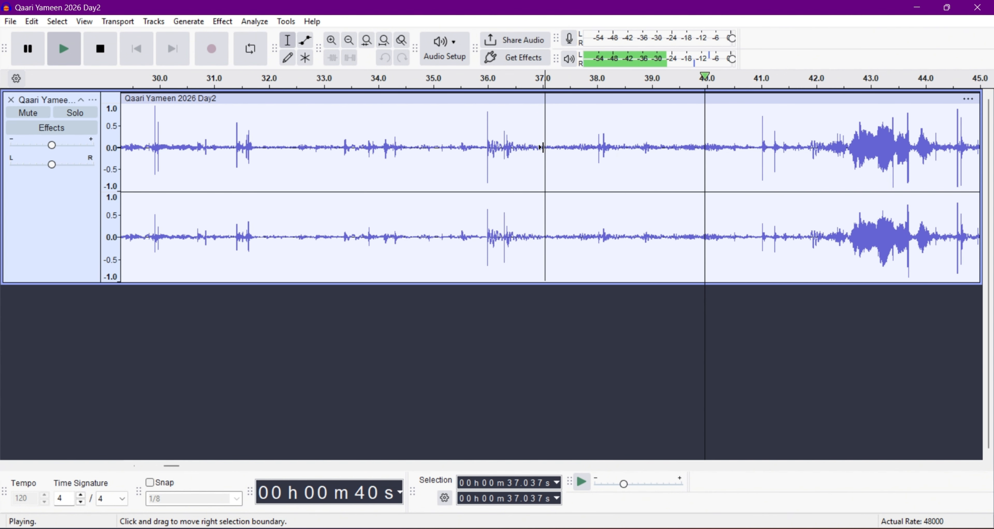
key(space)
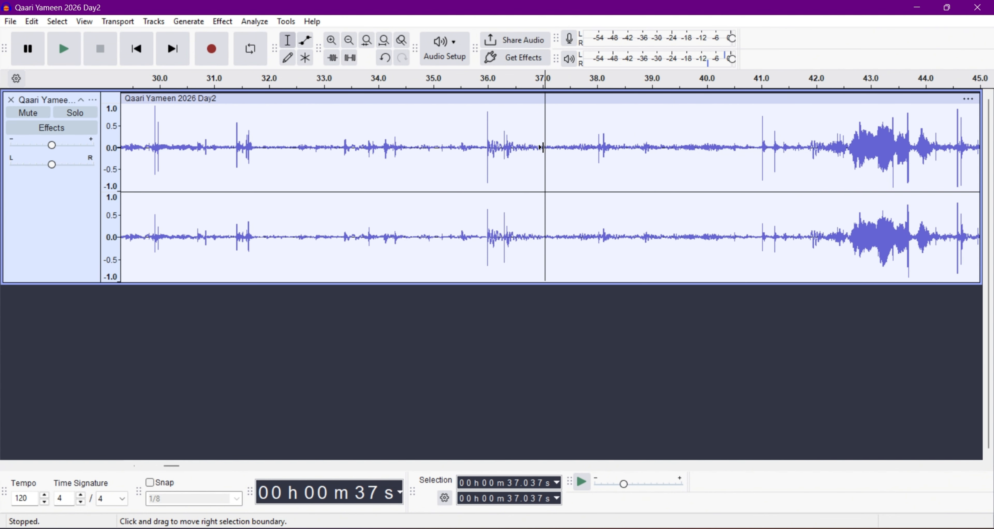
ctrl+scroll(542, 147, down, 1)
scroll(544, 148, right, 5)
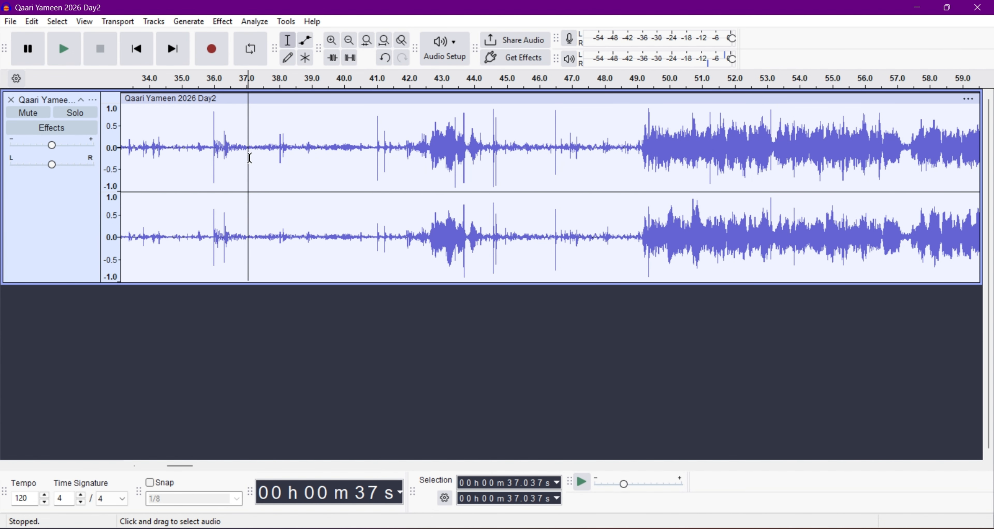
key(space)
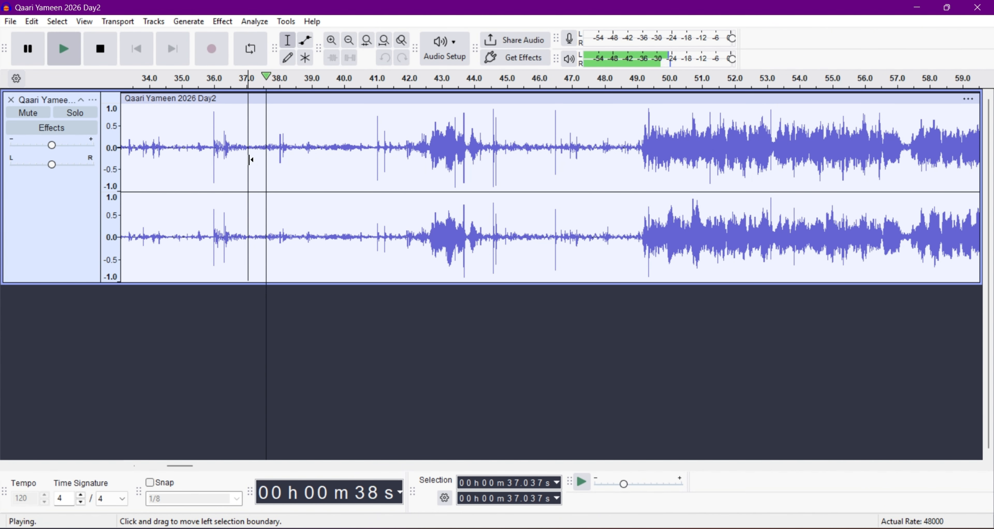
key(space)
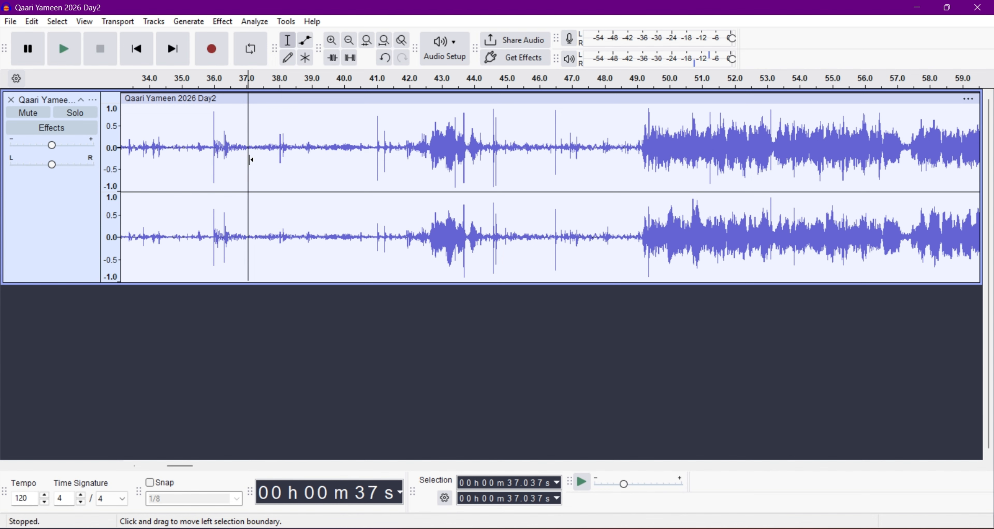
Listen from about 45.1 s and 45.6 s, before the dense section, and return the cursor to about 45.1 s
click(509, 162)
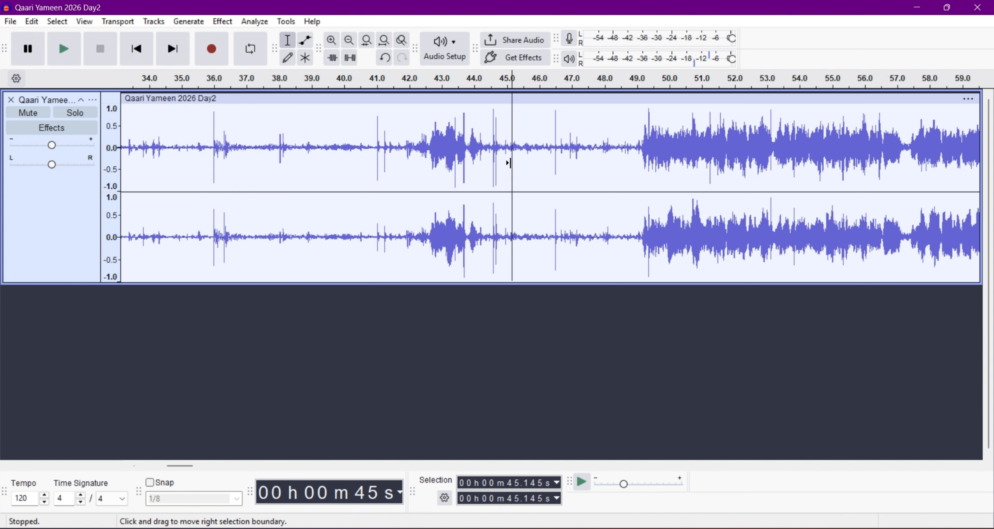
key(space)
key(space)
click(524, 162)
key(space)
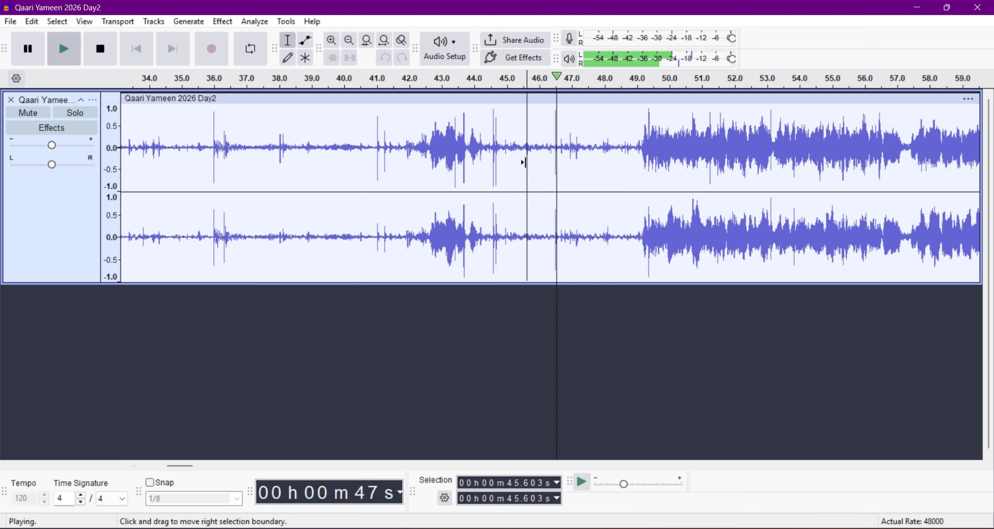
key(space)
click(510, 161)
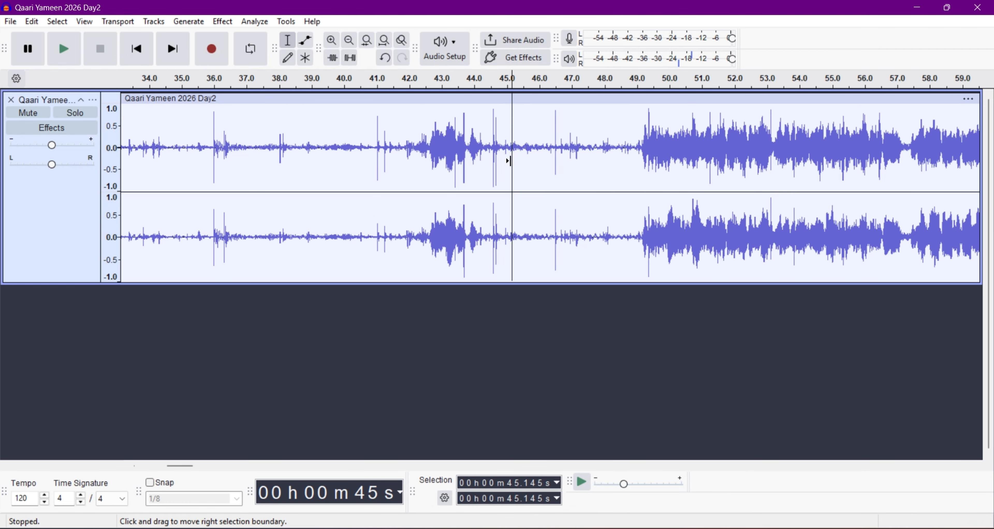
Listen to the quiet gap between dense sections from about 1:10.0
scroll(508, 161, down, 1)
scroll(509, 162, right, 5)
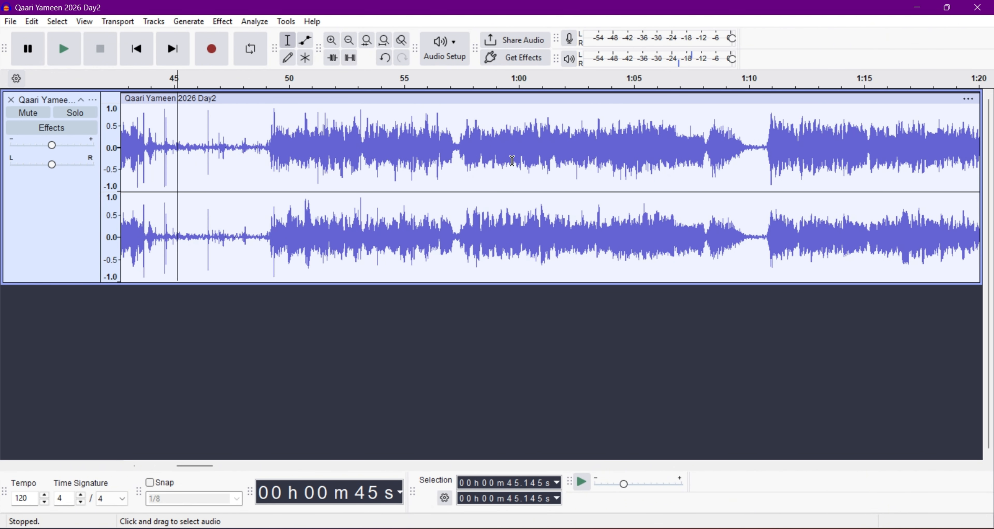
scroll(512, 161, right, 5)
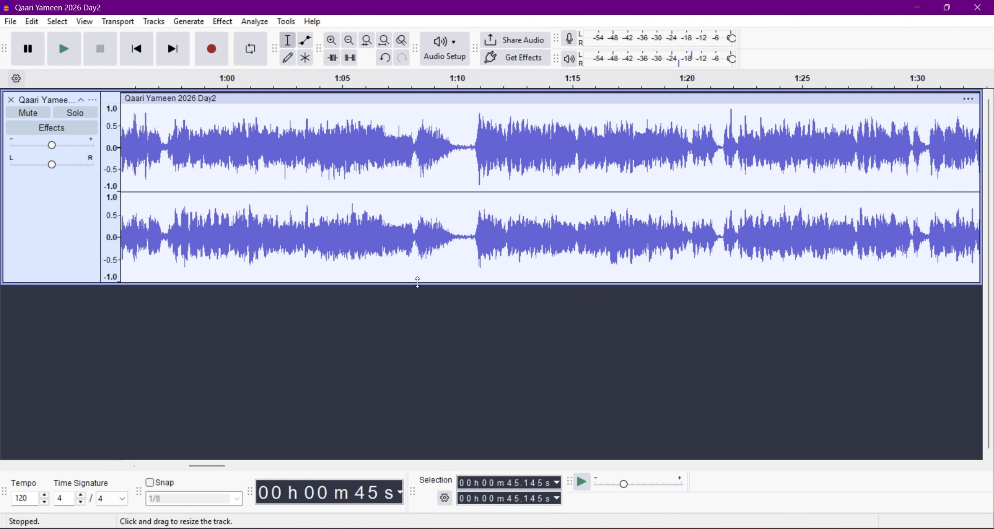
scroll(466, 258, up, 2)
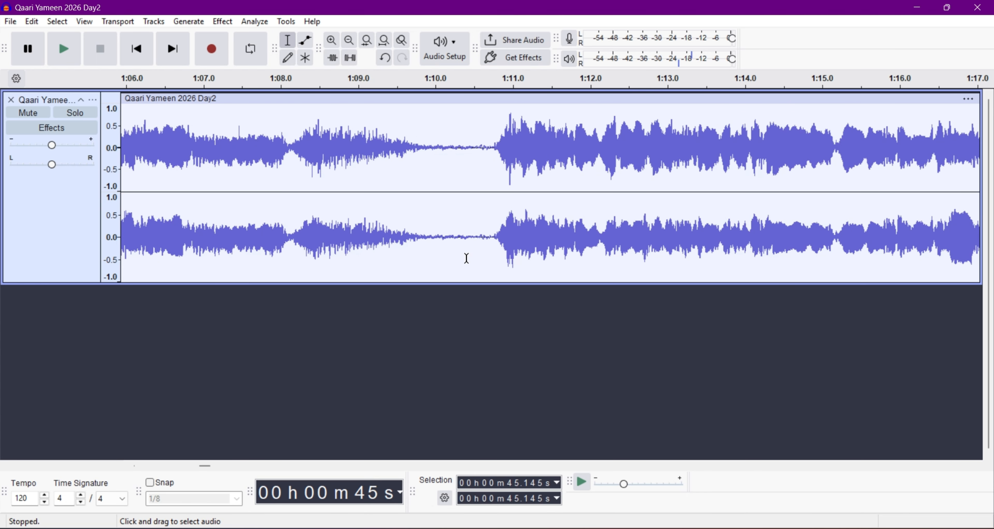
click(438, 236)
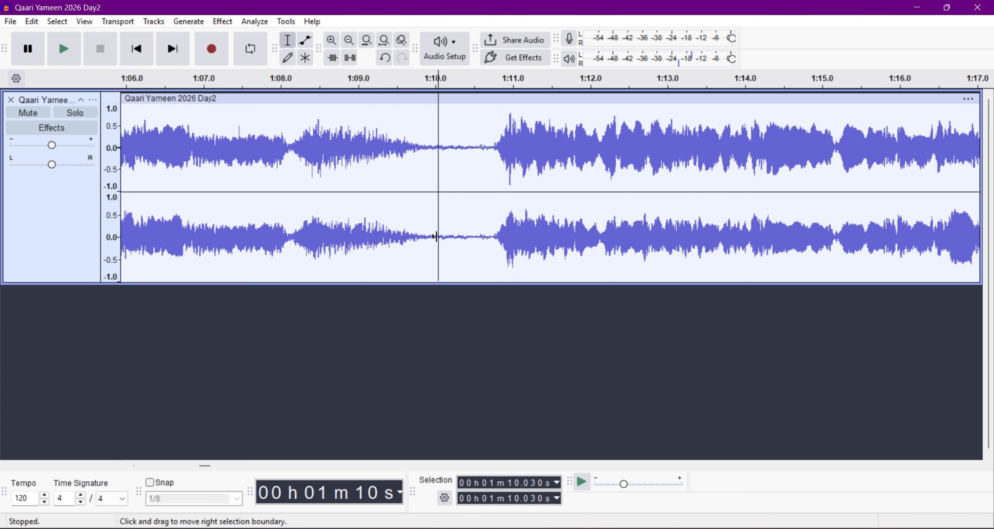
key(space)
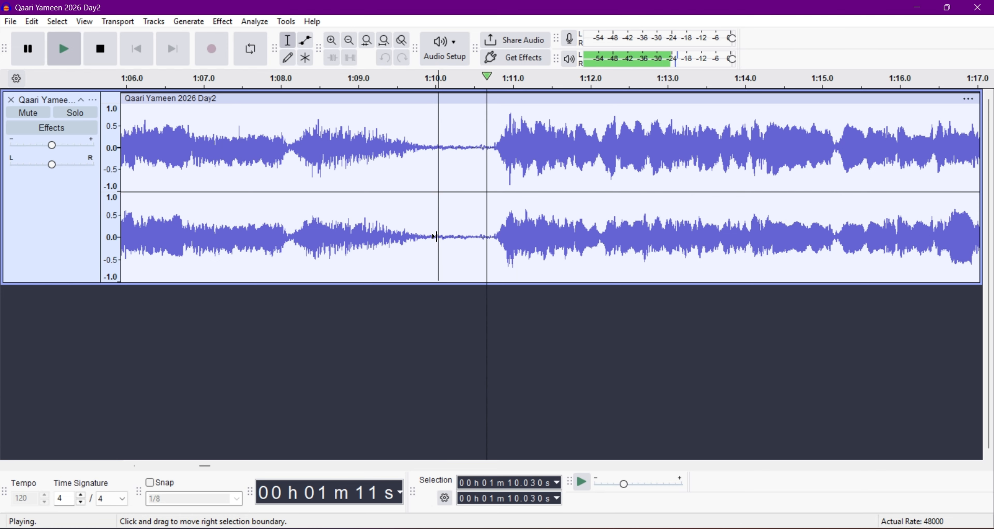
key(space)
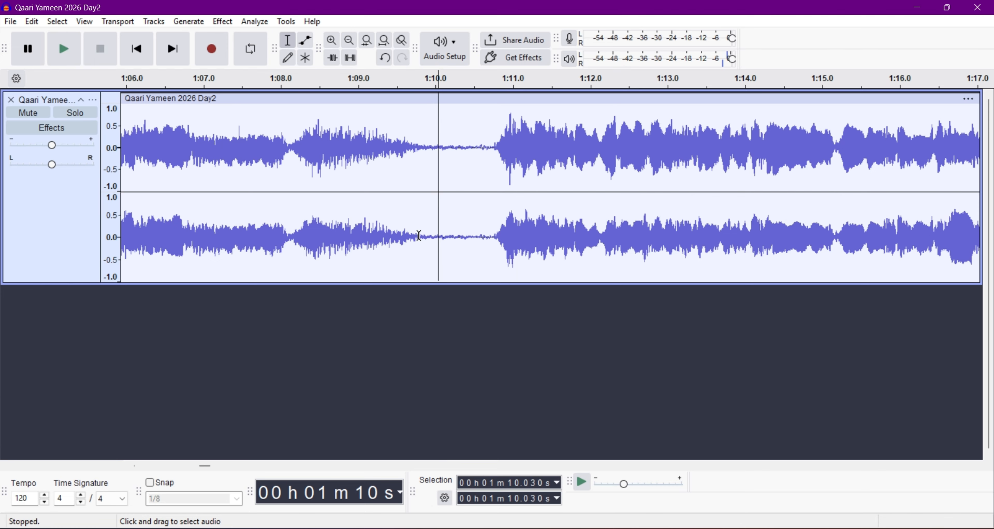
Listen twice from slightly earlier in the same gap, at about 1:09.8, stopping playback after each pass
click(422, 236)
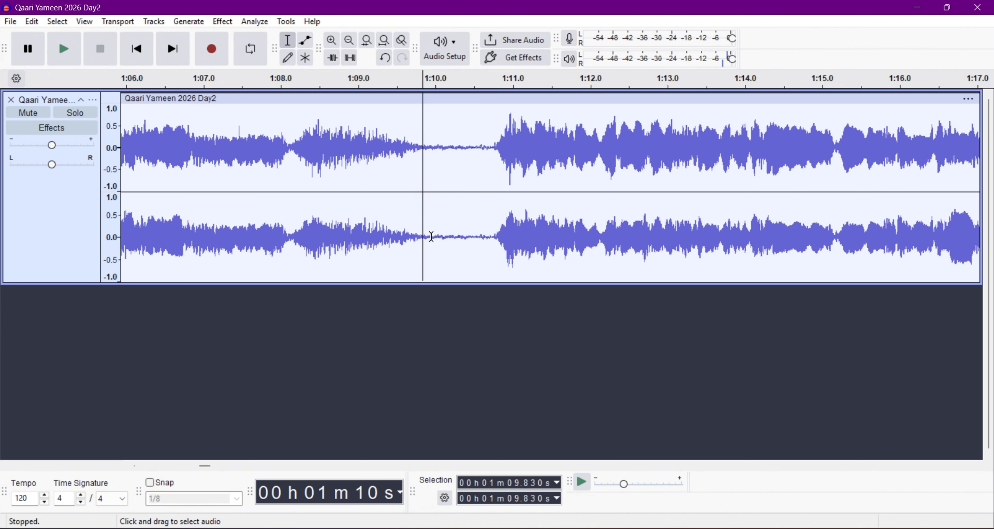
key(space)
key(space)
key(space)
key(space)
Return to the quiet section before the 49 s mark and listen twice from about 47.8 s
scroll(431, 236, left, 10)
scroll(431, 236, left, 10)
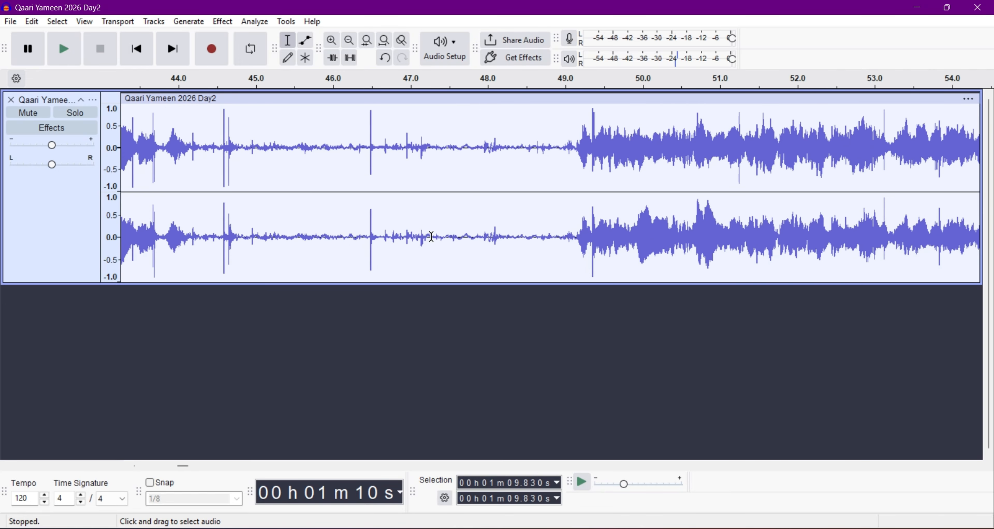
click(511, 209)
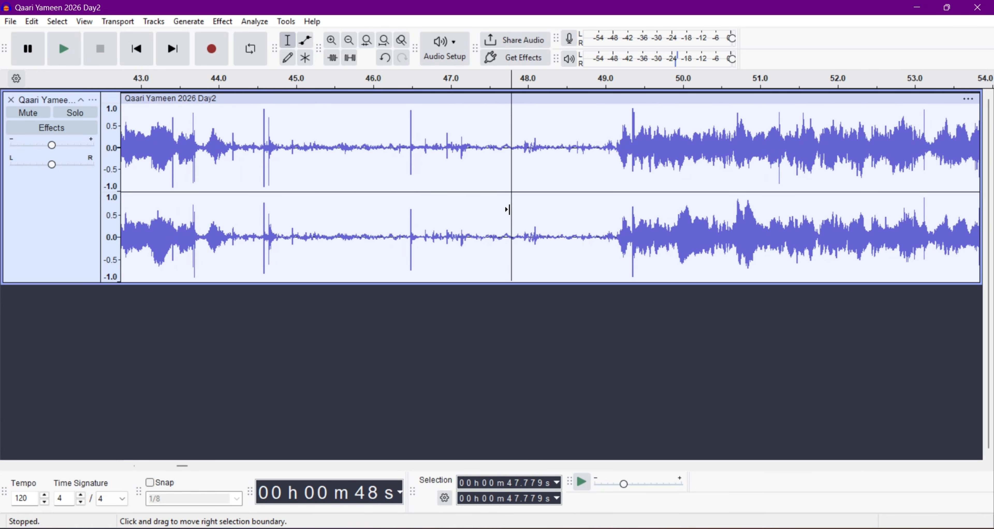
key(space)
key(space)
ctrl+scroll(512, 209, up, 3)
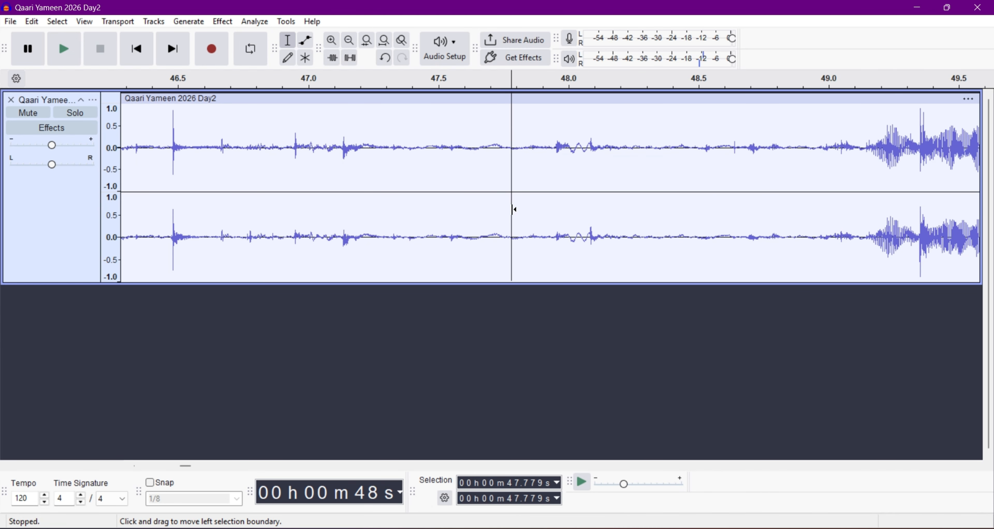
key(space)
key(space)
ctrl+scroll(514, 209, down, 1)
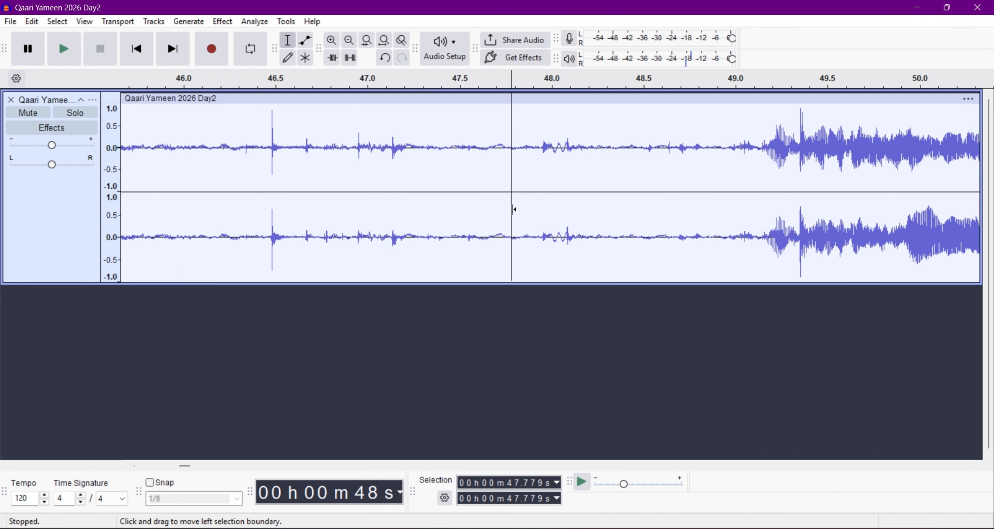
Listen twice to the quiet section starting at about 45.3 s, stopping playback after each pass
scroll(370, 218, left, 2)
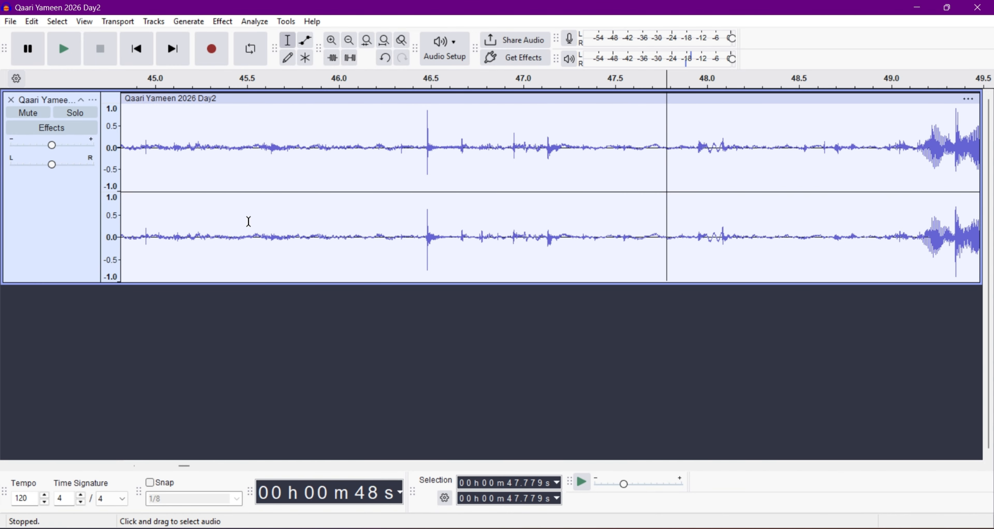
click(208, 225)
key(space)
key(space)
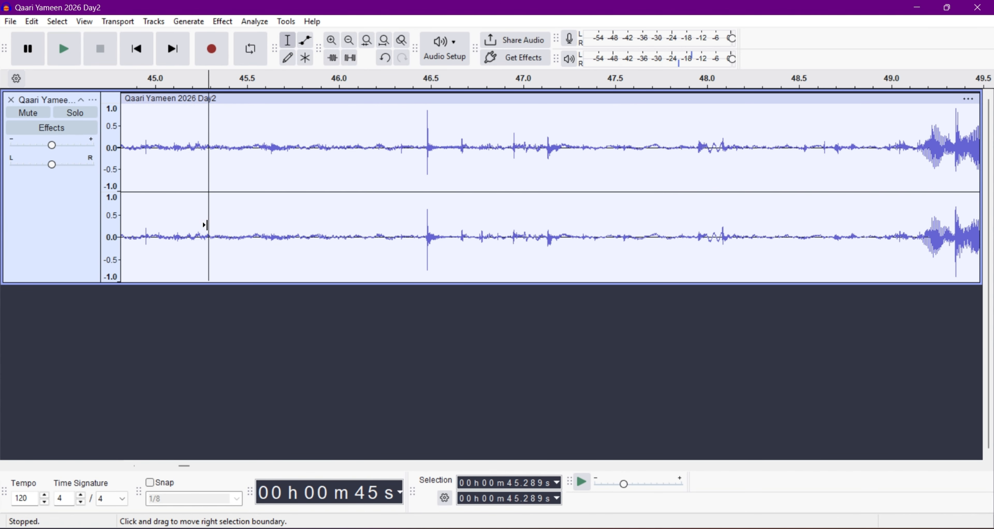
key(space)
key(space)
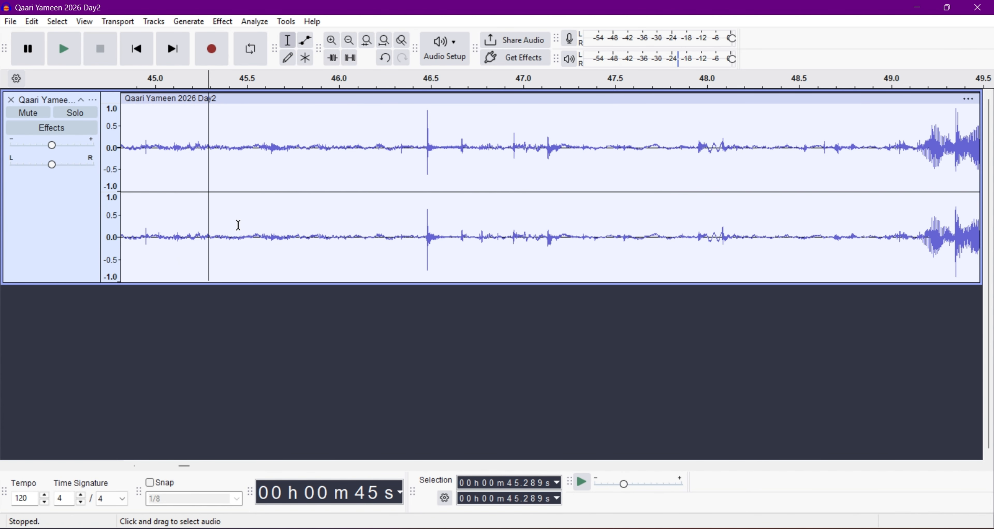
Select the short noise-only passage from about 45.34 s to 45.57 s
drag(215, 208, 263, 201)
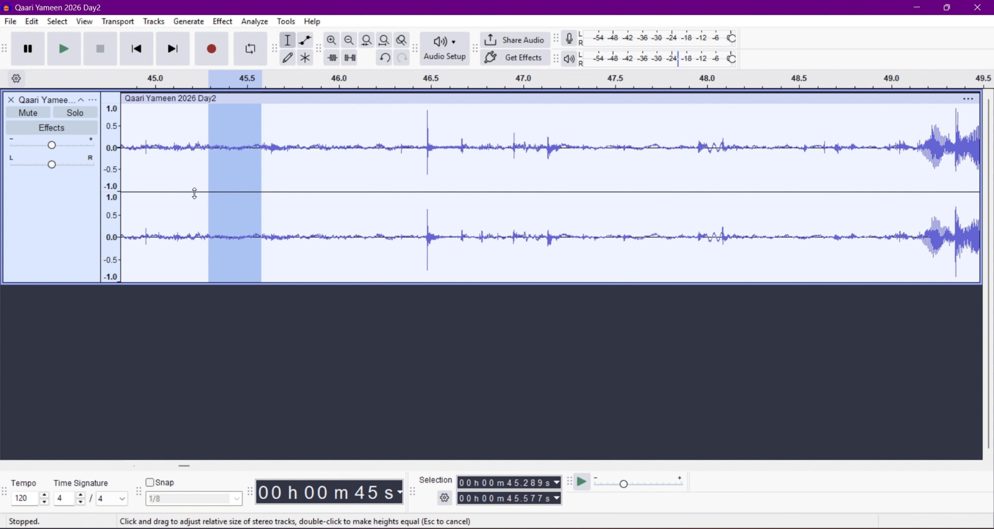
click(330, 182)
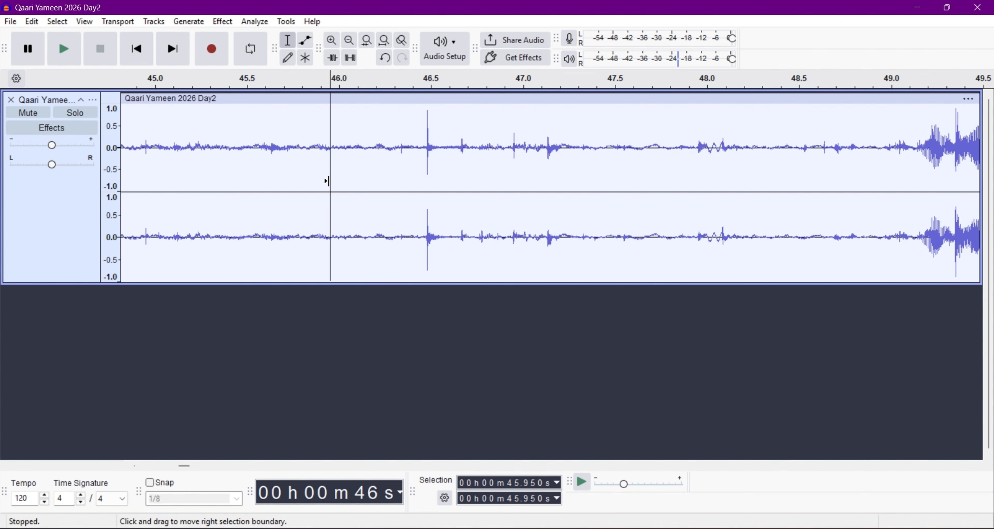
click(217, 182)
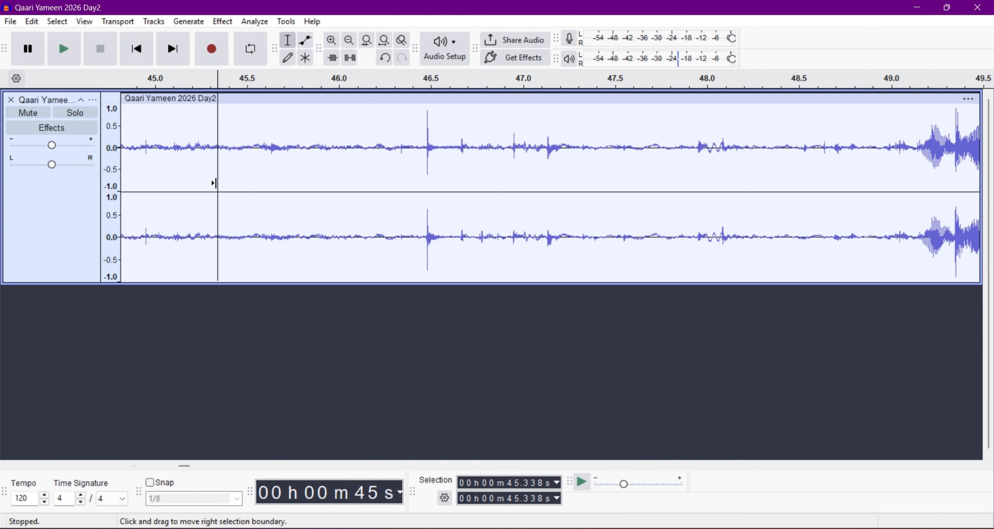
drag(215, 184, 257, 186)
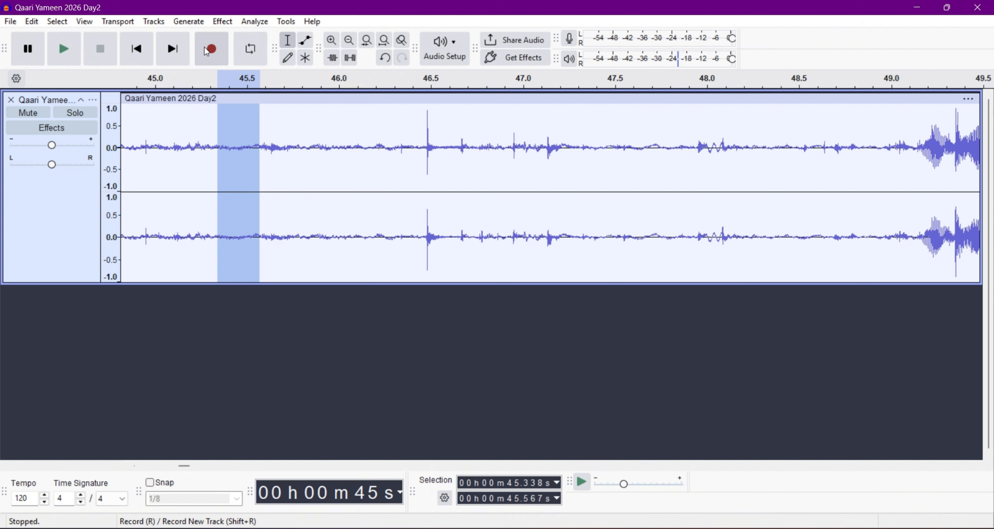
Capture the selected passage as the noise profile with Noise Reduction, and clear the selection
click(216, 23)
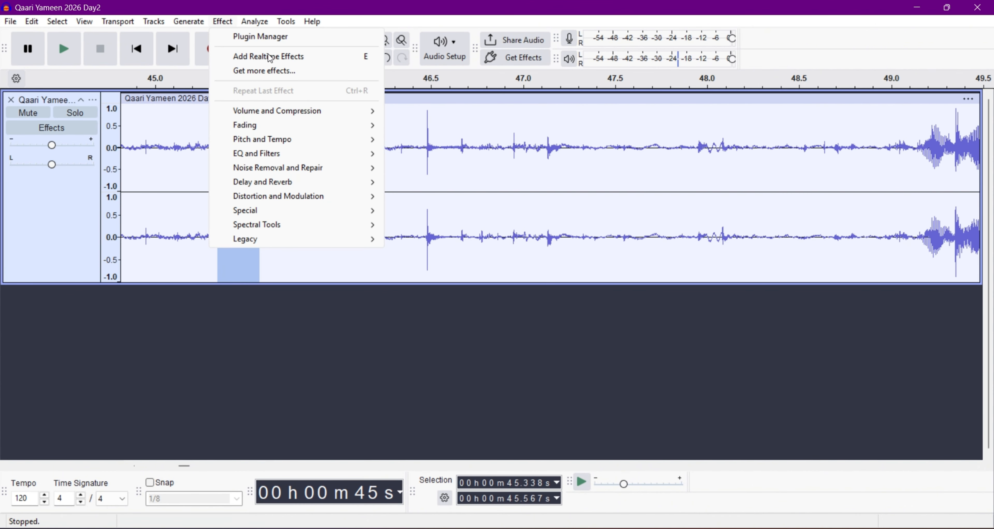
mouse_move(352, 168)
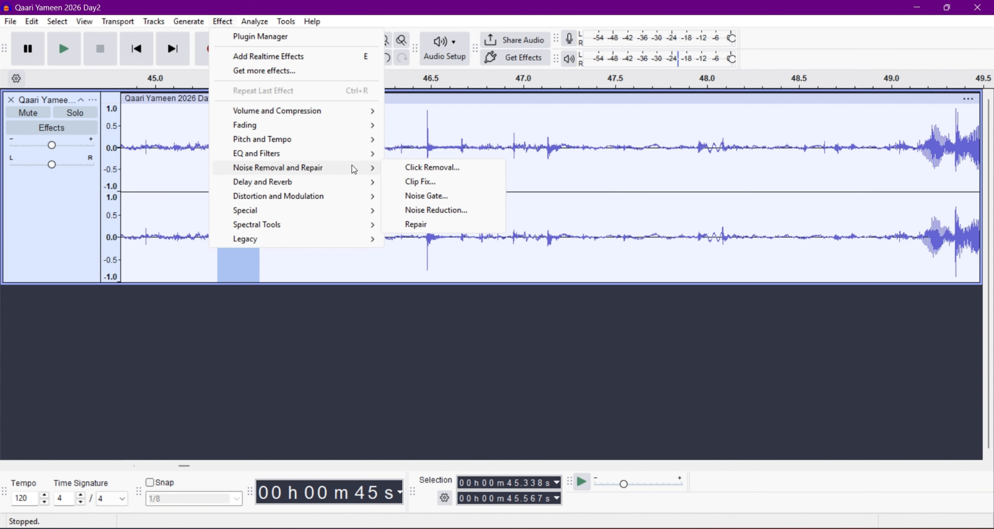
click(436, 212)
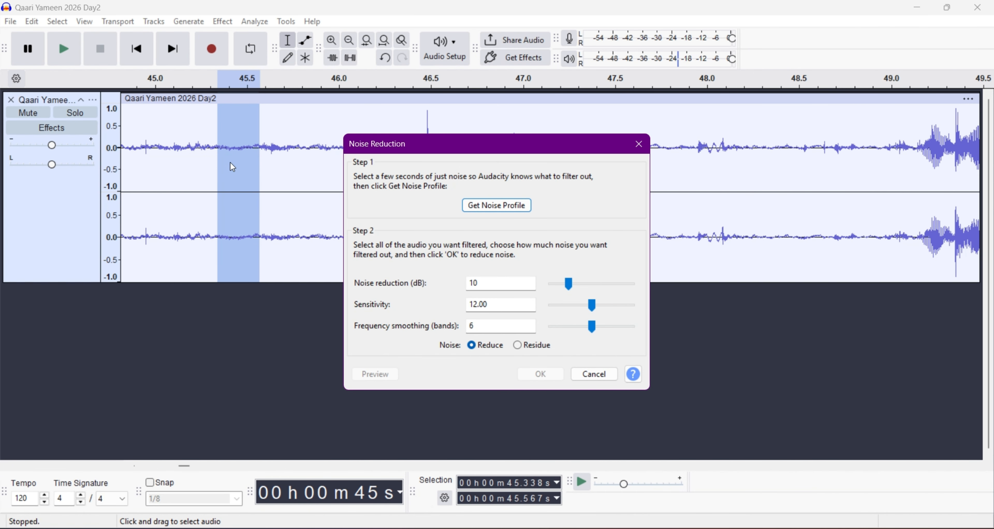
click(523, 208)
click(322, 219)
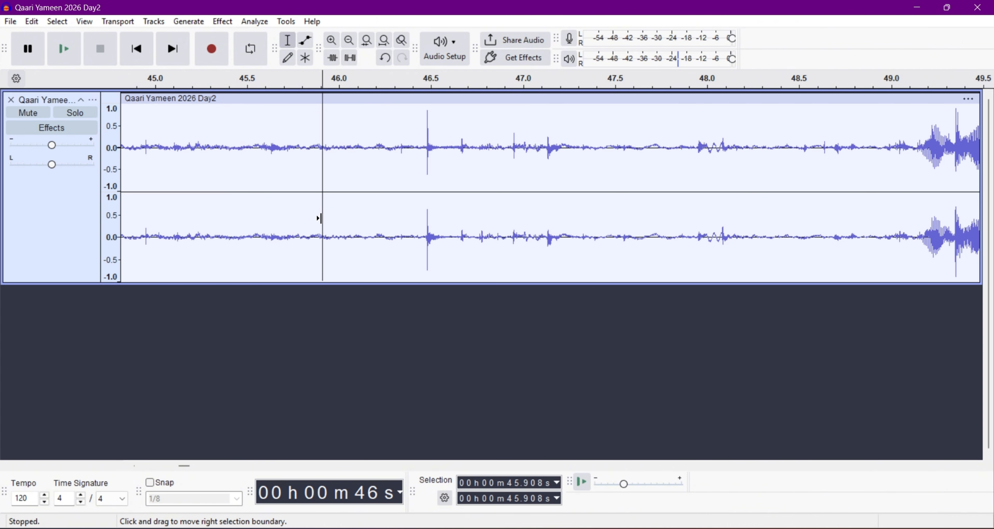
Select the entire recording and bring its full length into view
ctrl+scroll(318, 219, down, 1)
ctrl+scroll(319, 219, down, 1)
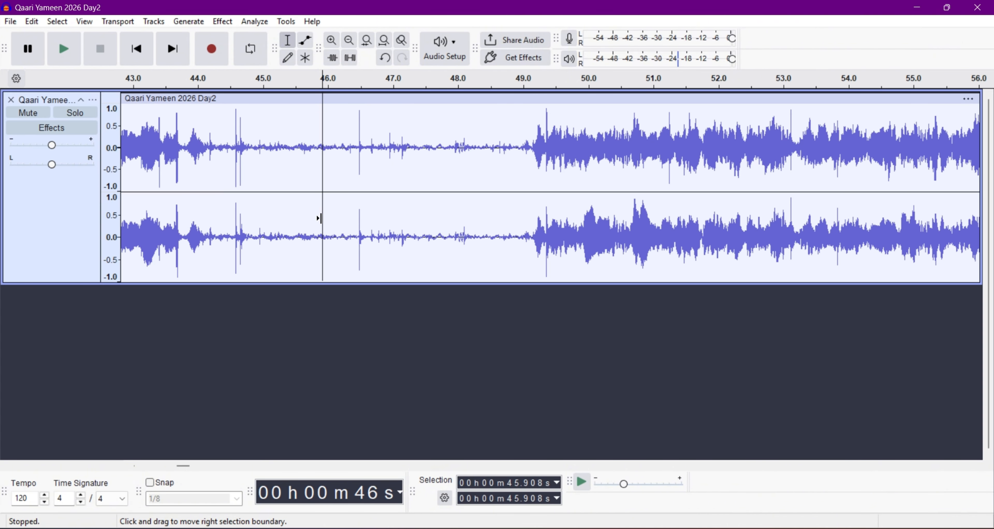
key(ctrl+a)
ctrl+scroll(320, 218, down, 3)
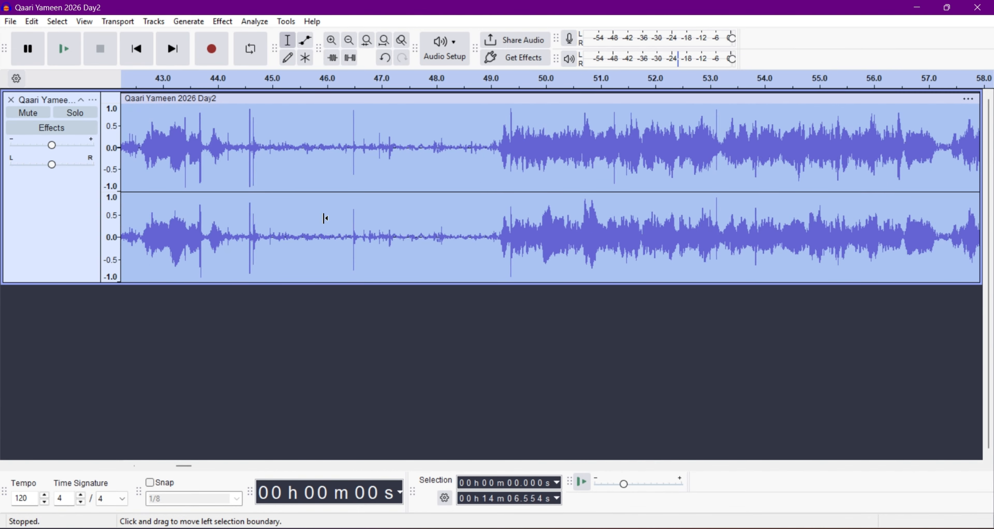
ctrl+scroll(323, 218, down, 4)
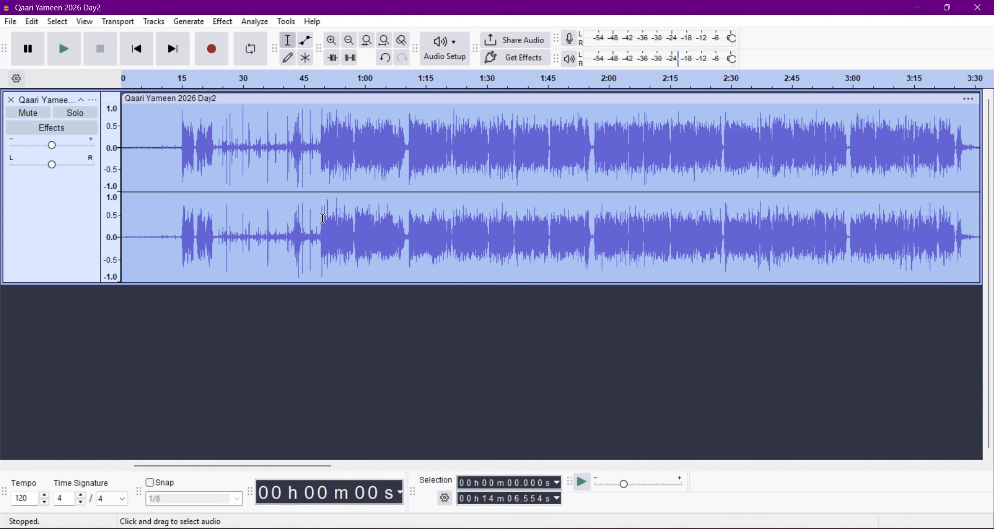
ctrl+scroll(322, 219, down, 1)
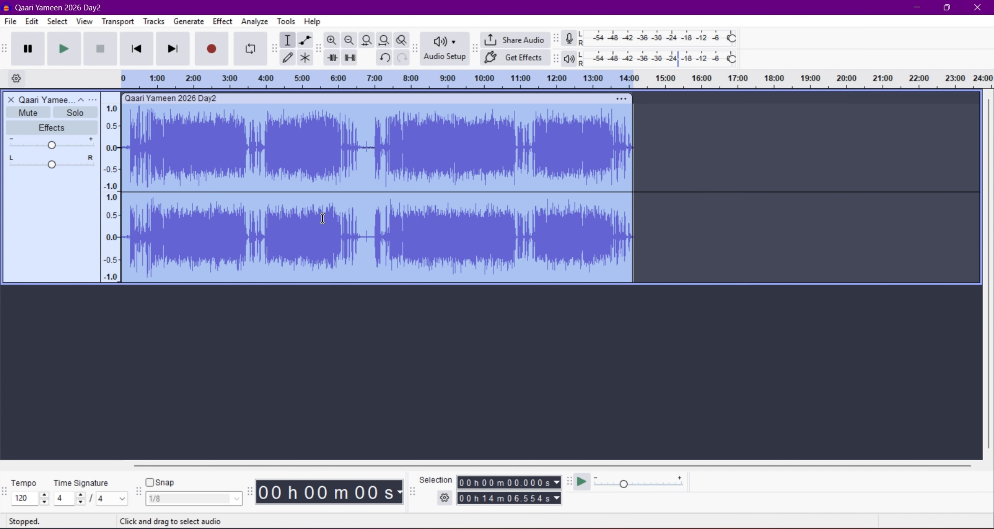
Examine the dense and quiet sections across the whole recording, placing the cursor at about 4:29.4 to inspect that passage closely
ctrl+scroll(323, 219, up, 2)
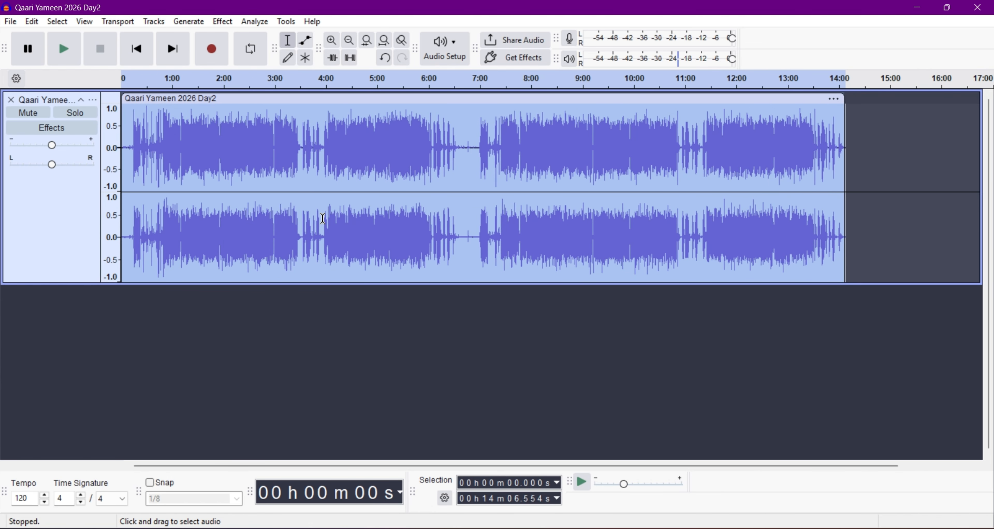
ctrl+scroll(322, 218, up, 2)
ctrl+scroll(322, 218, down, 3)
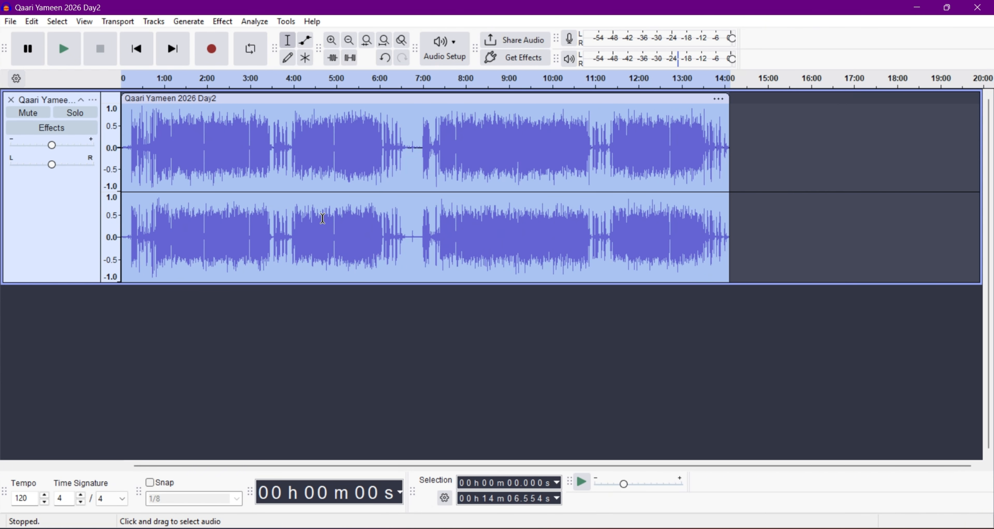
ctrl+scroll(323, 218, up, 2)
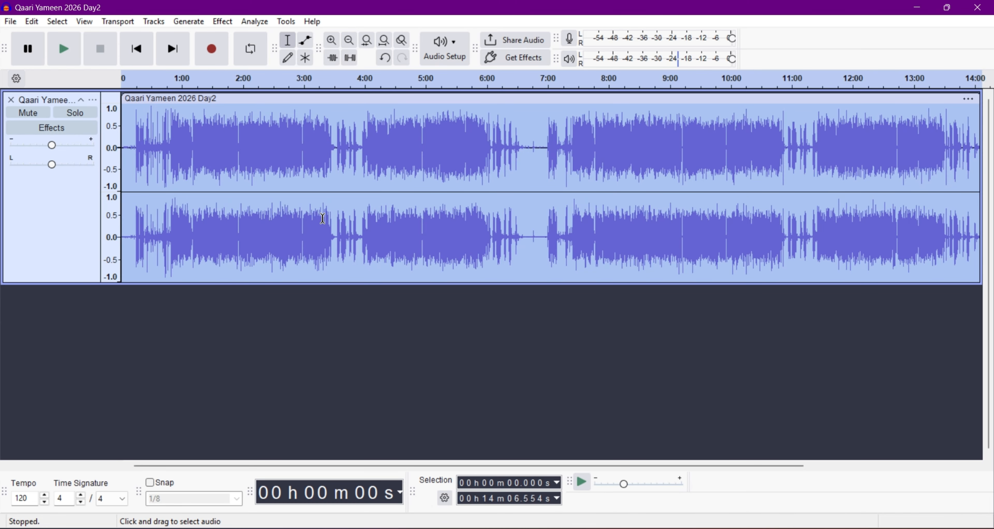
scroll(323, 218, down, 1)
scroll(322, 218, up, 1)
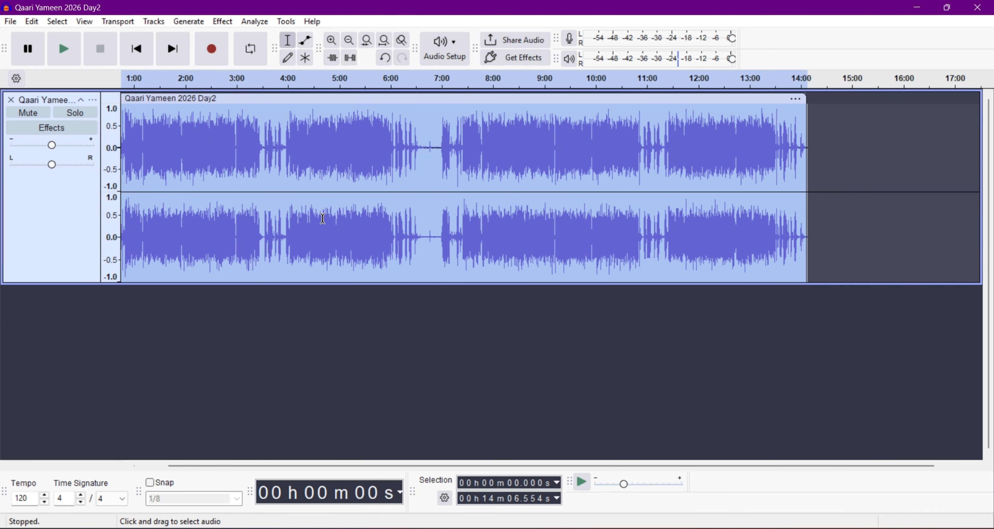
scroll(323, 219, down, 1)
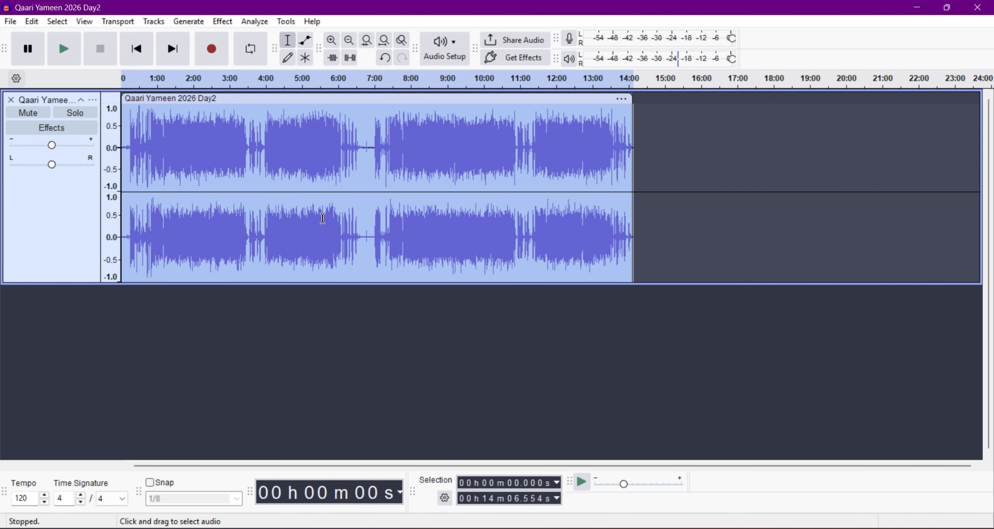
scroll(323, 219, up, 3)
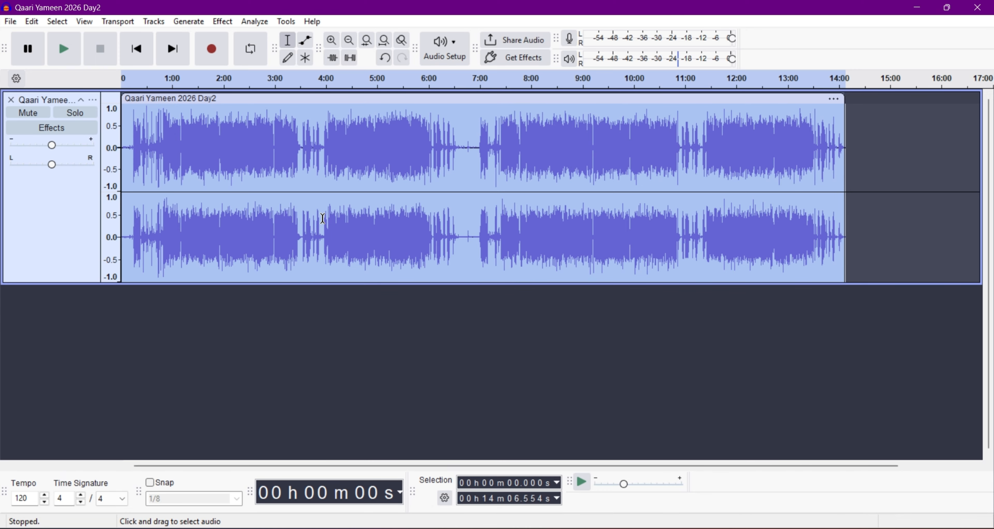
click(351, 246)
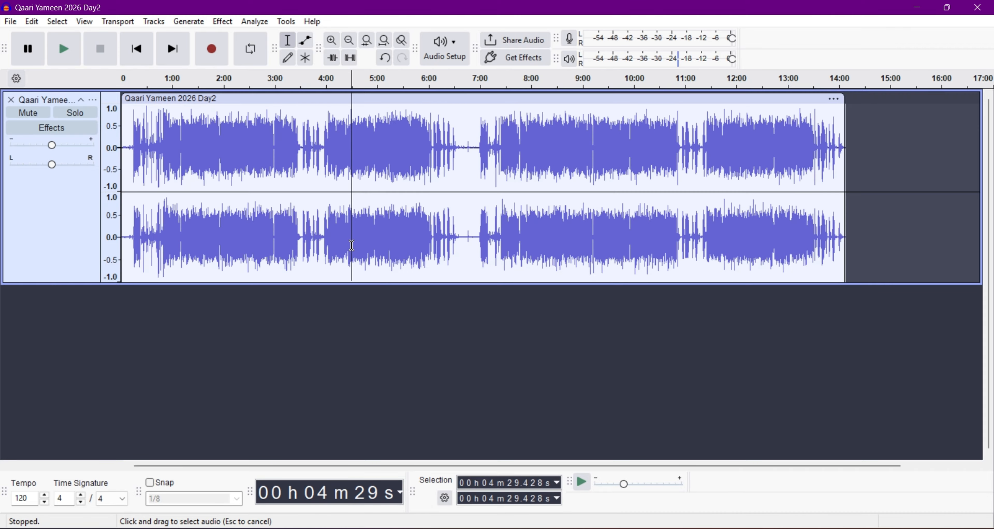
ctrl+scroll(348, 245, up, 1)
ctrl+scroll(349, 246, up, 3)
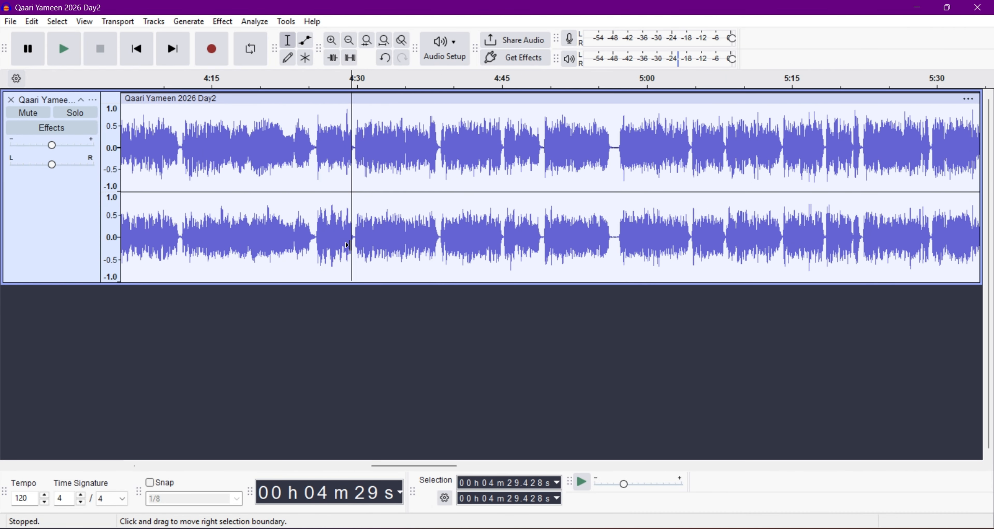
ctrl+scroll(348, 245, down, 4)
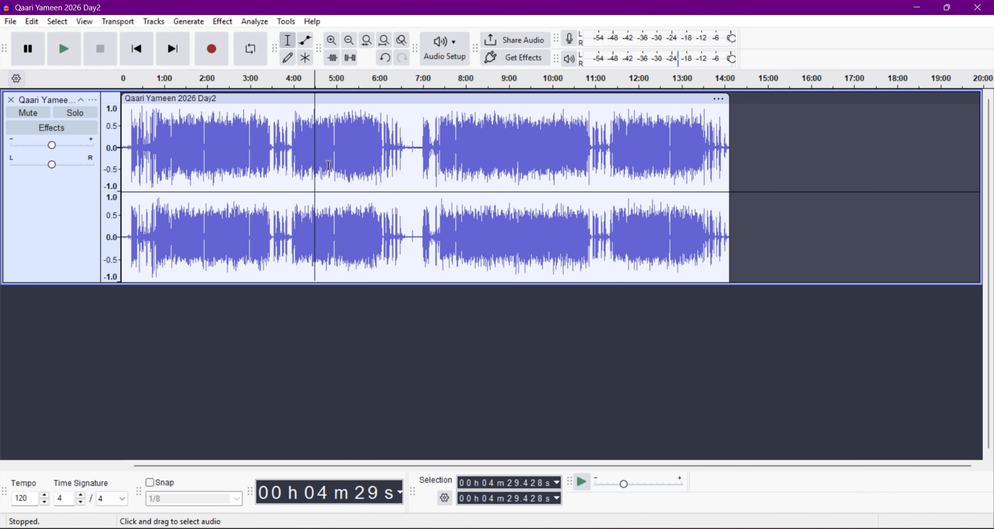
Apply Noise Reduction to the entire recording at 10 dB, sensitivity 12.00 and 6 frequency smoothing bands
double_click(275, 181)
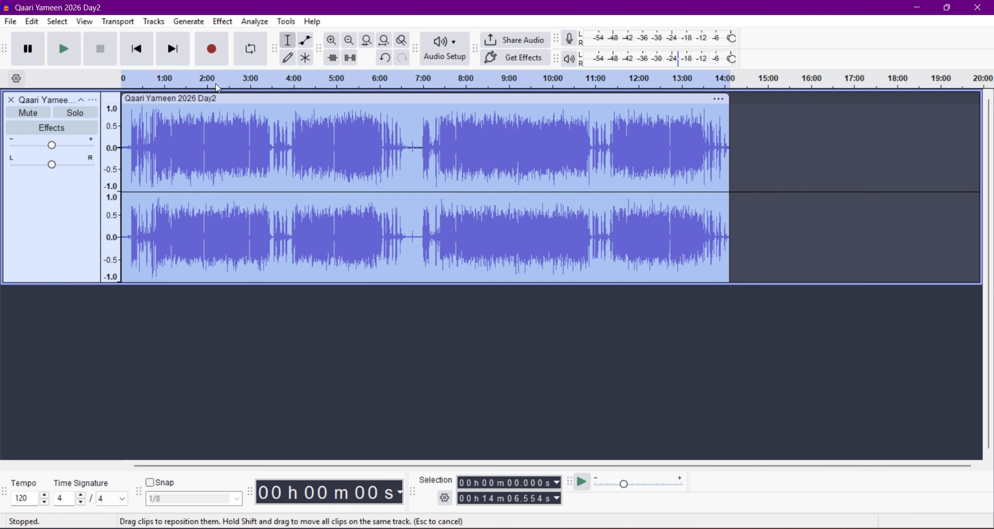
click(236, 24)
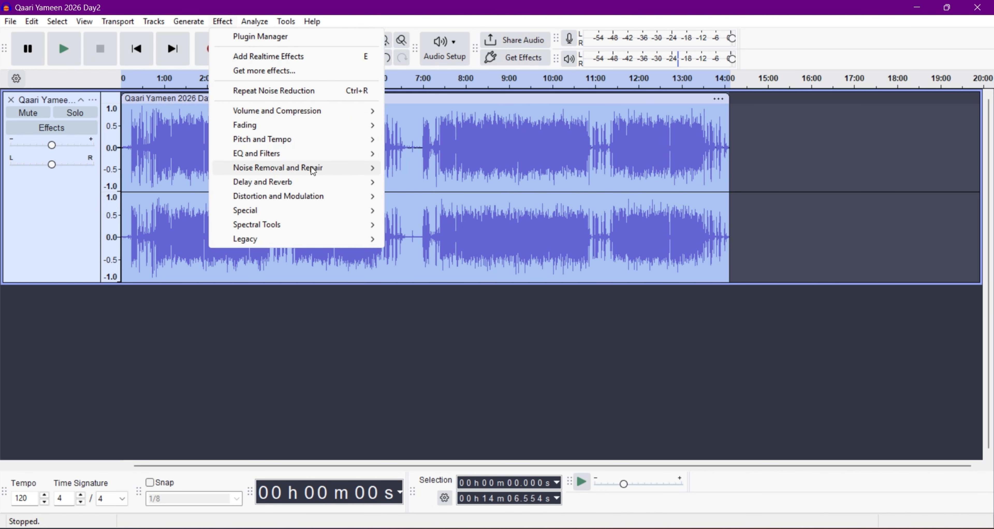
mouse_move(316, 173)
click(446, 210)
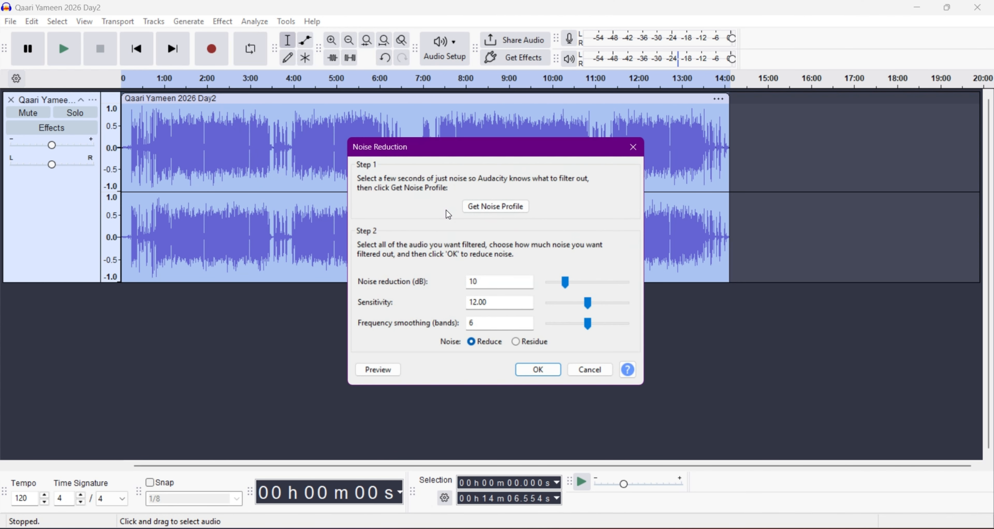
click(473, 283)
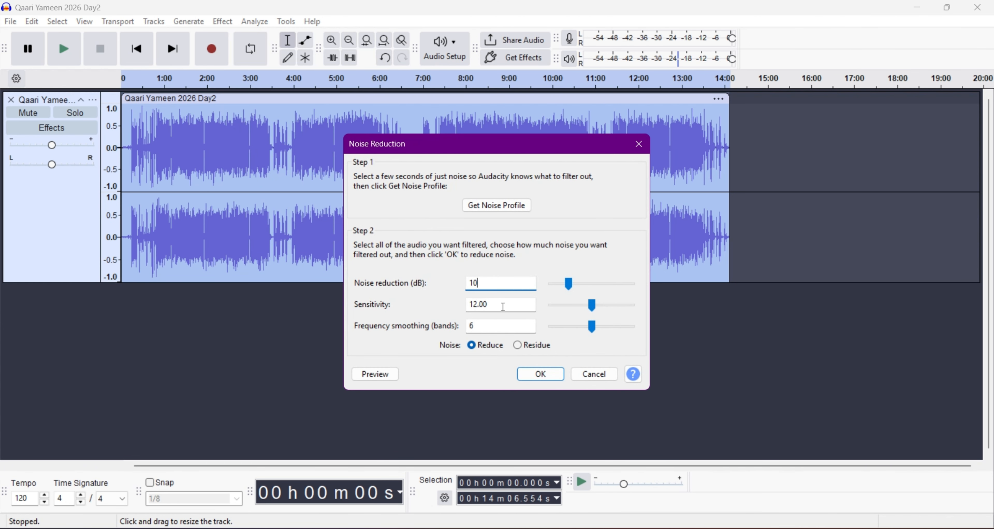
click(504, 309)
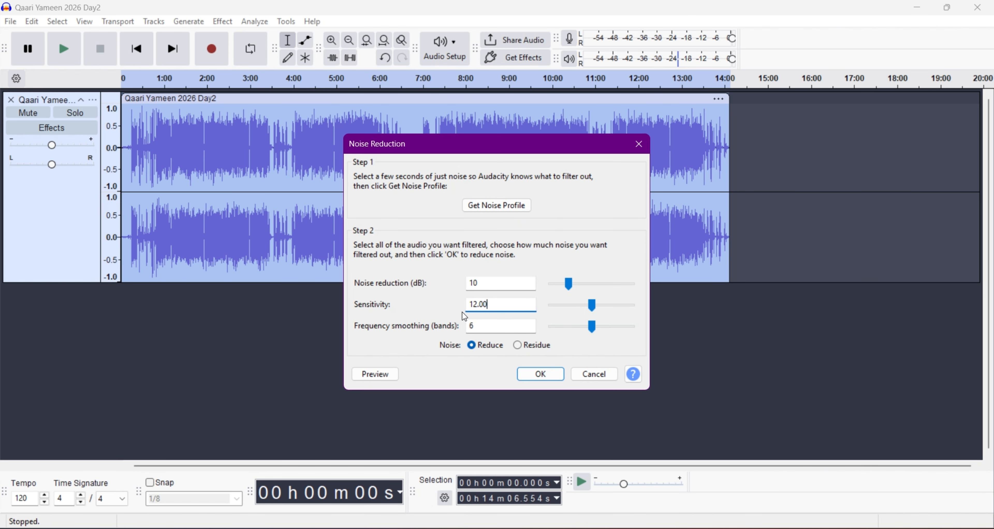
click(540, 374)
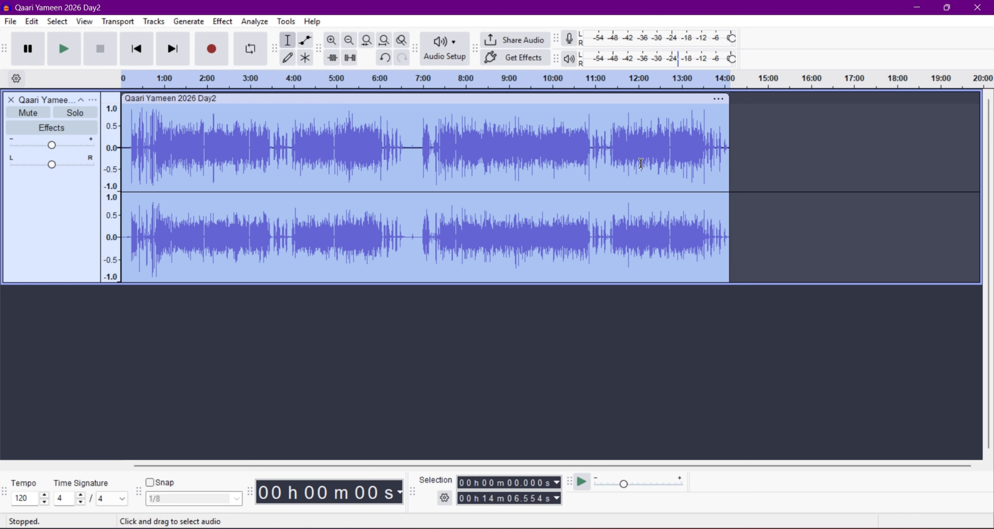
Play the noise-reduced recording from about 1:28.2 for a few seconds to check the sound
click(326, 159)
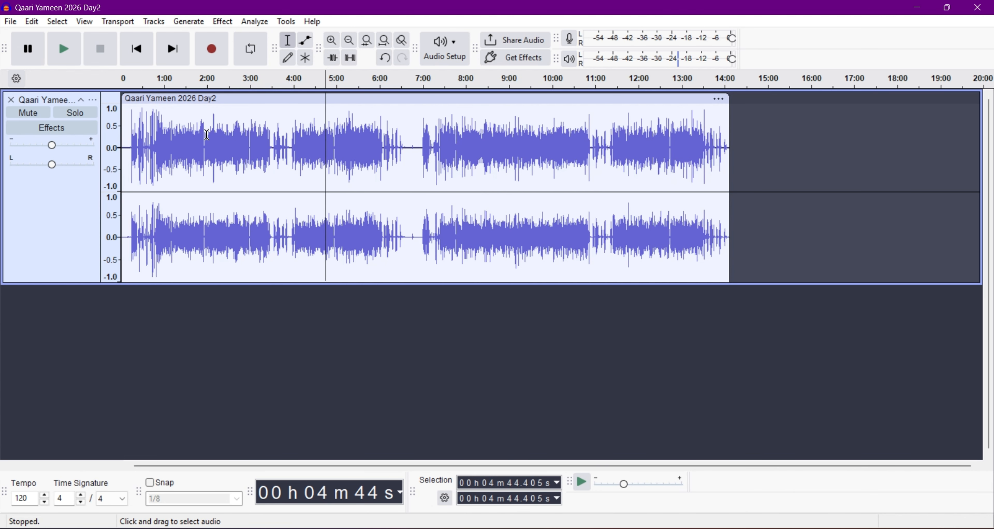
click(184, 151)
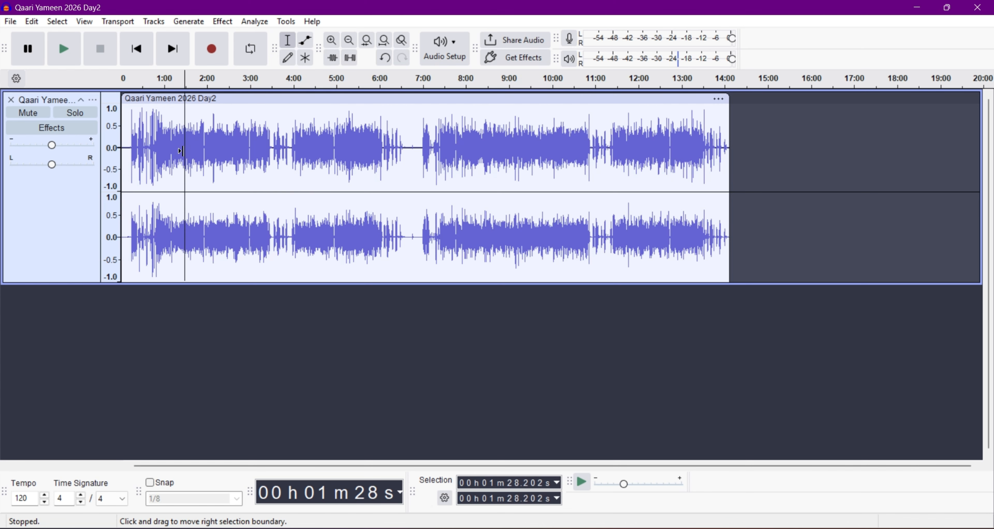
key(space)
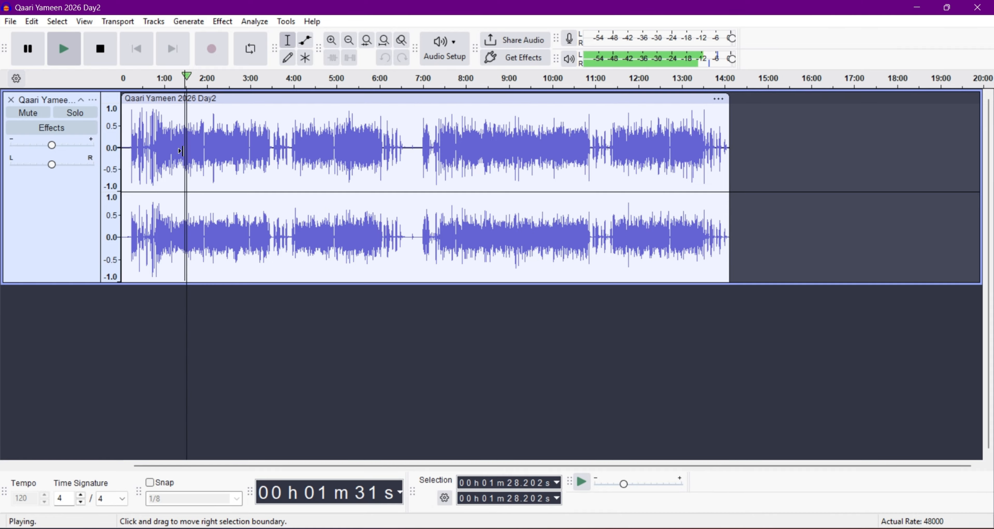
key(space)
Select the quiet passage from about 6:31.3 to 6:59.0 and play it to check for remaining noise
scroll(332, 154, up, 3)
scroll(396, 148, right, 5)
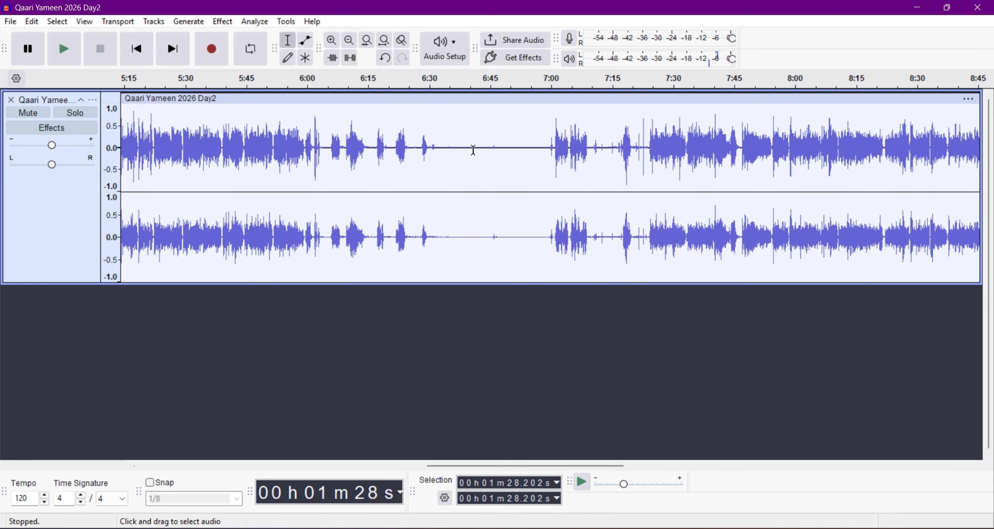
scroll(474, 150, up, 3)
scroll(473, 149, up, 1)
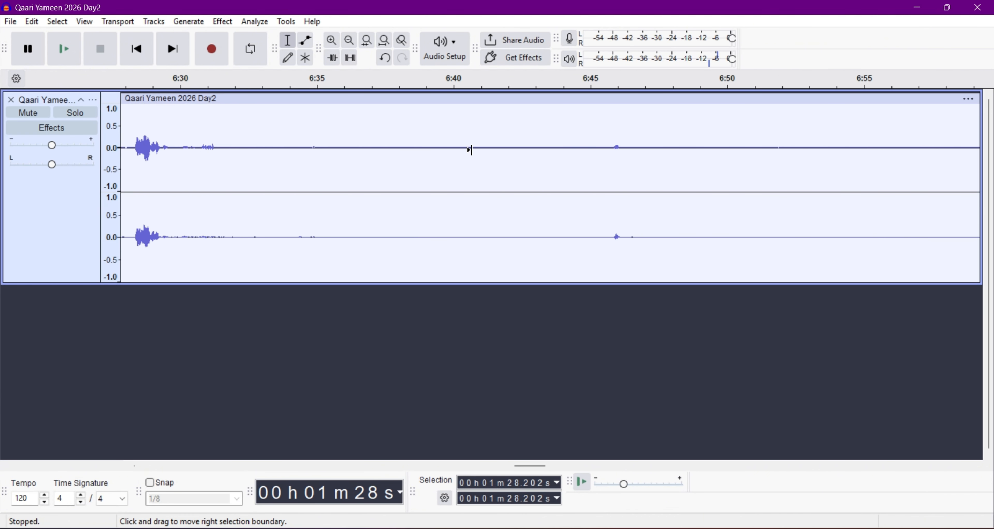
scroll(471, 150, down, 1)
drag(255, 147, 892, 159)
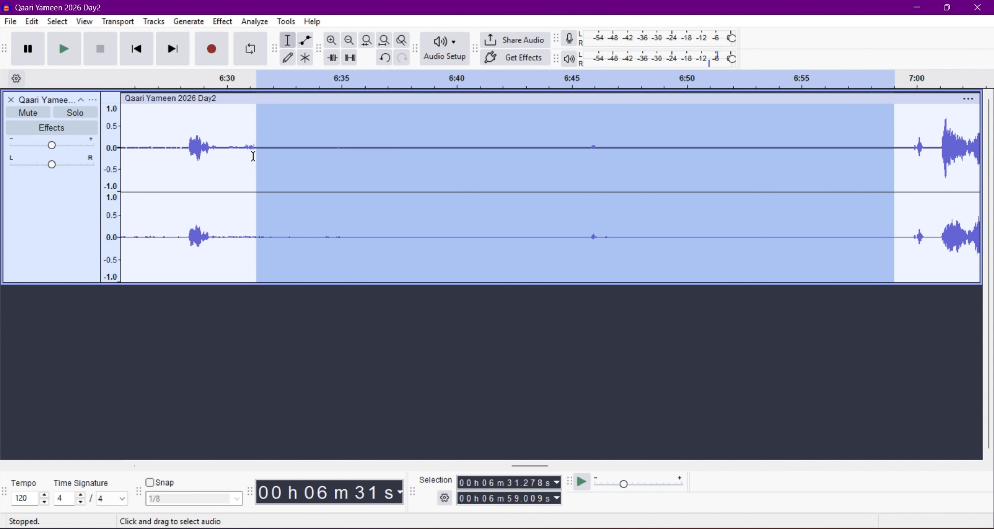
key(space)
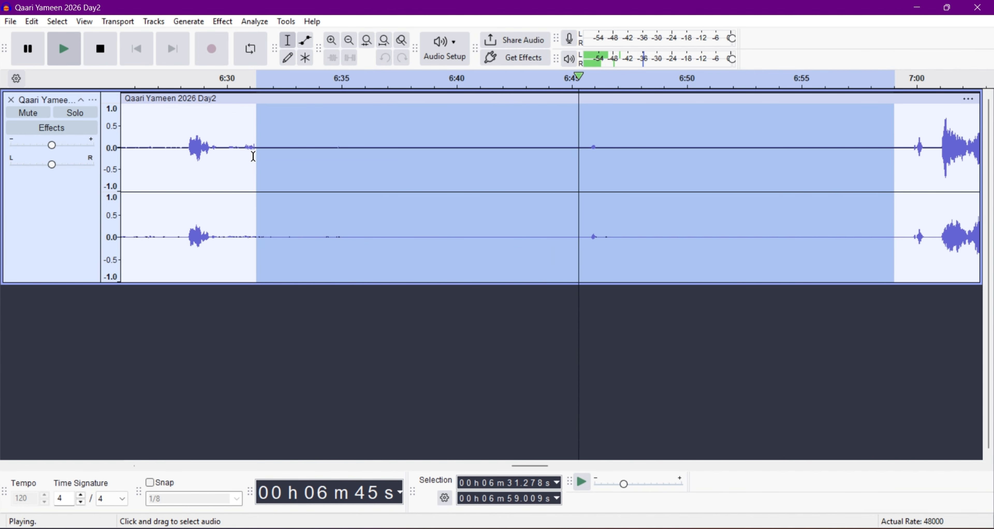
key(space)
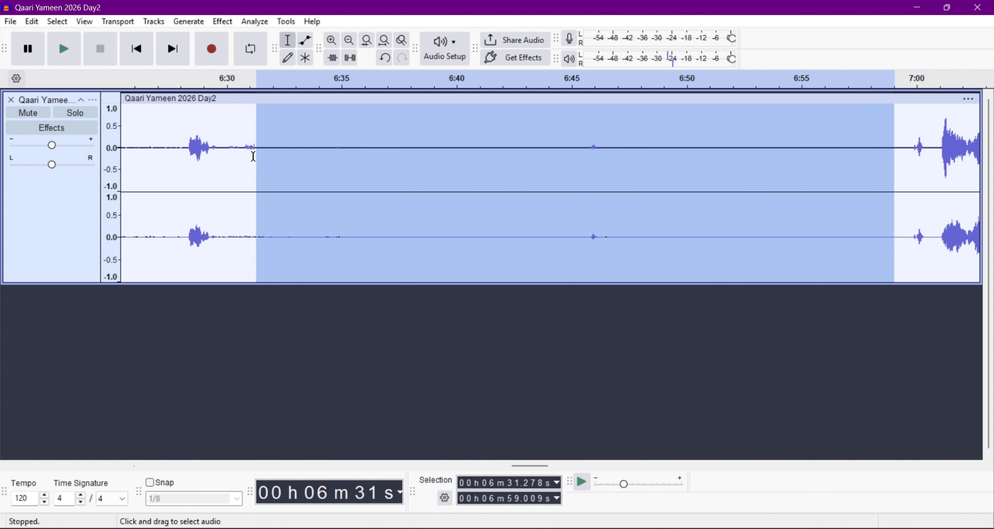
Inspect the small spike in the silence near 6:46, playing the audio repeatedly from about 6:45.6
click(588, 196)
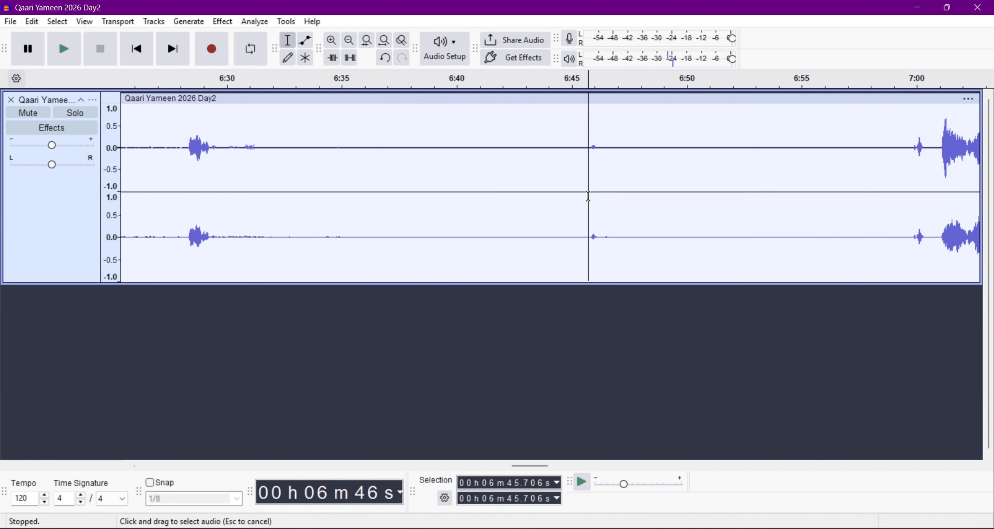
drag(332, 149, 536, 160)
click(585, 171)
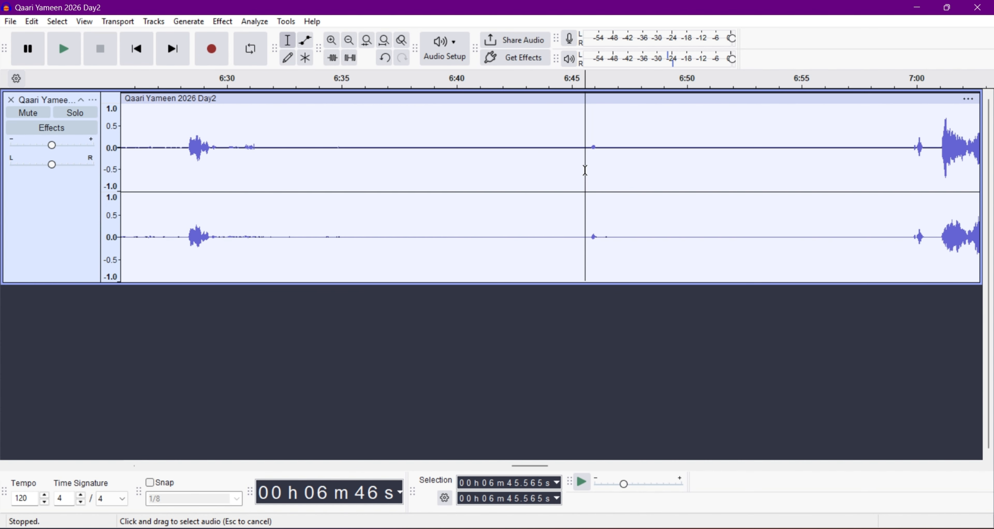
key(space)
key(space)
key(space)
key(space)
key(space)
key(space)
click(593, 173)
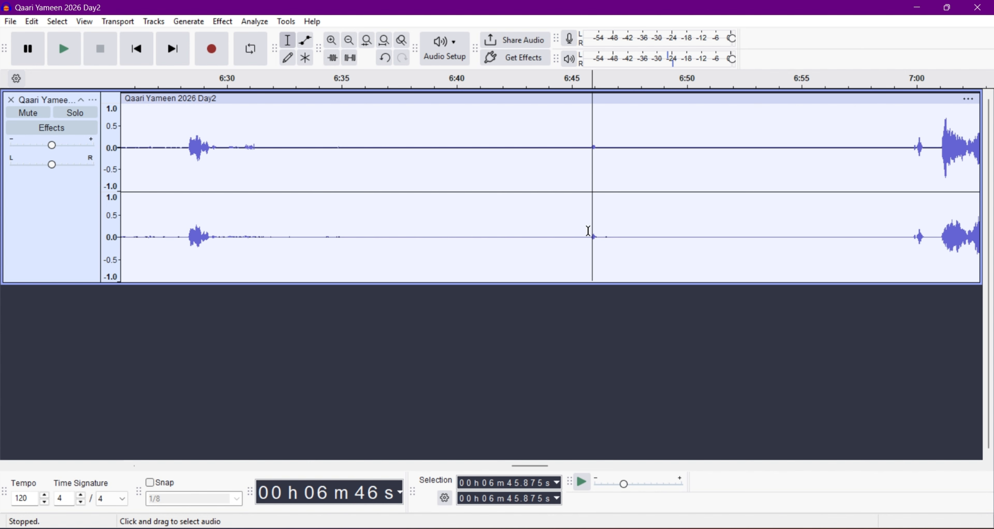
Try deleting the small spike from about 6:45.67 to 6:46.30, and undo the deletion
scroll(588, 230, down, 1)
drag(394, 168, 568, 170)
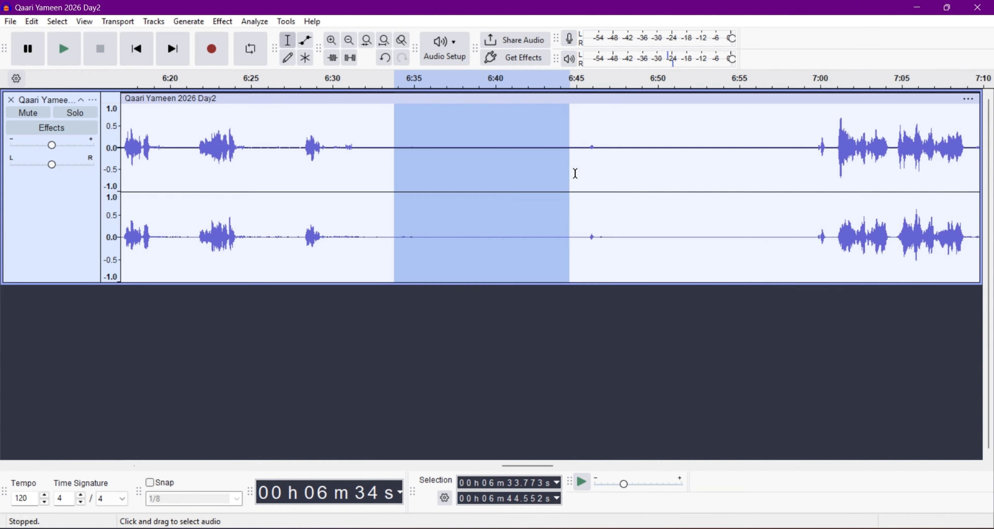
click(588, 174)
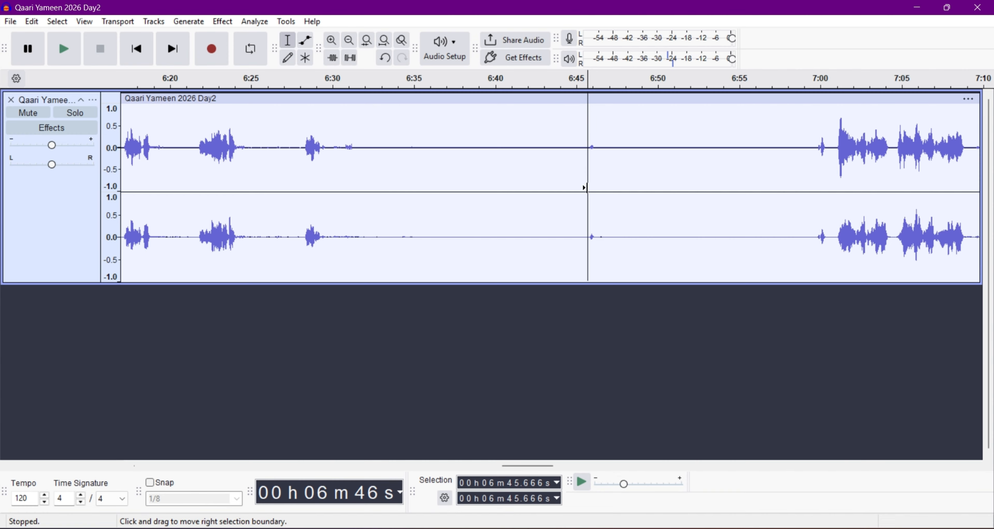
drag(587, 188, 594, 188)
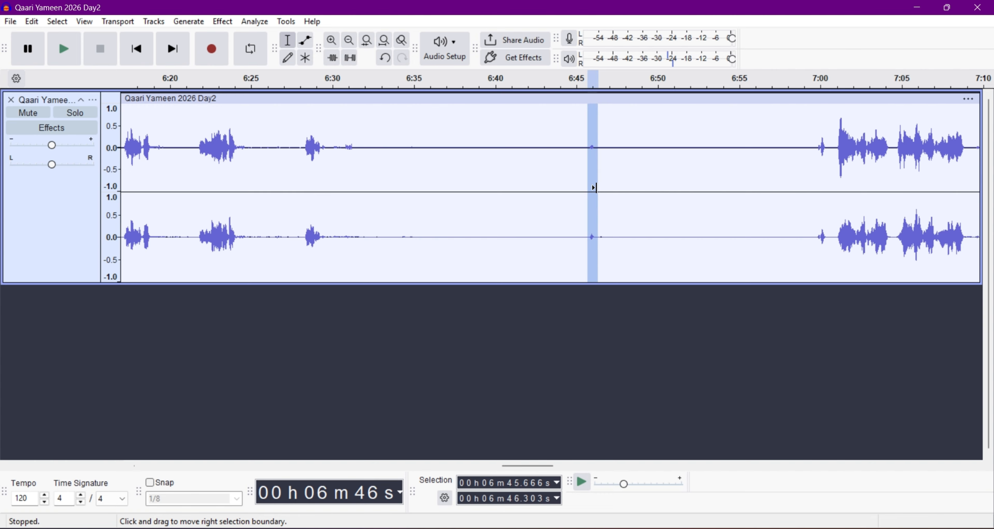
key(Delete)
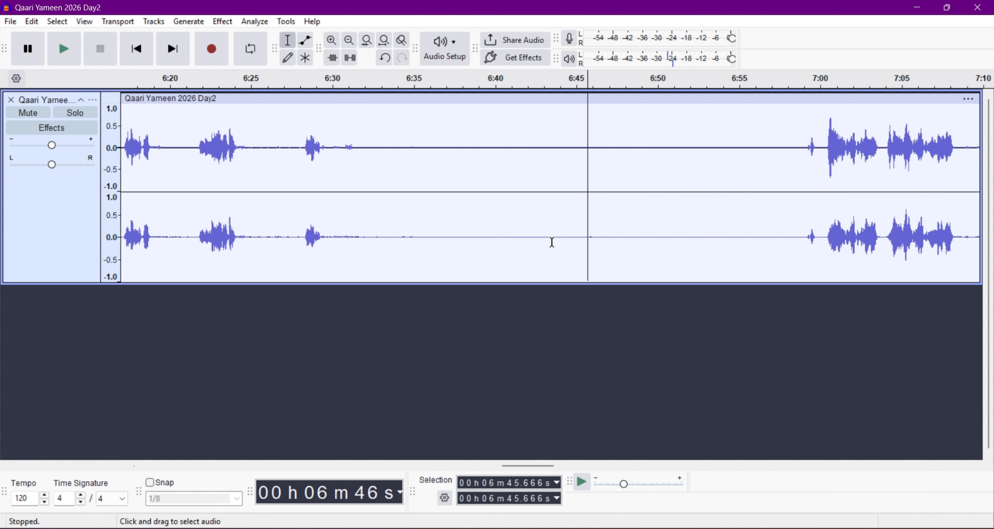
click(550, 240)
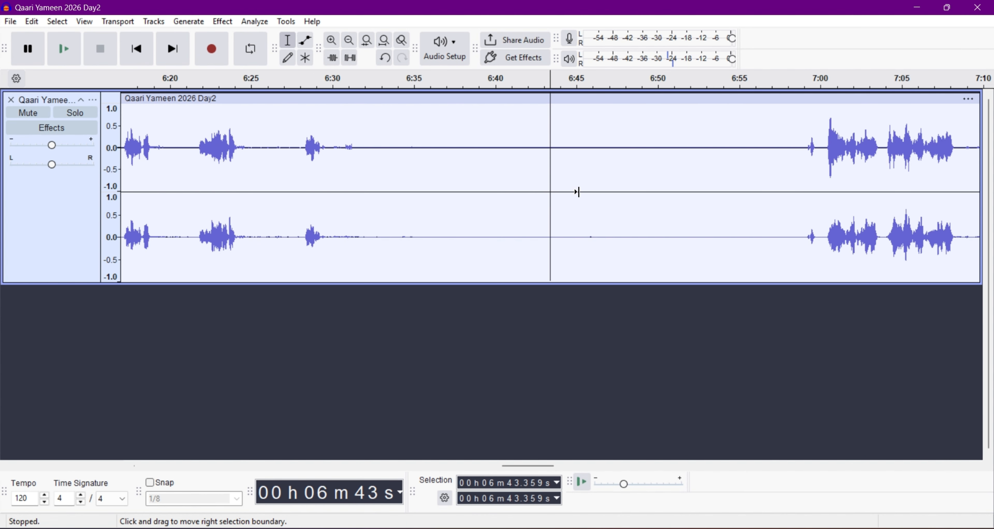
key(ctrl+z)
click(466, 236)
Examine the noise-reduced waveform back to the start and across its full length, including the range from about 0:23.5 to the end
scroll(467, 236, left, 5)
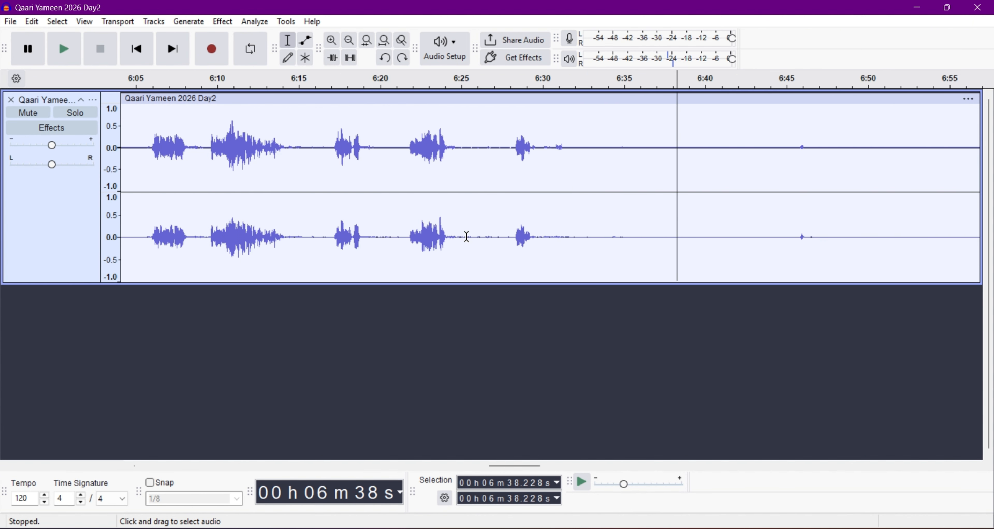
scroll(466, 236, left, 5)
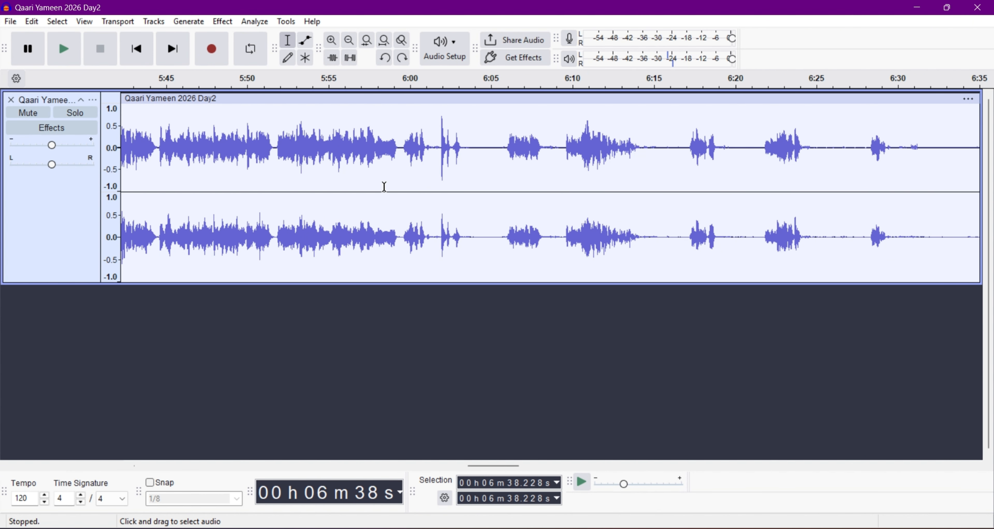
scroll(360, 168, up, 1)
scroll(359, 169, down, 1)
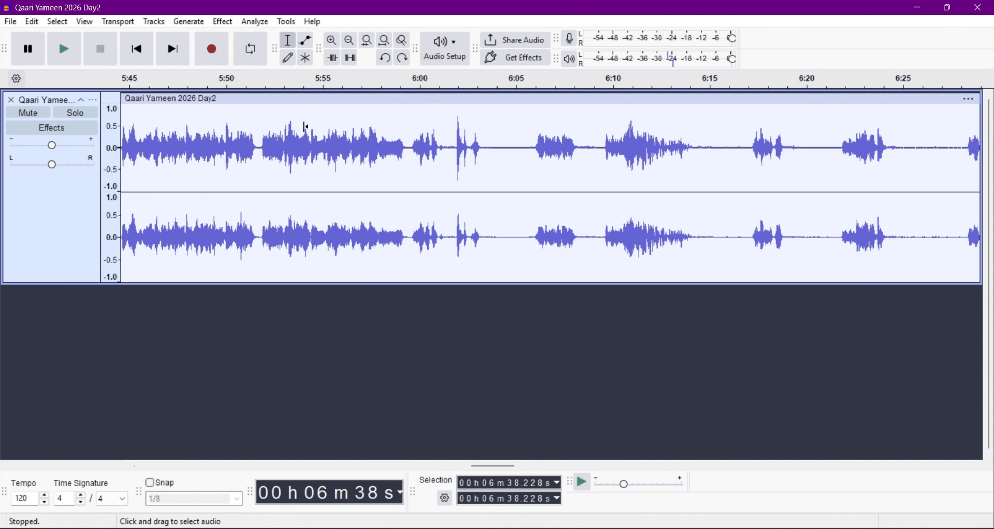
scroll(303, 127, down, 1)
scroll(302, 127, left, 20)
scroll(303, 127, down, 1)
scroll(302, 127, left, 10)
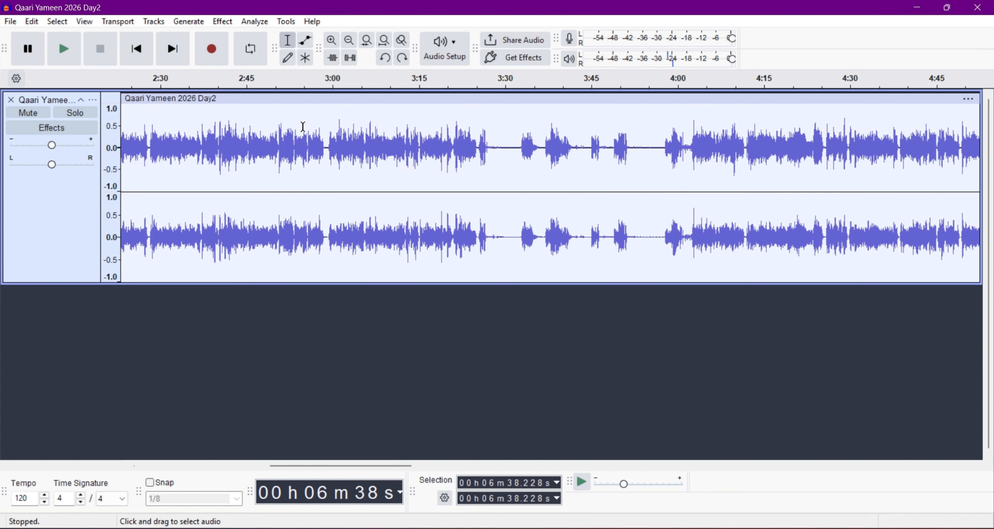
scroll(303, 126, down, 3)
scroll(303, 127, down, 1)
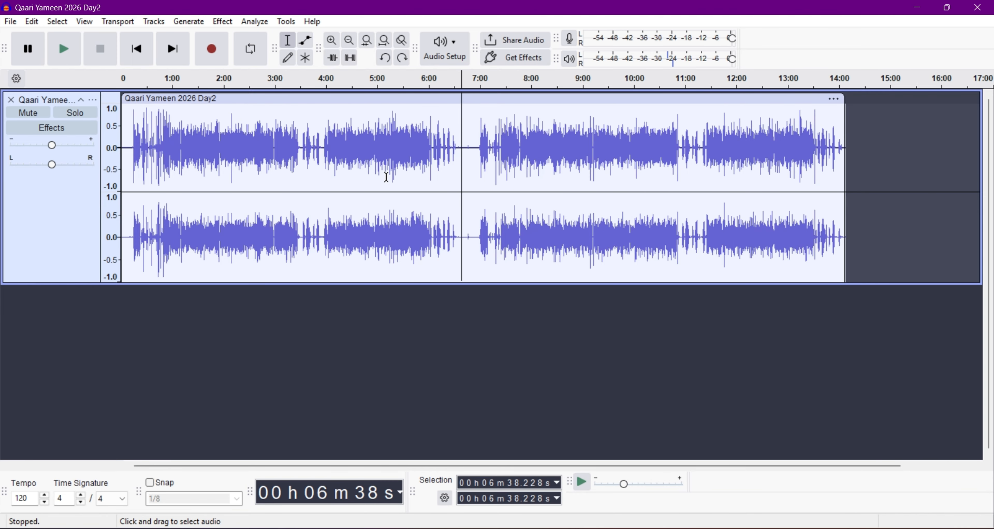
click(387, 177)
click(211, 154)
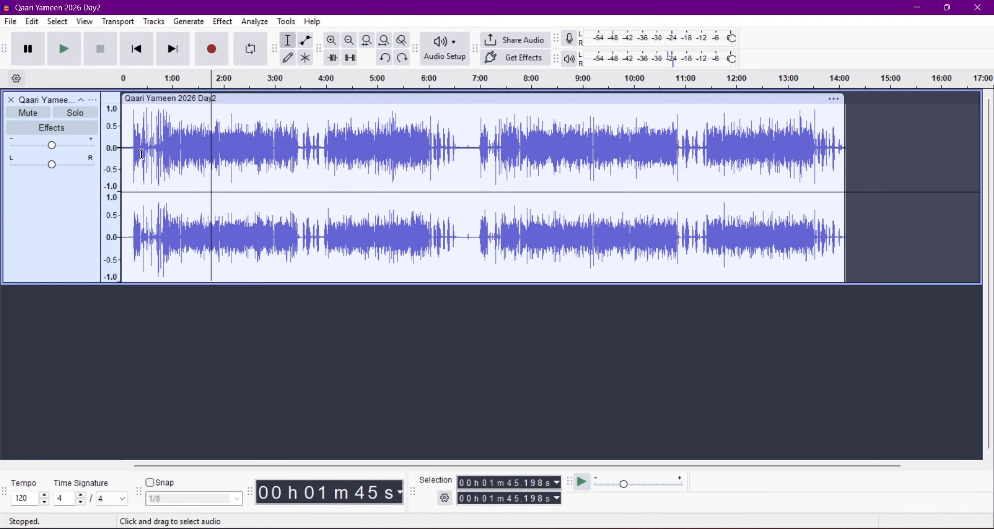
drag(141, 158, 850, 170)
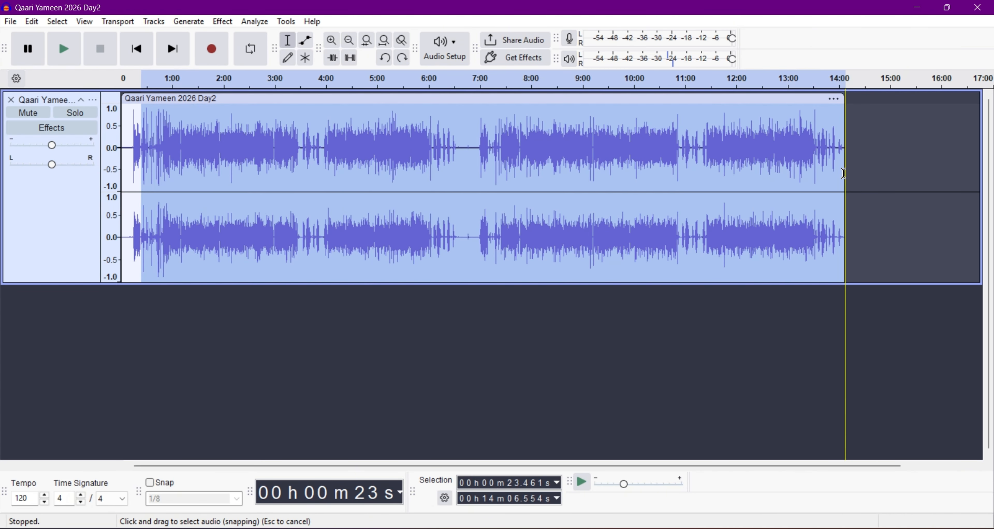
click(215, 228)
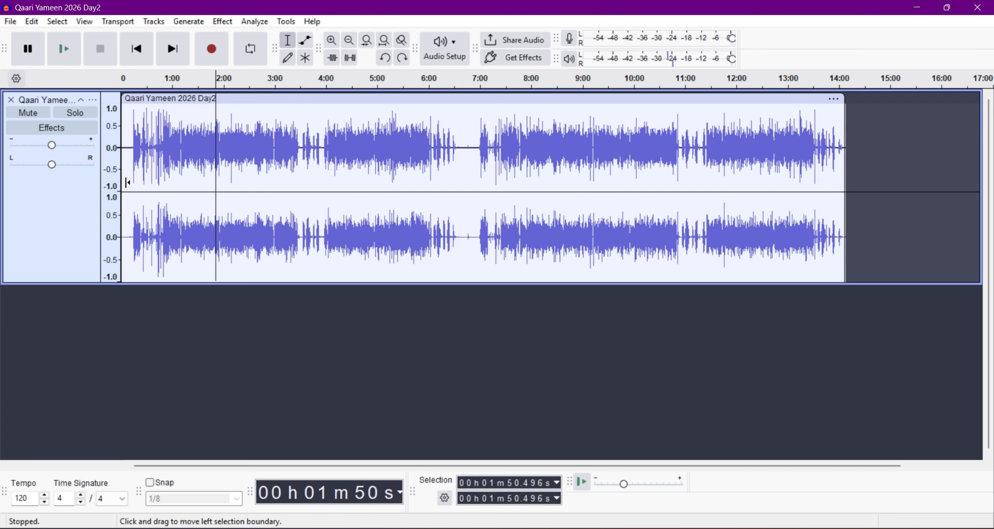
Try boosting the volume of the whole track with Amplify, with clipping allowed
key(ctrl+a)
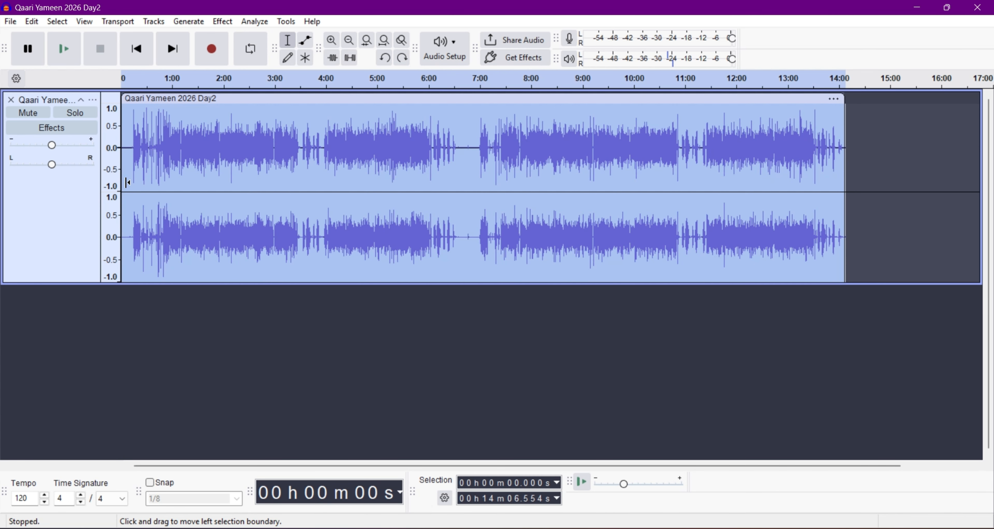
click(232, 27)
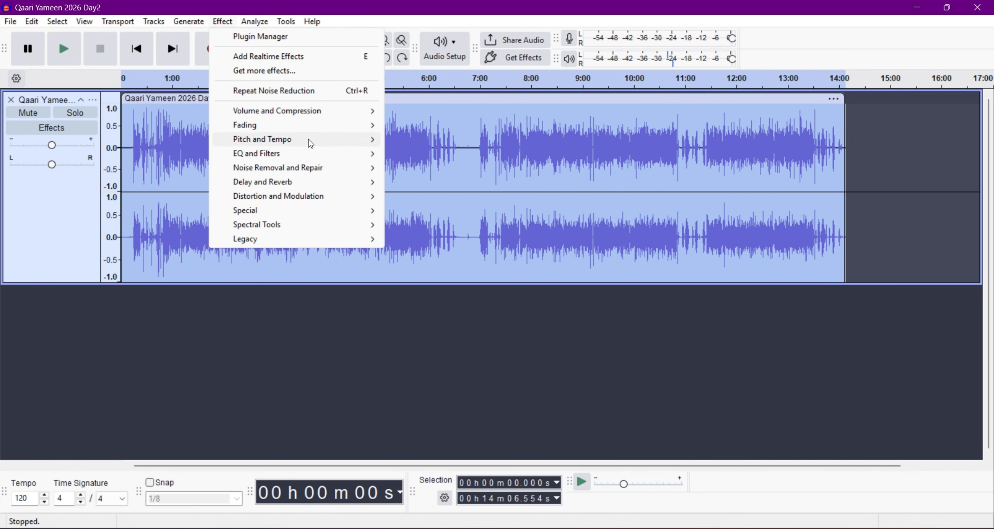
mouse_move(304, 118)
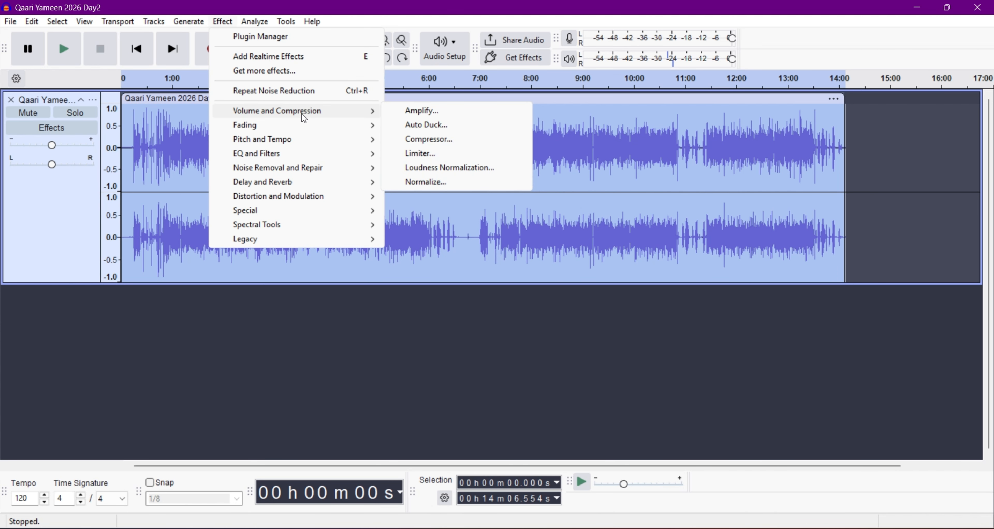
click(393, 112)
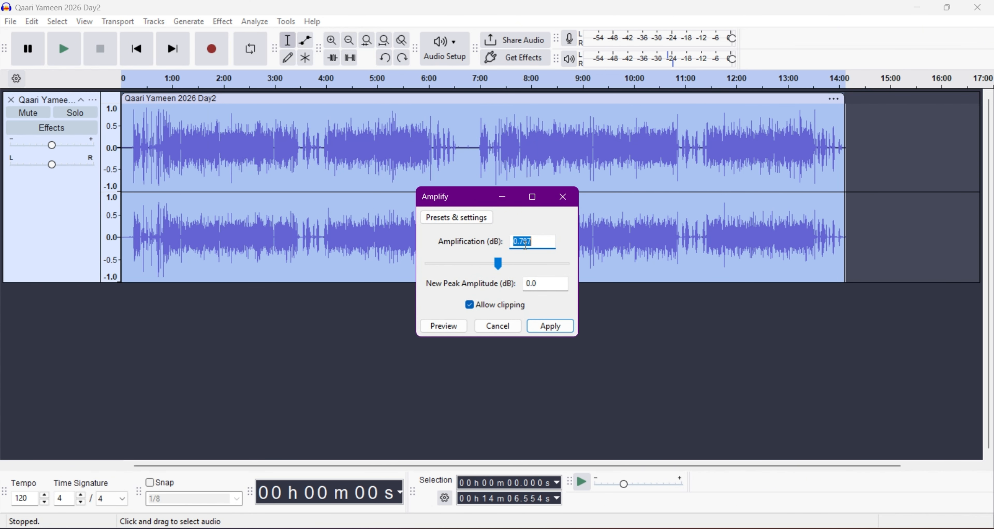
drag(499, 263, 485, 266)
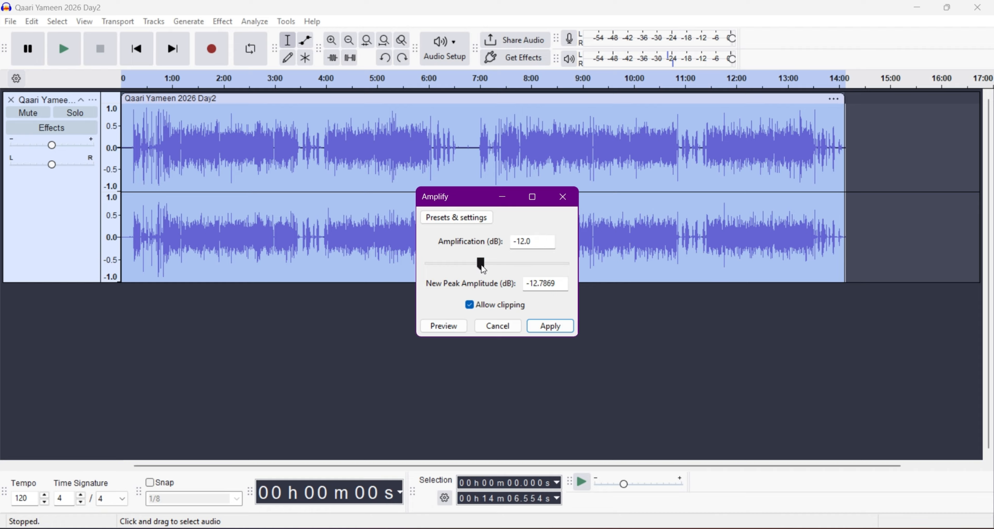
drag(483, 269, 510, 265)
click(562, 332)
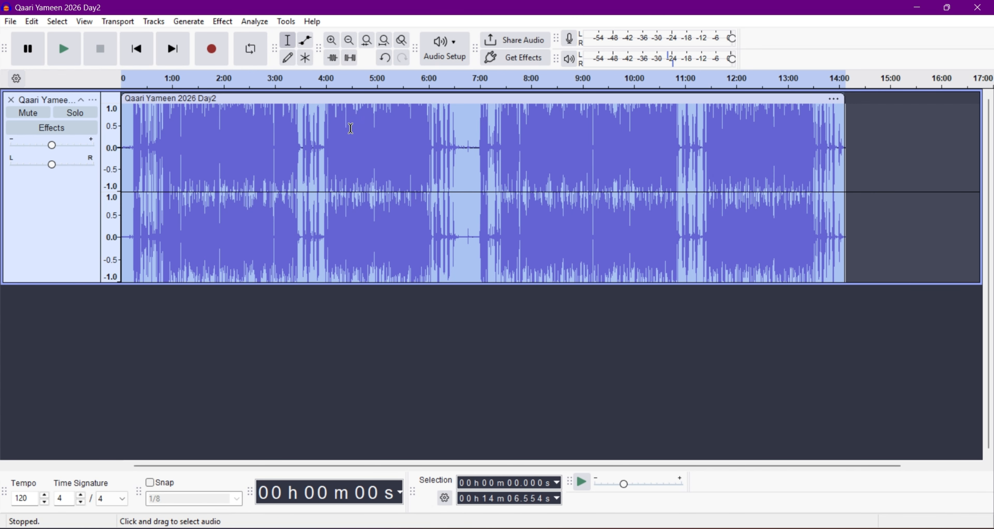
Undo the amplification after undoing and redoing it repeatedly to compare the original and boosted waveforms
click(351, 163)
key(ctrl+z)
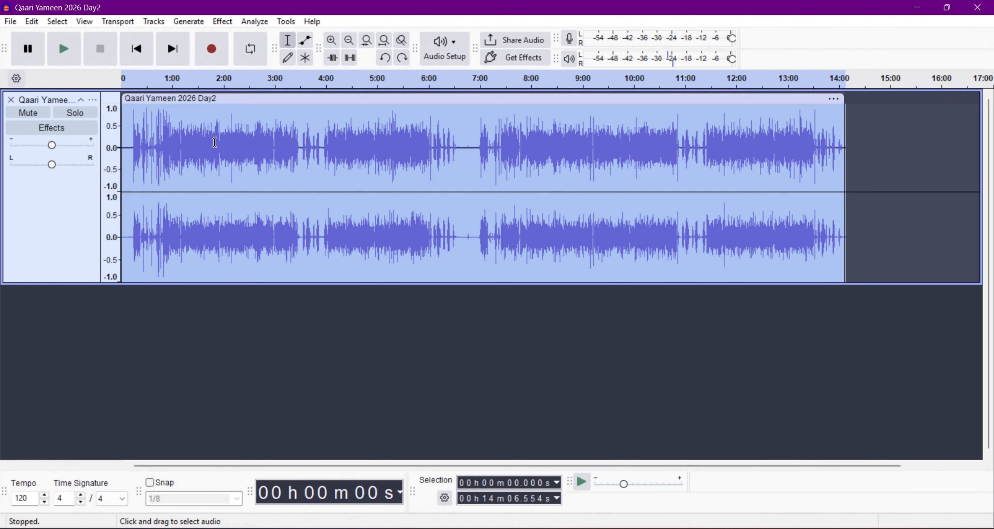
click(283, 156)
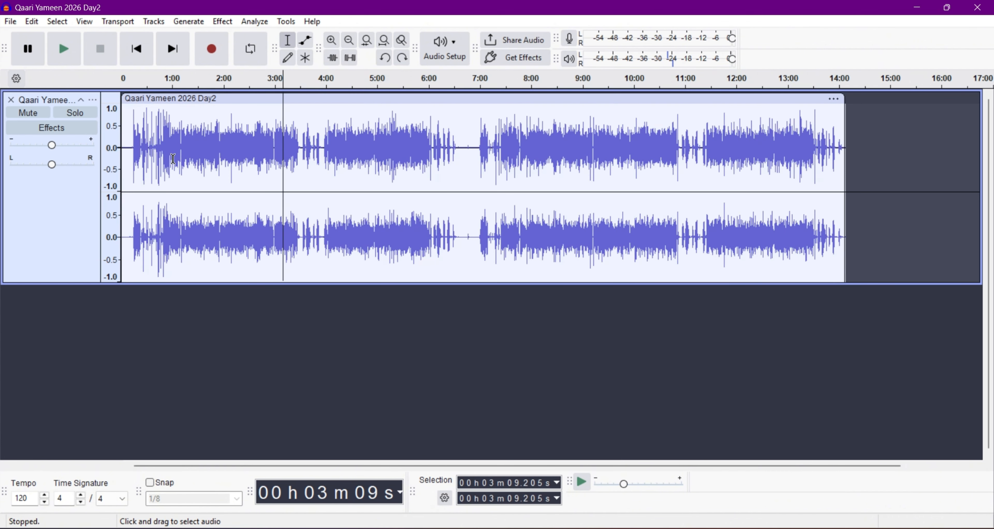
key(ctrl+y)
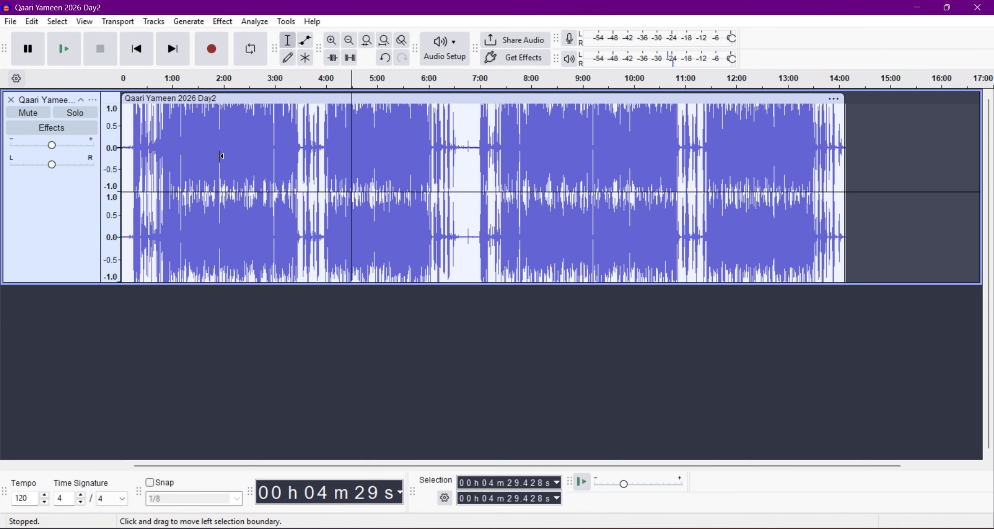
key(ctrl+z)
key(ctrl+y)
key(ctrl+z)
key(ctrl+y)
key(ctrl+z)
key(ctrl+y)
key(ctrl+z)
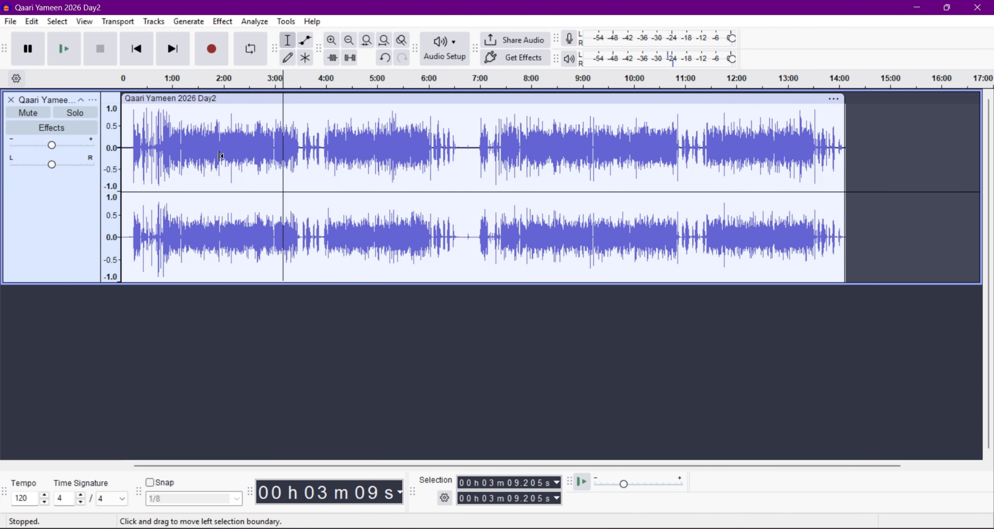
key(ctrl+y)
key(ctrl+z)
key(ctrl+y)
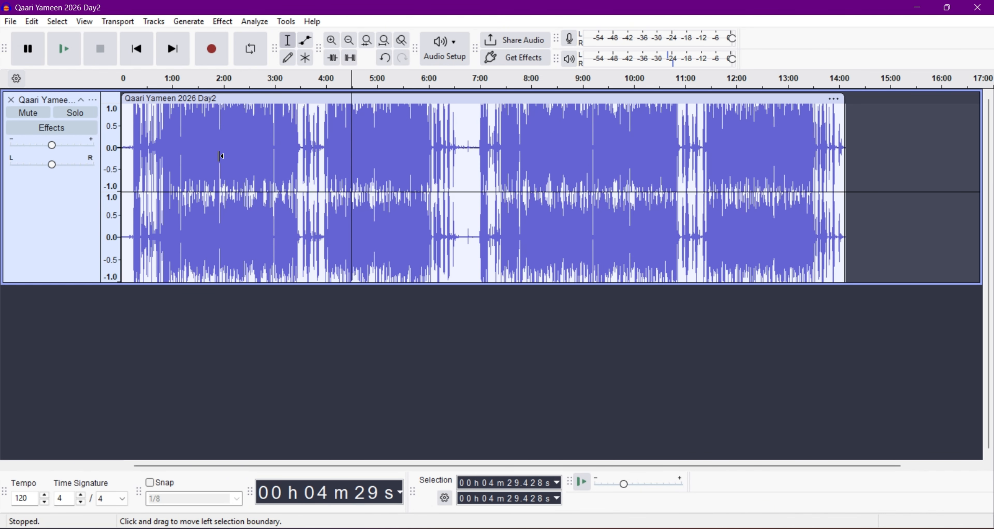
key(ctrl+z)
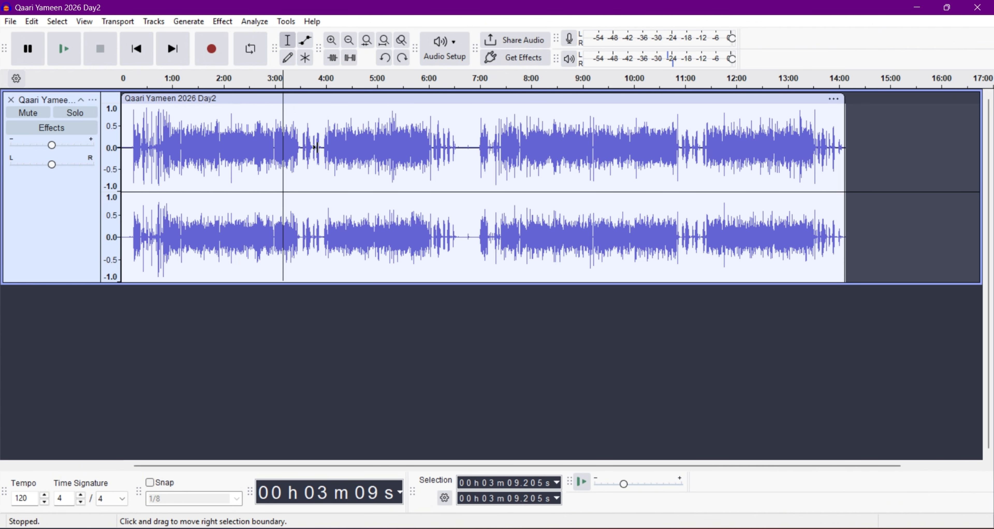
Try applying Reverb to the whole track with the Room Size set to 45%
key(ctrl+a)
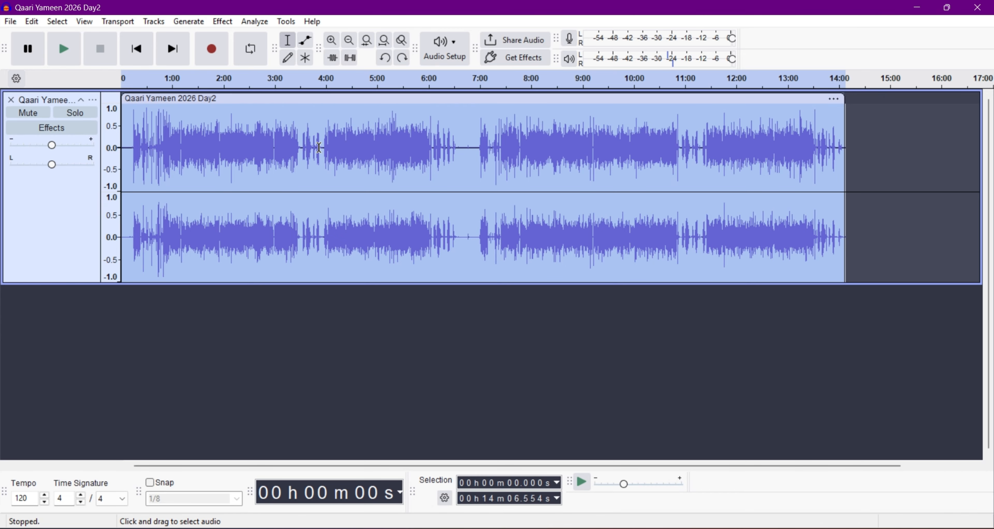
click(230, 22)
mouse_move(244, 23)
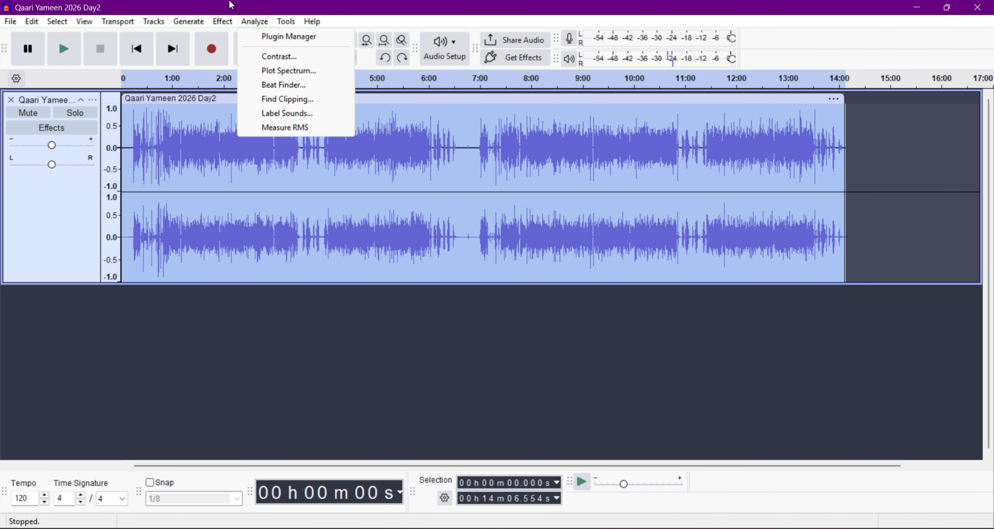
mouse_move(295, 183)
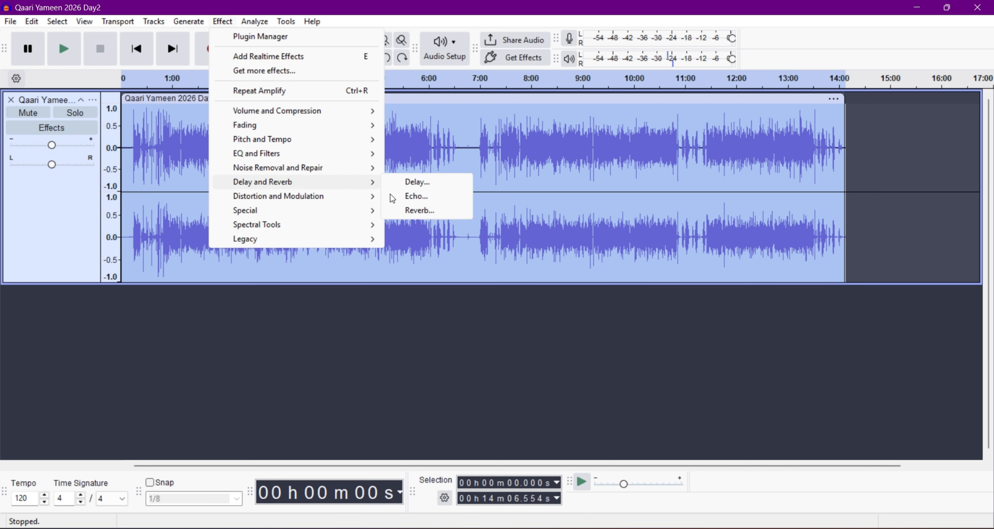
click(423, 210)
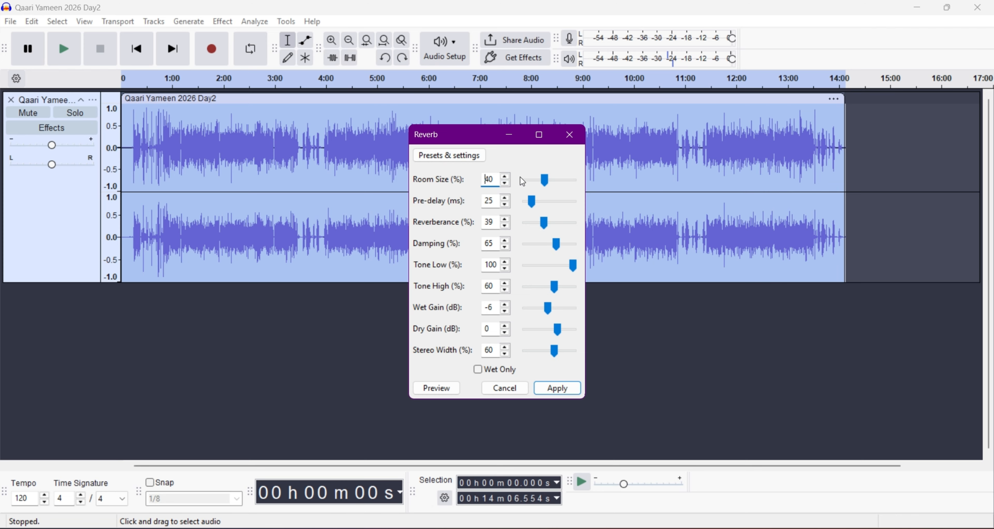
click(548, 184)
drag(547, 180, 547, 180)
click(550, 388)
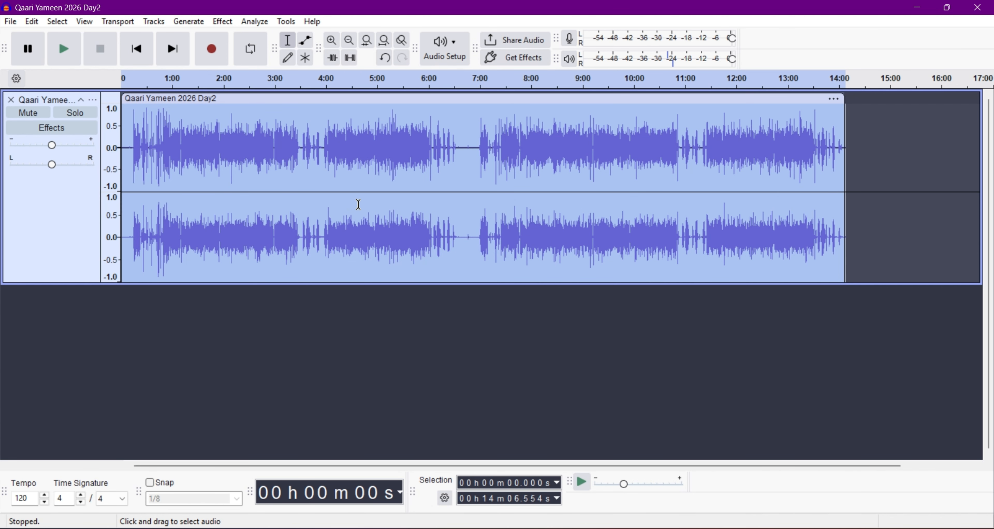
Select the passage from about 4:00.5 to 5:59.9 and compare its waveform with and without the reverb
scroll(358, 204, up, 2)
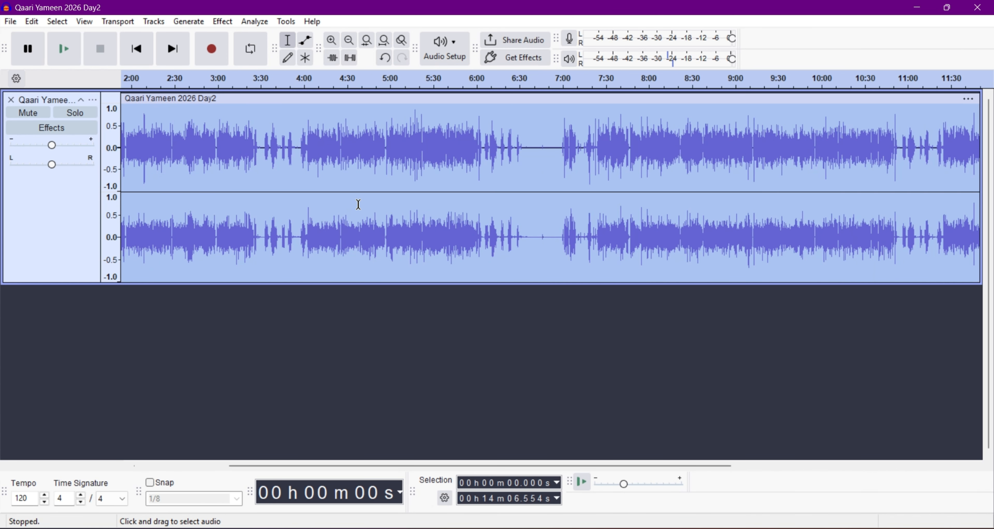
click(272, 172)
drag(283, 171, 524, 176)
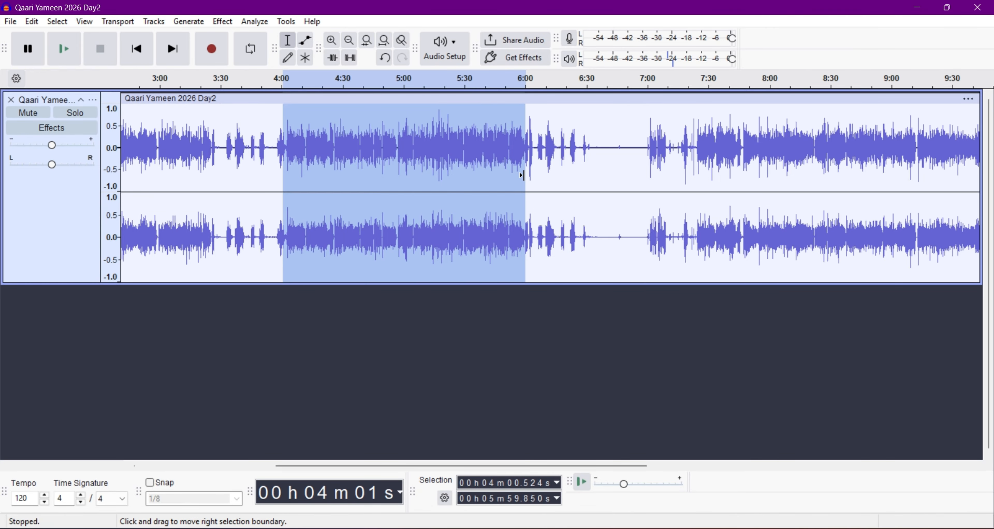
key(ctrl+z)
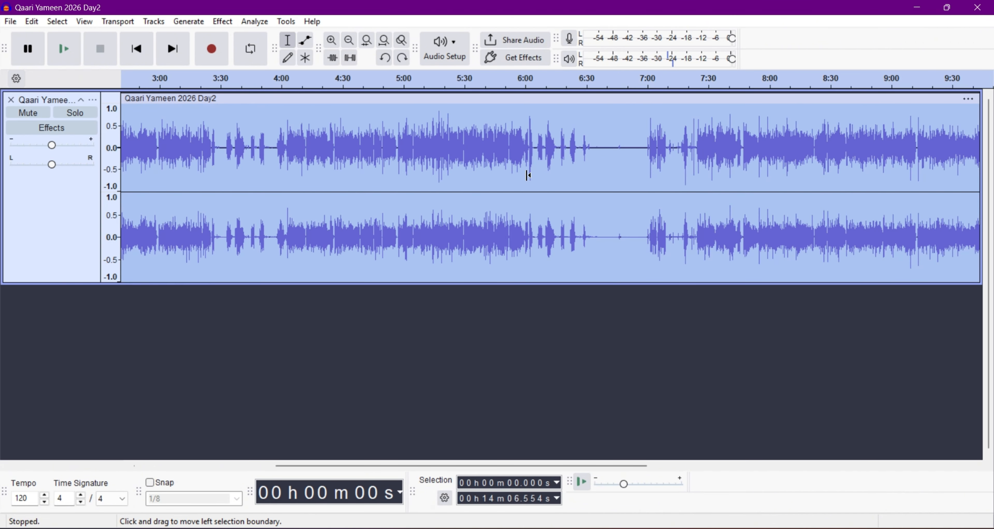
key(ctrl+y)
key(ctrl+z)
key(ctrl+y)
key(ctrl+z)
key(ctrl+y)
Compare the waveform around 5:04 to 5:11 with and without the reverb, and undo the Reverb effect
scroll(355, 130, up, 1)
scroll(356, 130, up, 1)
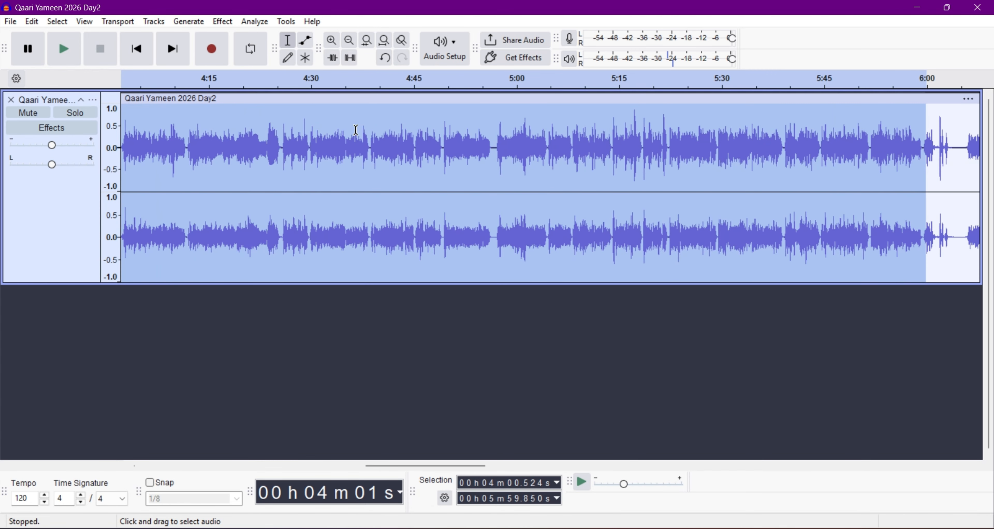
scroll(624, 160, up, 1)
drag(576, 179, 493, 192)
key(ctrl+z)
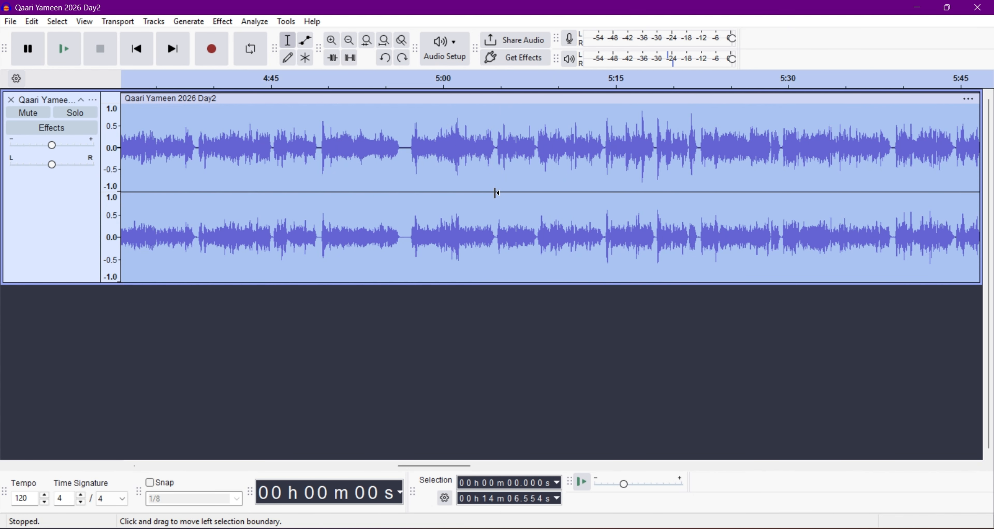
key(ctrl+y)
key(ctrl+z)
key(ctrl+y)
key(ctrl+z)
key(ctrl+y)
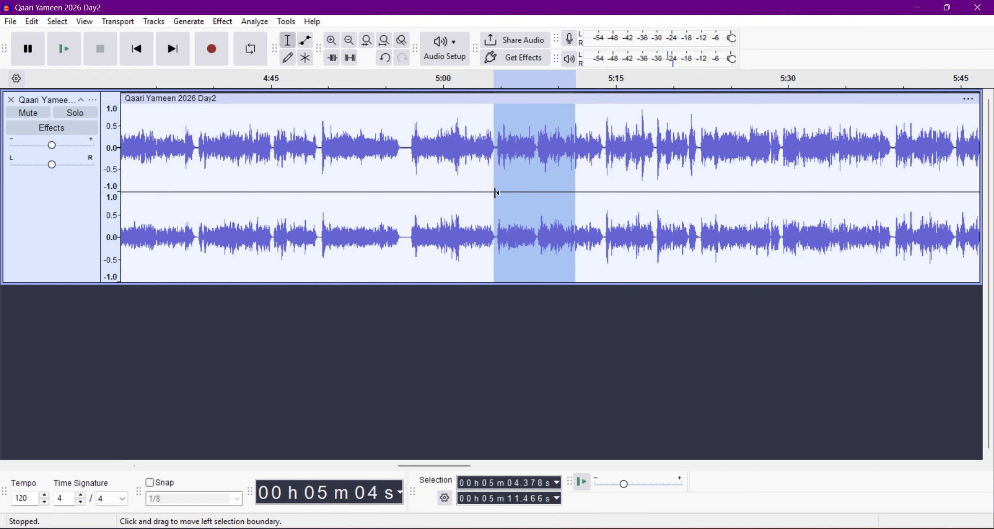
key(ctrl+z)
key(ctrl+y)
key(ctrl+z)
scroll(494, 193, down, 4)
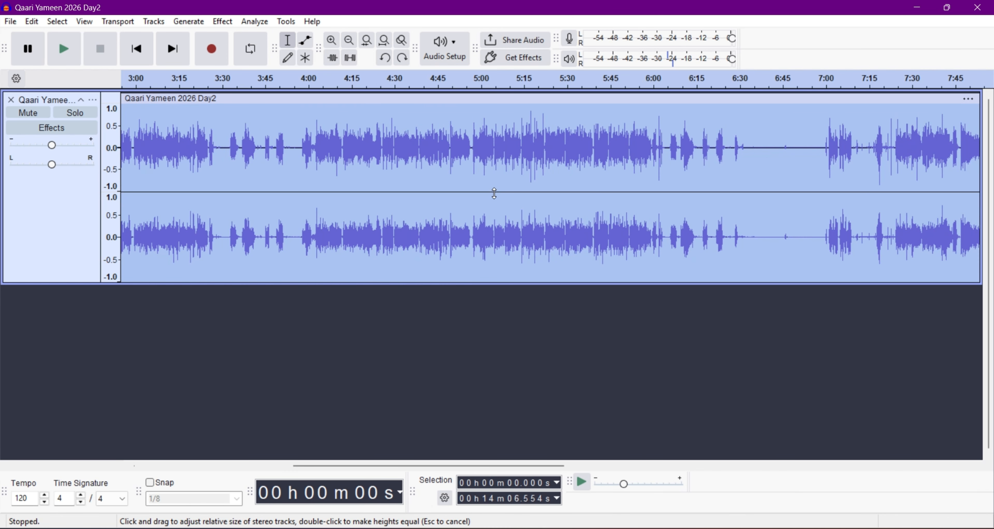
click(475, 169)
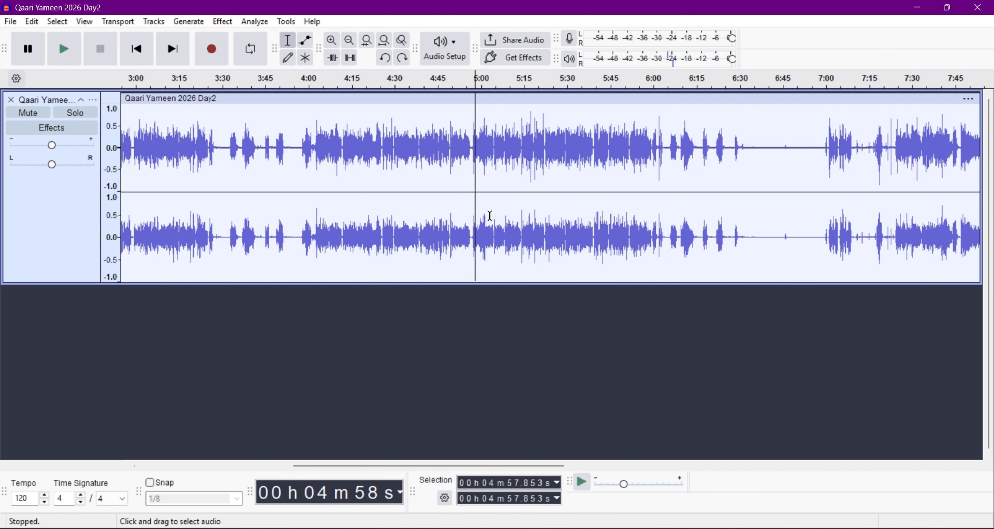
scroll(490, 215, down, 2)
scroll(489, 215, down, 3)
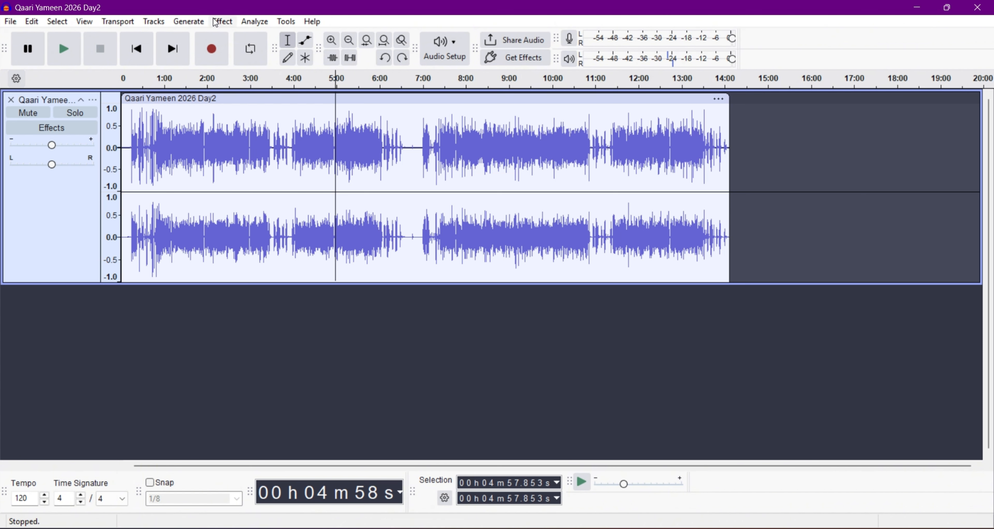
scroll(261, 172, up, 2)
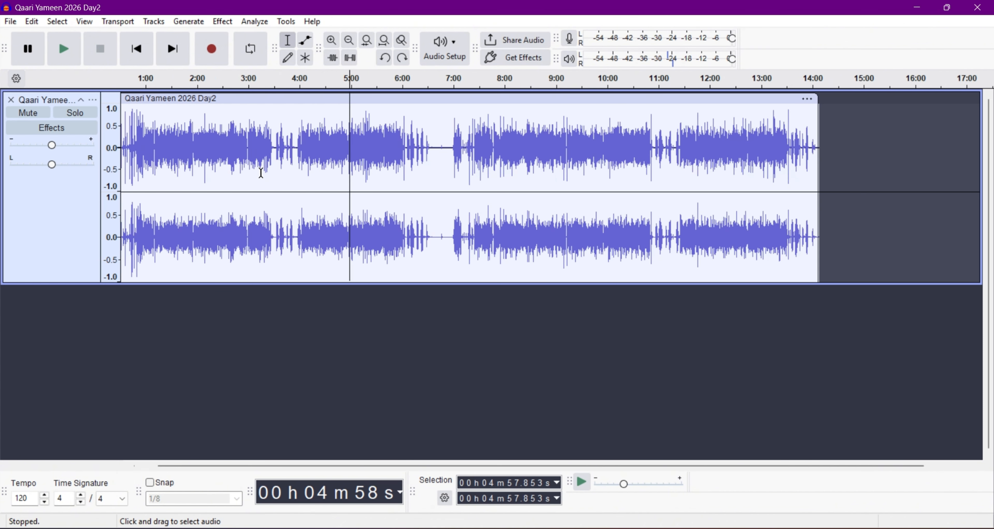
click(261, 172)
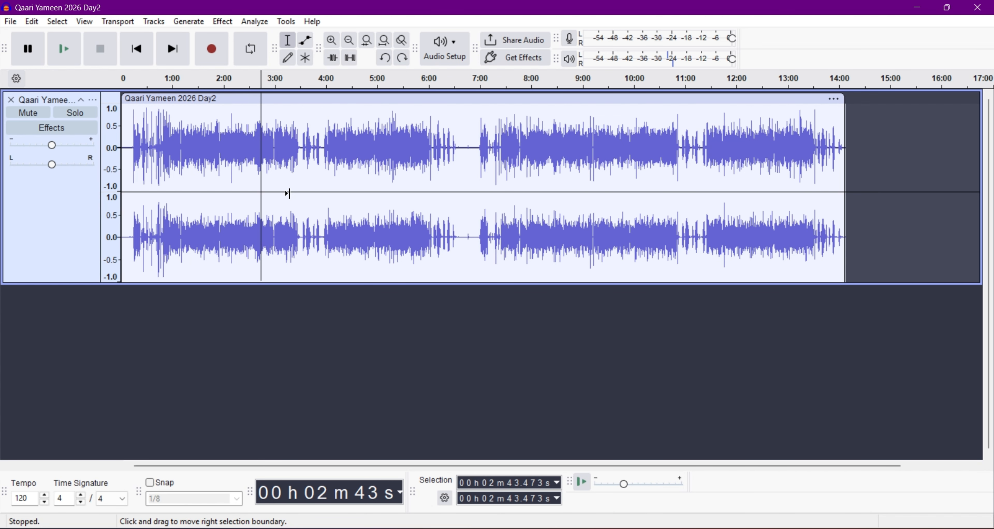
key(ctrl+a)
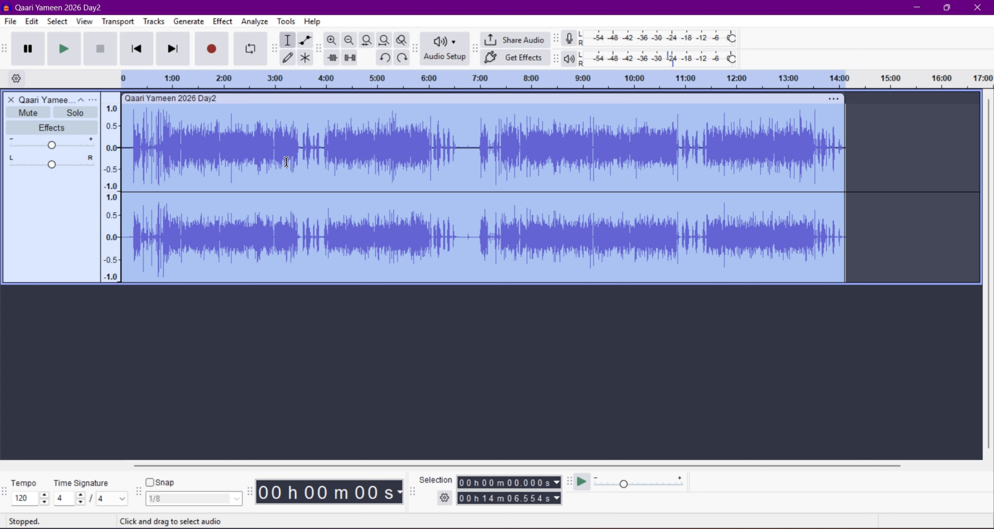
click(337, 160)
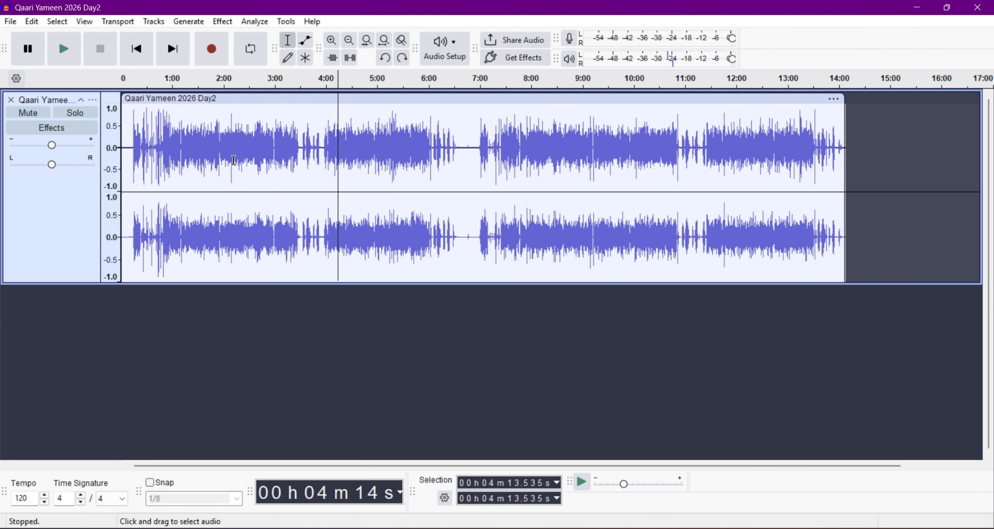
Try applying Echo to the whole track with a delay time of 0.15 seconds and a decay factor of 0.25
key(ctrl+a)
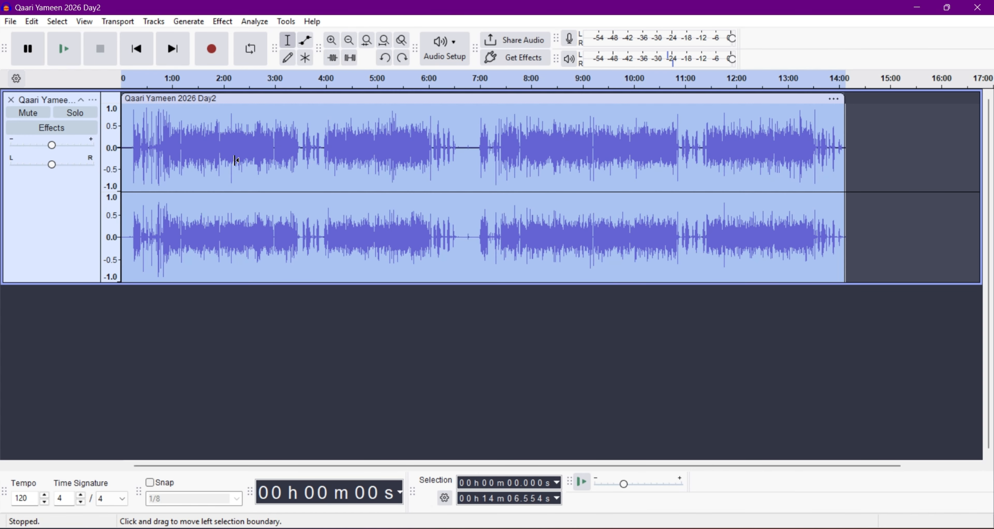
click(227, 25)
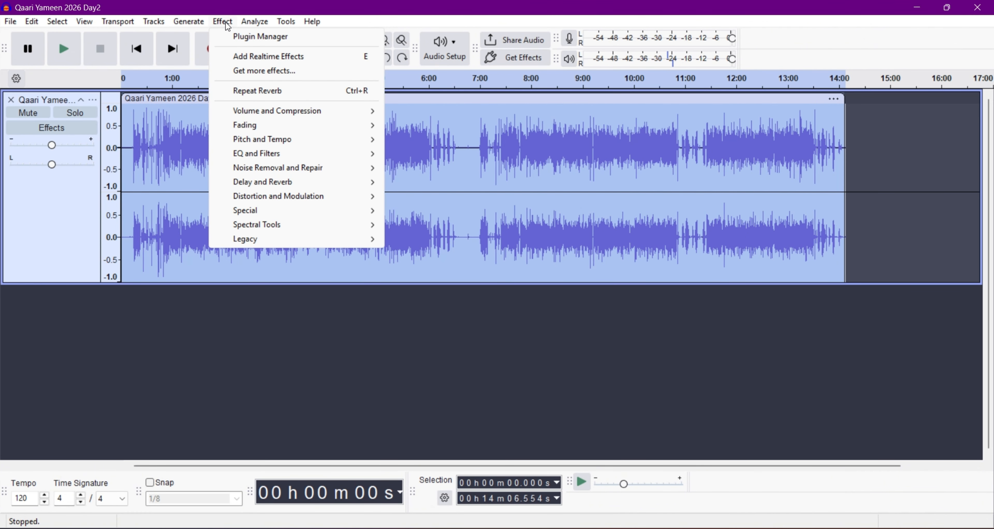
mouse_move(303, 182)
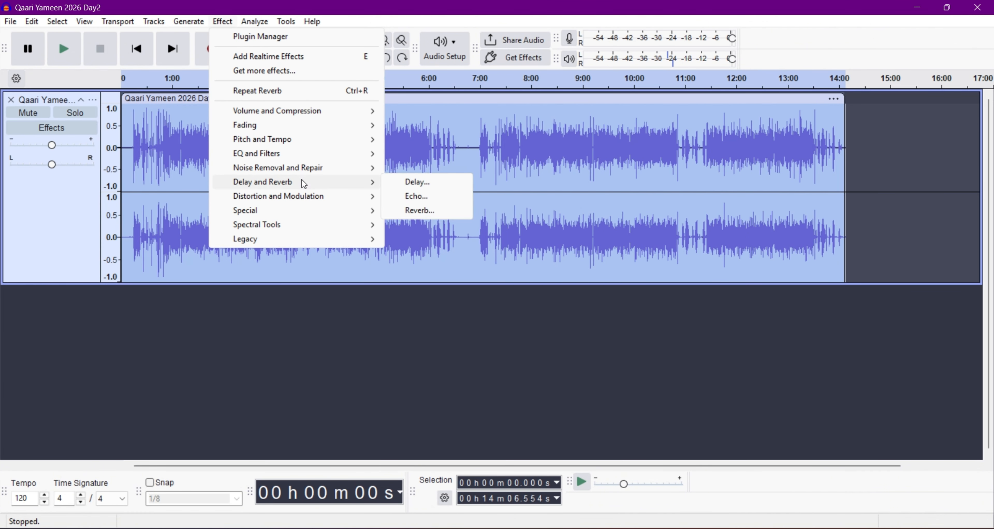
click(416, 197)
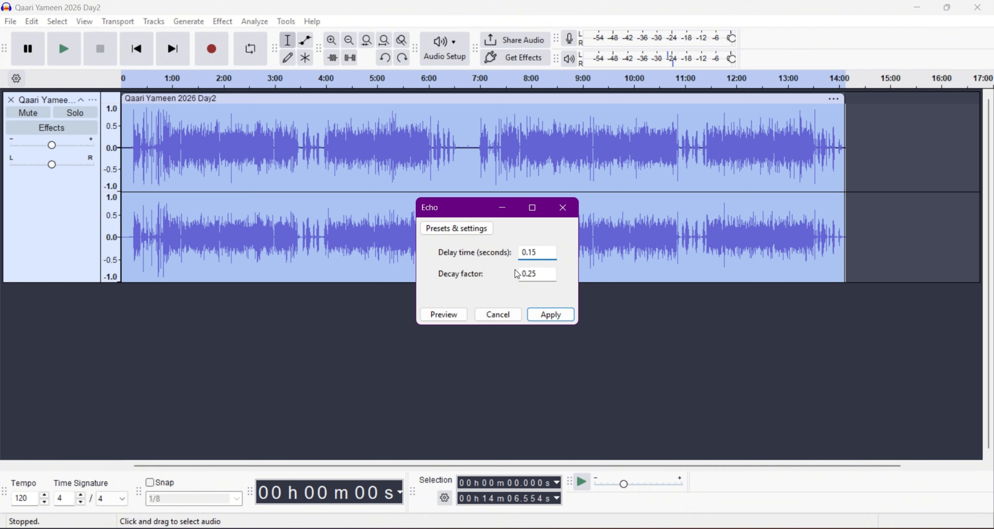
click(541, 275)
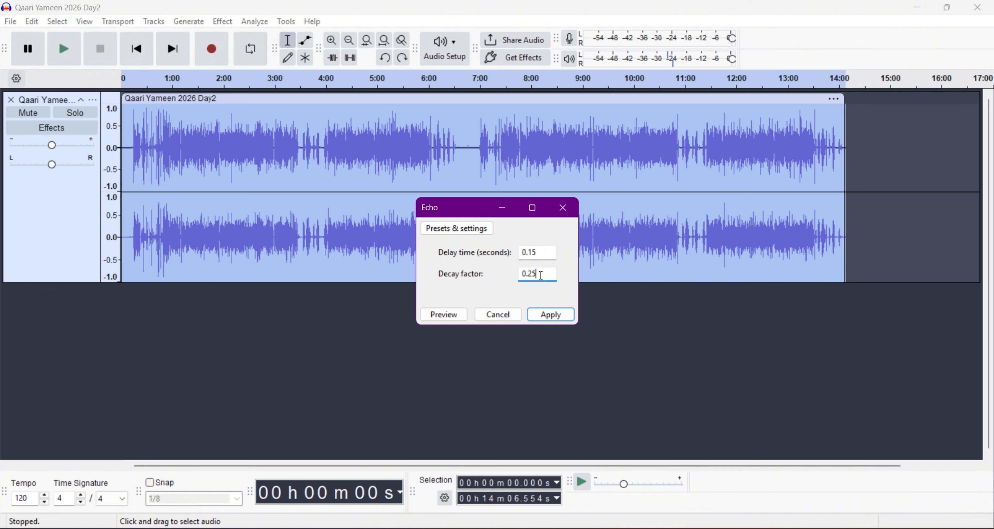
click(544, 253)
double_click(544, 253)
click(544, 273)
drag(545, 273, 522, 274)
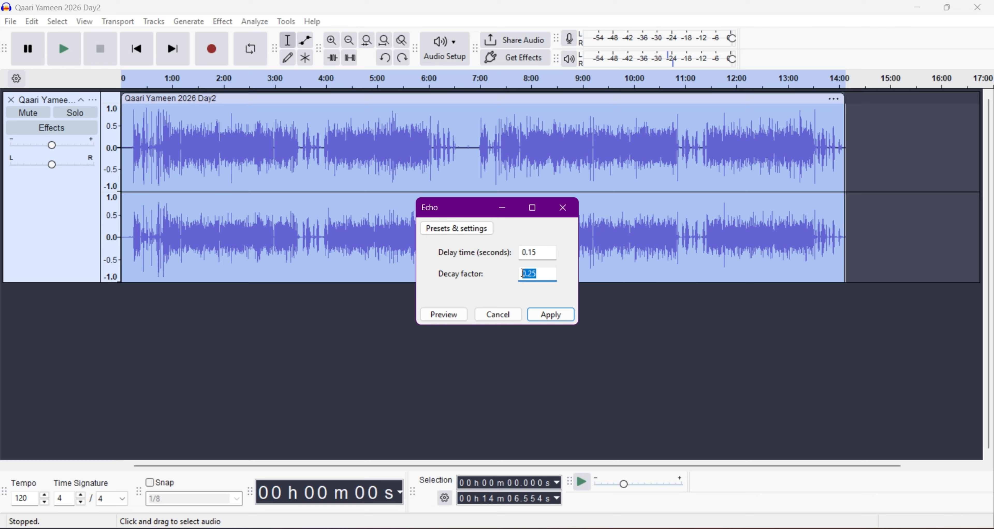
click(542, 275)
drag(542, 275, 534, 274)
click(539, 275)
key(shift+Tab)
drag(538, 252, 529, 250)
click(541, 251)
drag(539, 251, 529, 252)
click(542, 253)
click(542, 275)
drag(536, 273, 529, 273)
click(542, 274)
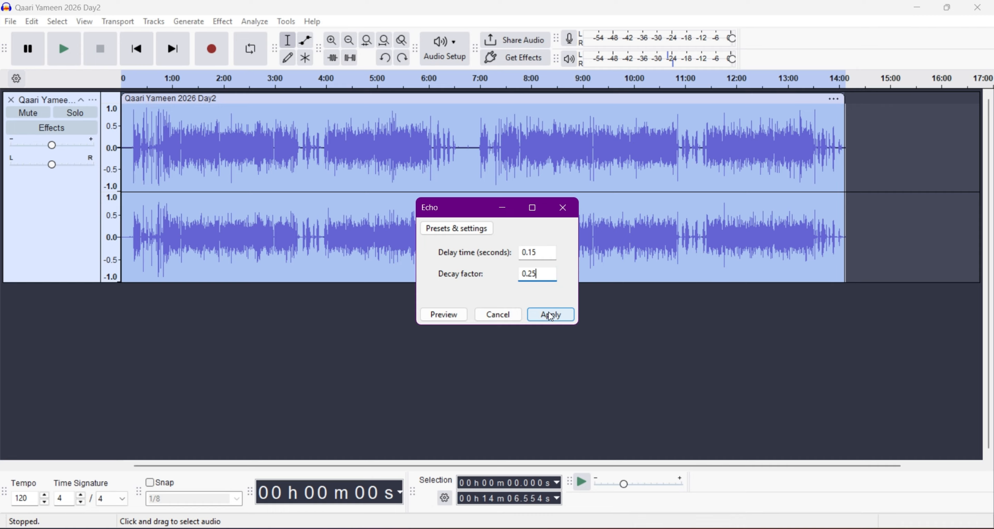
click(559, 320)
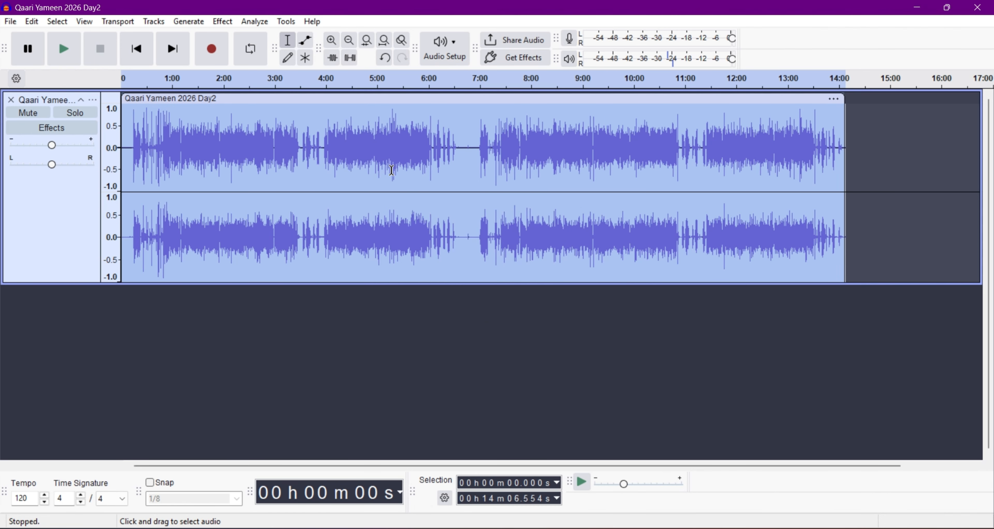
Try Echo on the whole track with the delay time set to 0.25 seconds and the decay factor set to 0.35
click(347, 163)
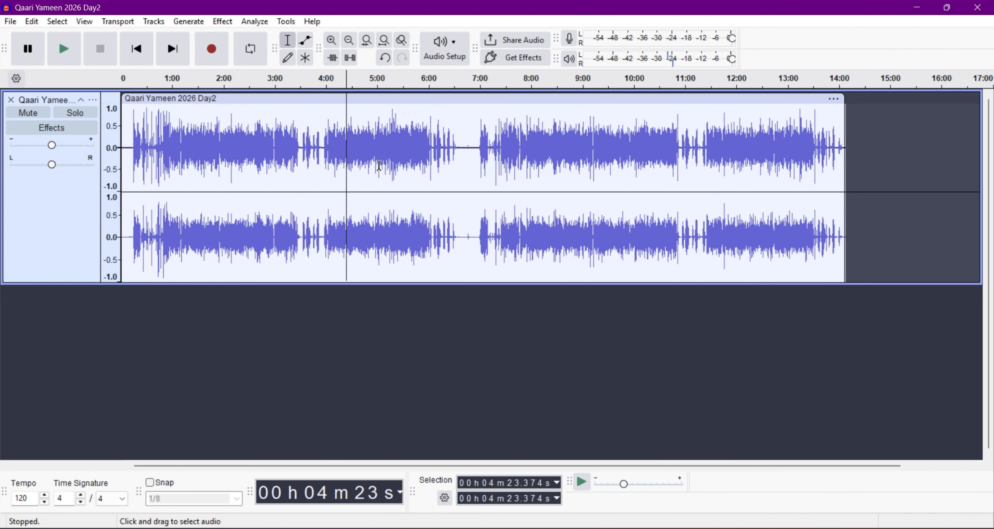
key(ctrl+a)
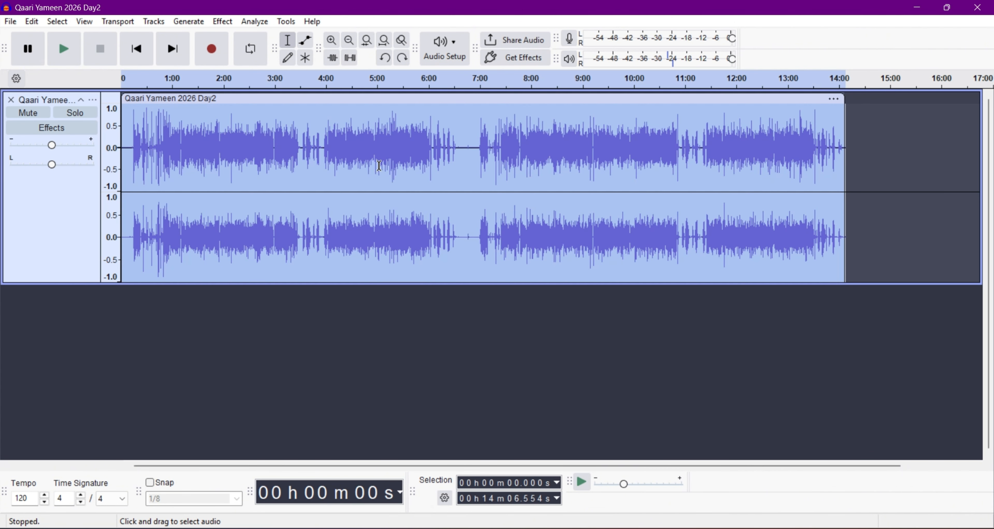
click(222, 22)
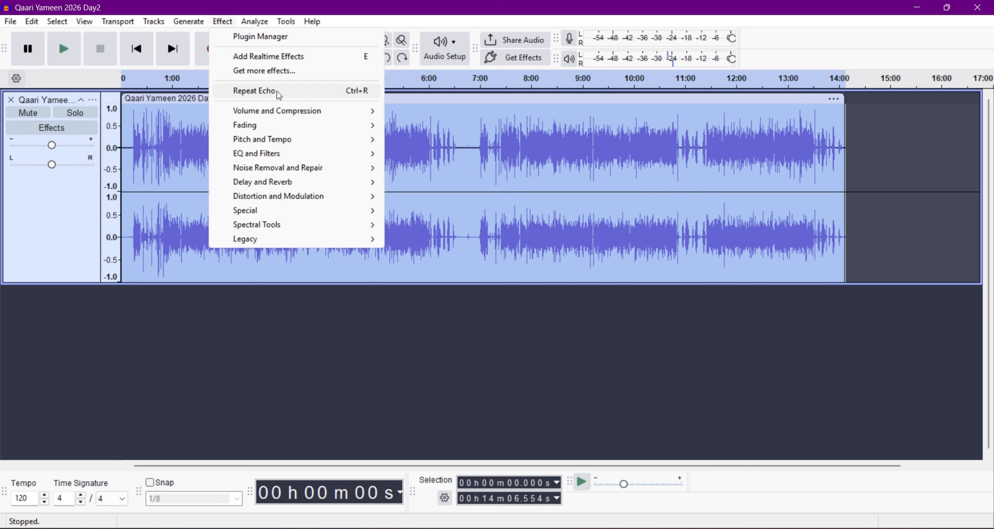
mouse_move(321, 172)
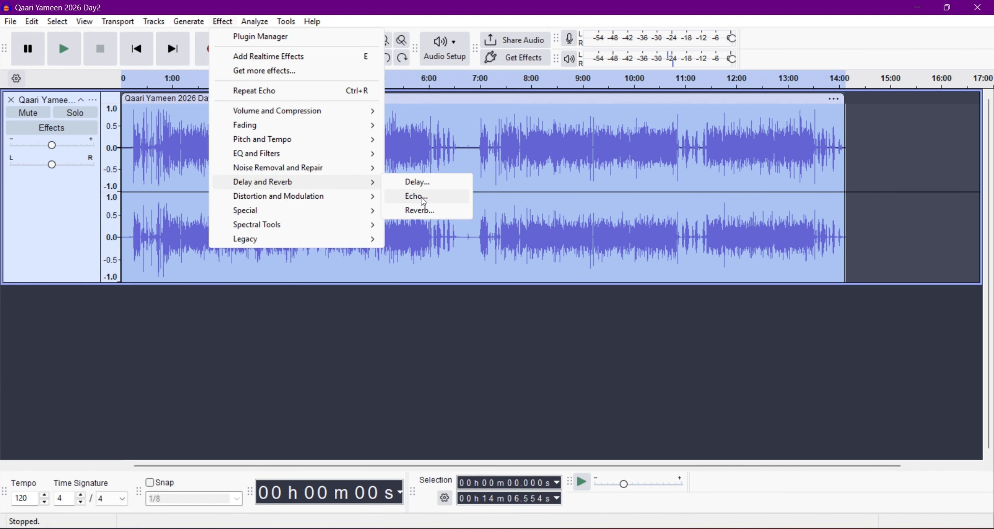
click(417, 196)
click(540, 251)
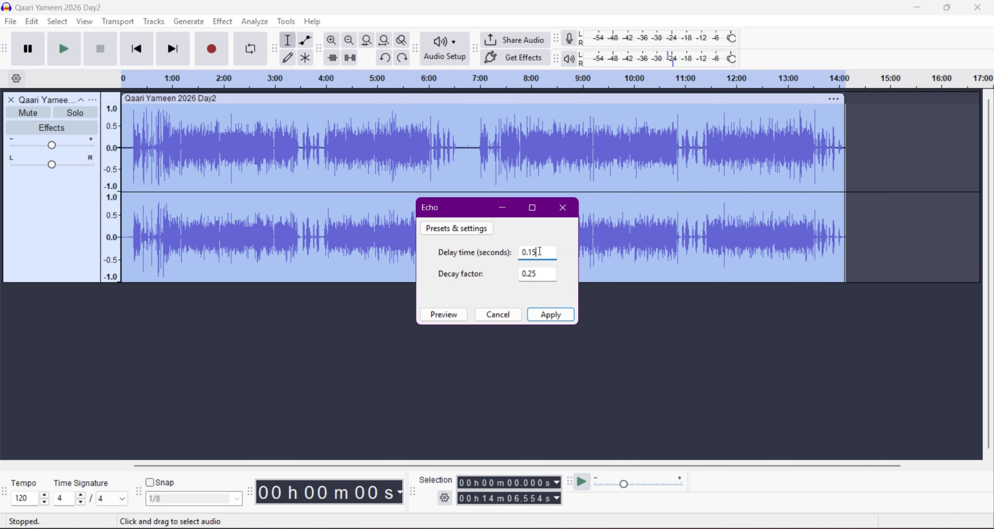
click(533, 253)
key(BackSpace)
text(2)
click(547, 270)
key(BackSpace)
text(3)
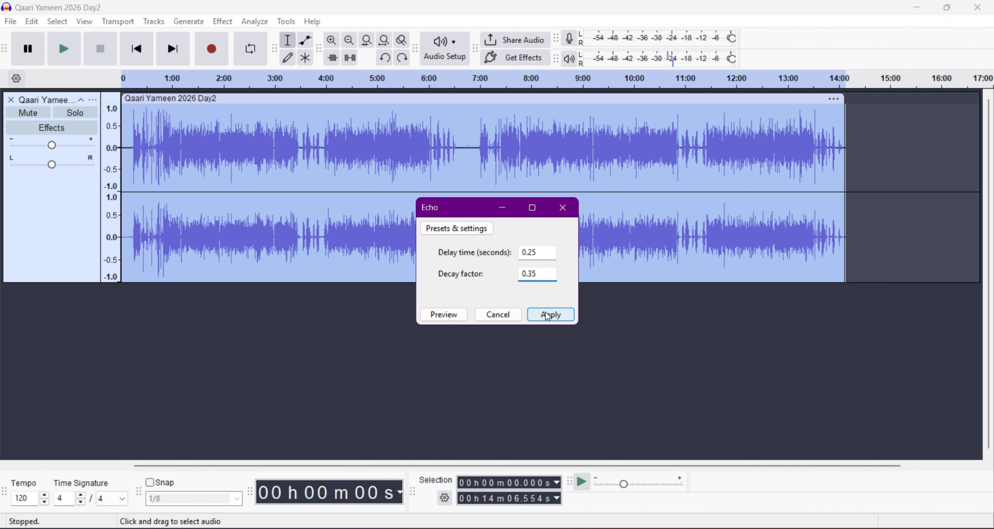
click(553, 320)
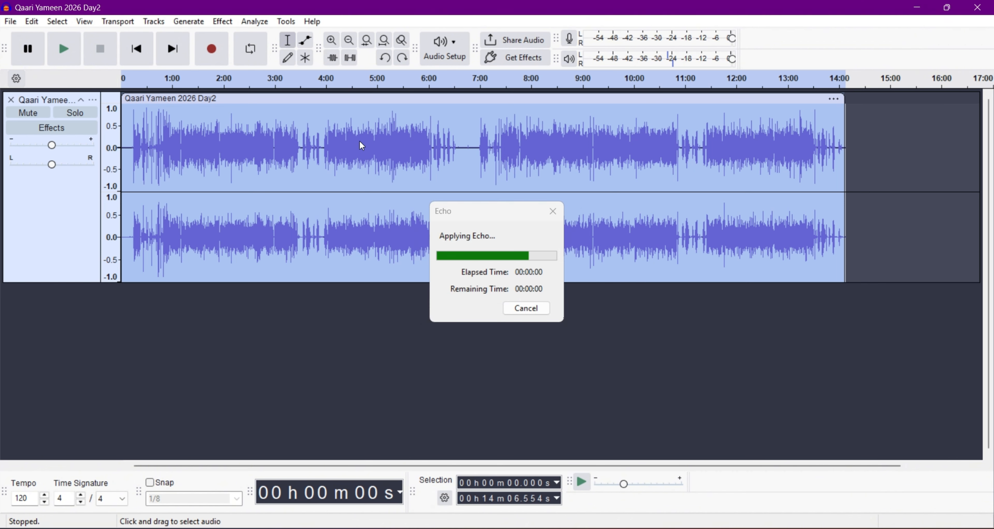
Listen to the echoed track from about 4:18 and from about 5:24
click(376, 163)
scroll(357, 163, up, 2)
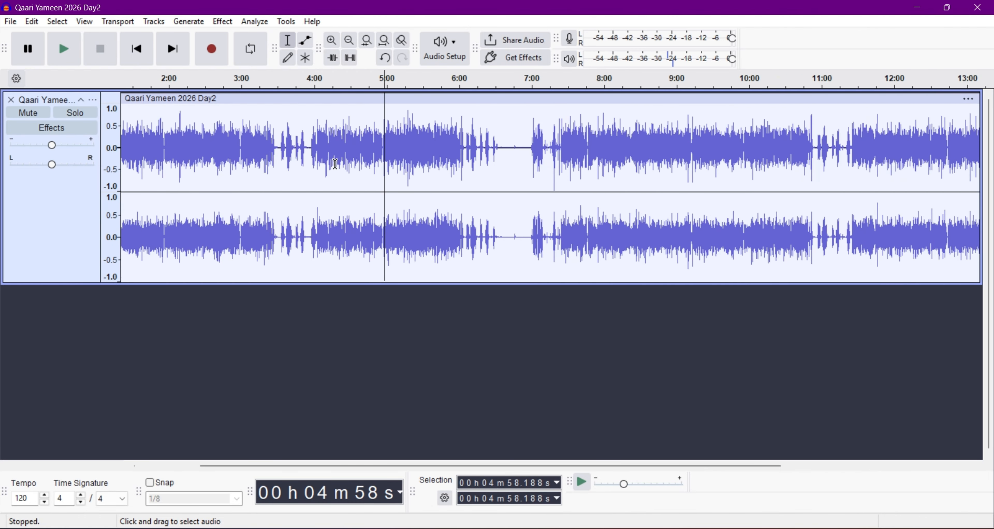
click(336, 174)
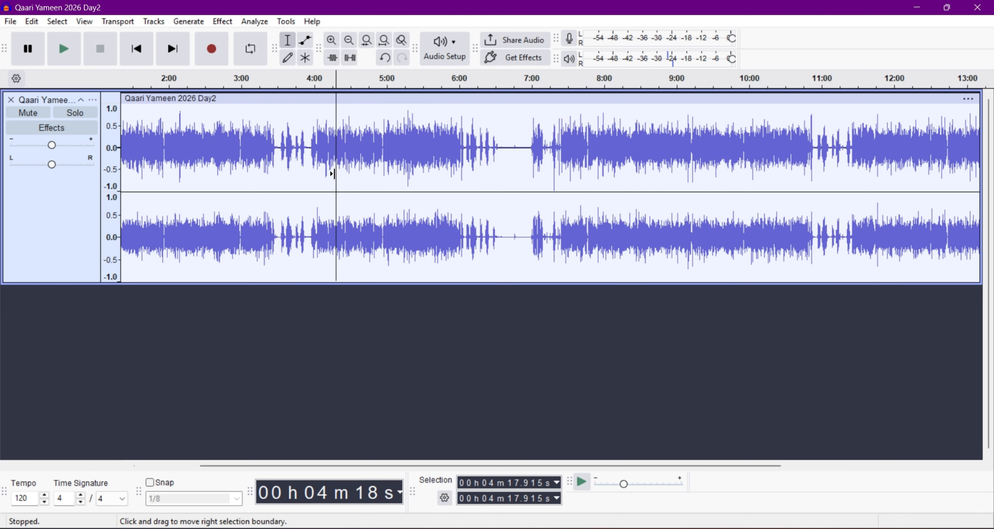
key(space)
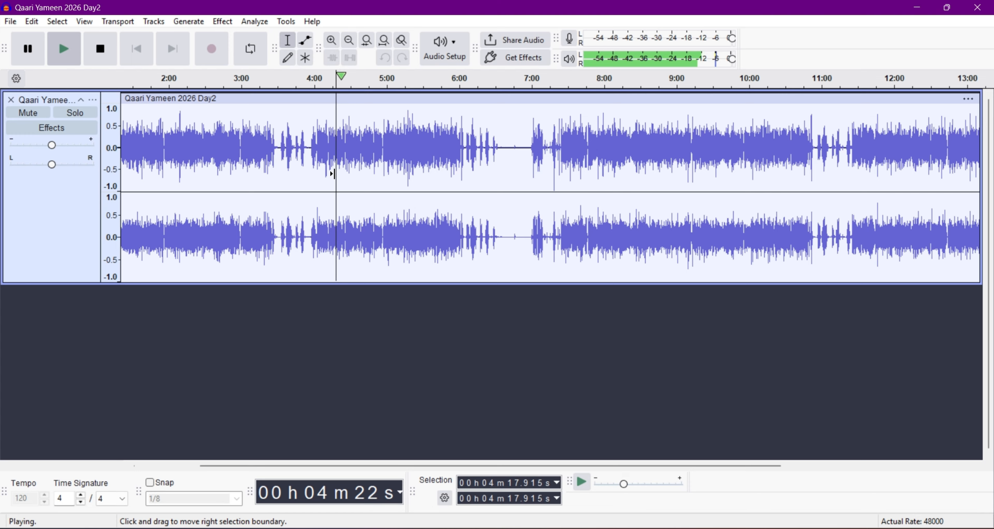
key(space)
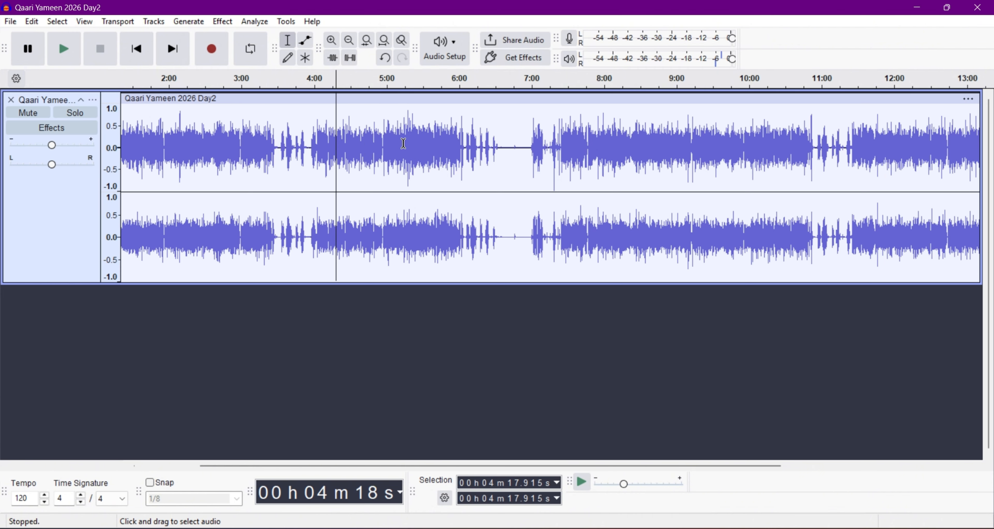
click(416, 153)
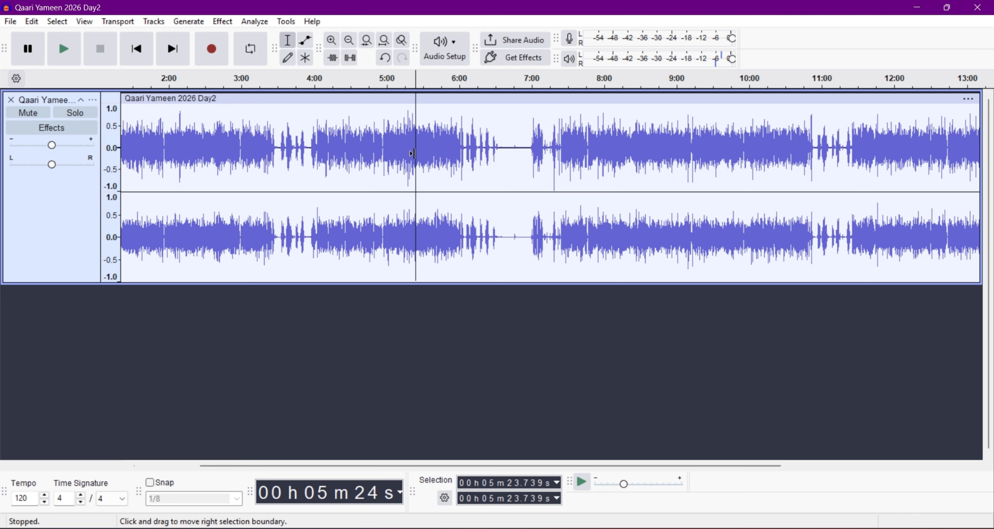
key(space)
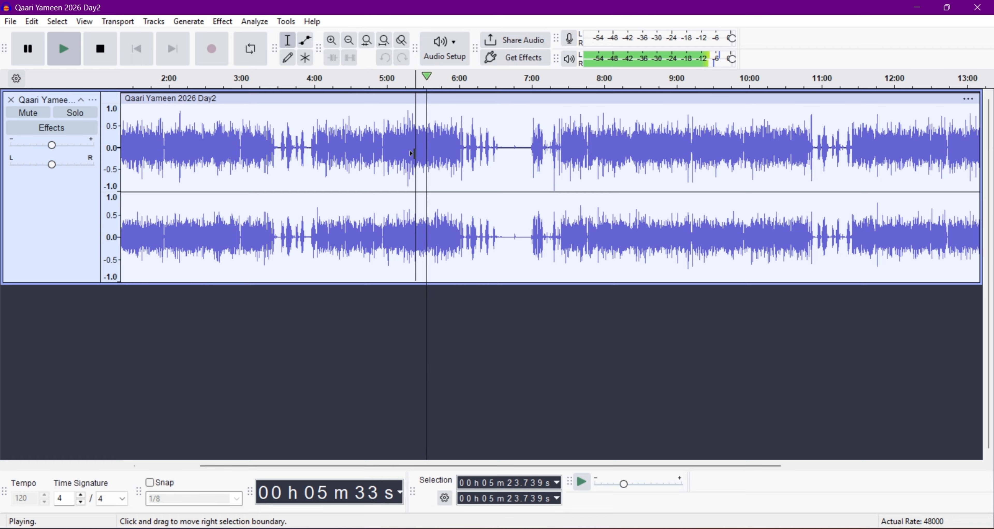
key(space)
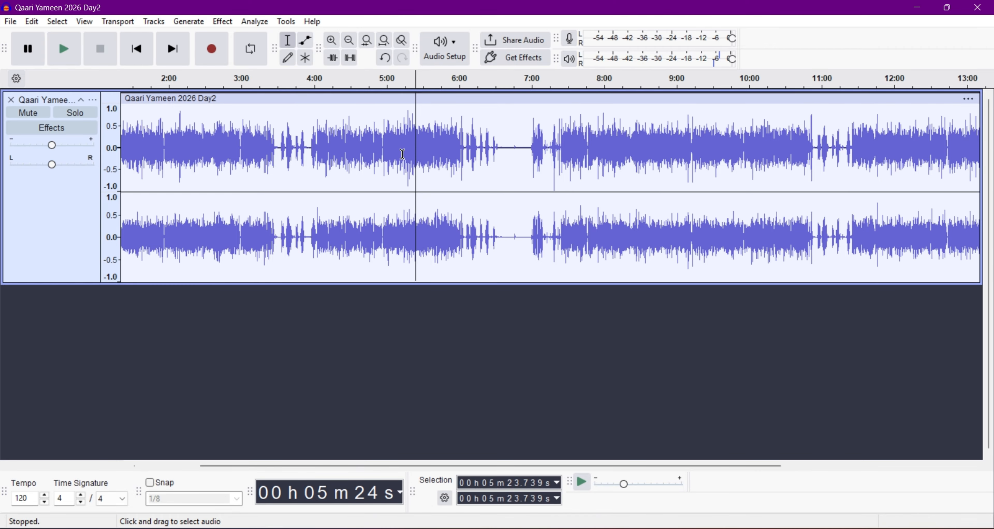
Listen to the echo on short passages starting at about 5:13, 4:54 and 4:50
click(402, 154)
key(space)
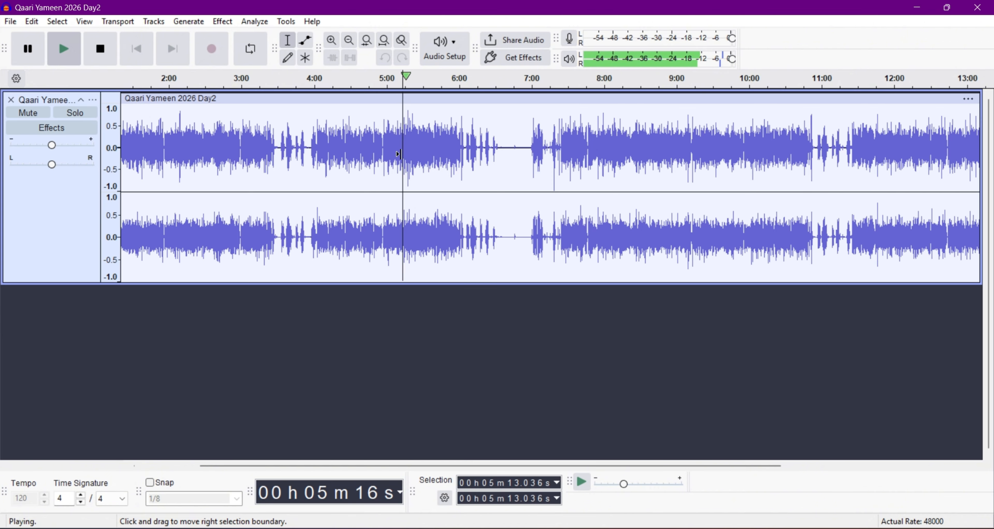
key(space)
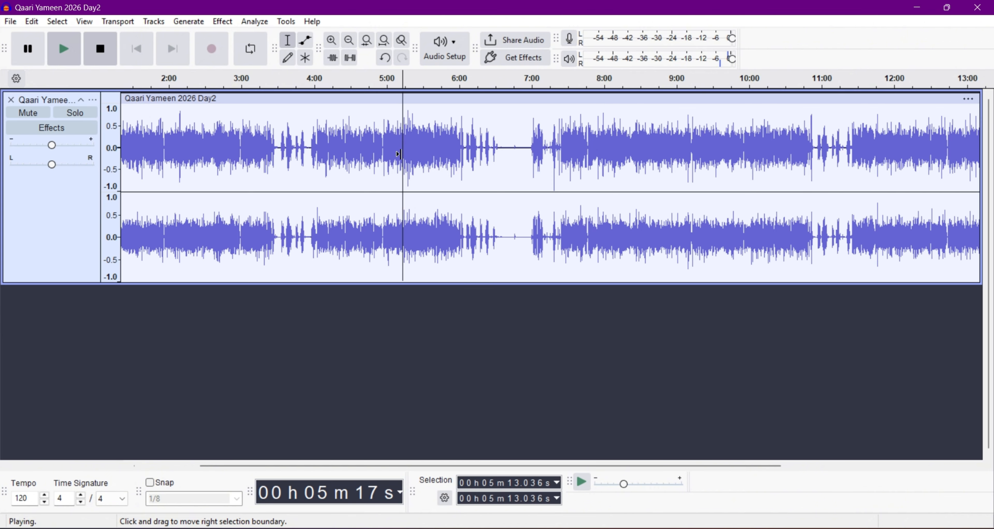
click(379, 154)
key(space)
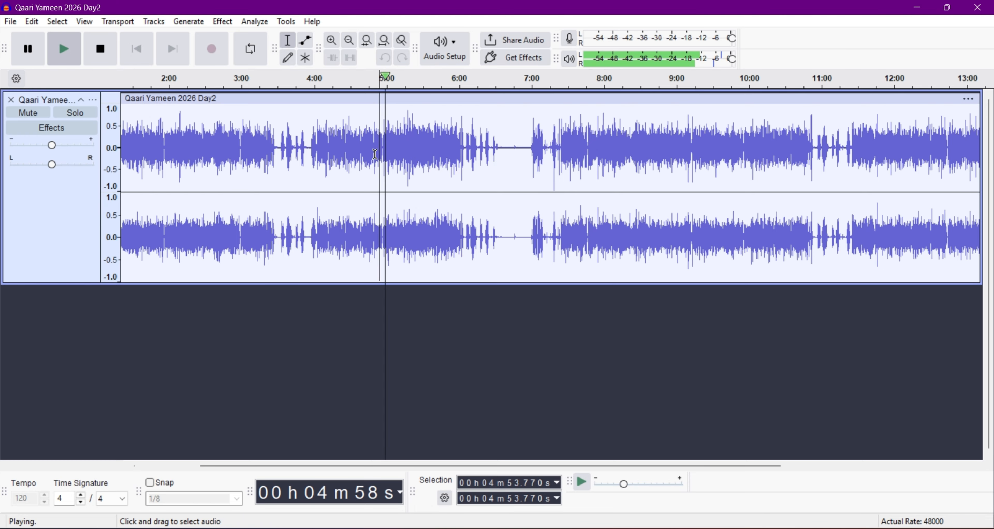
click(375, 154)
key(space)
key(space)
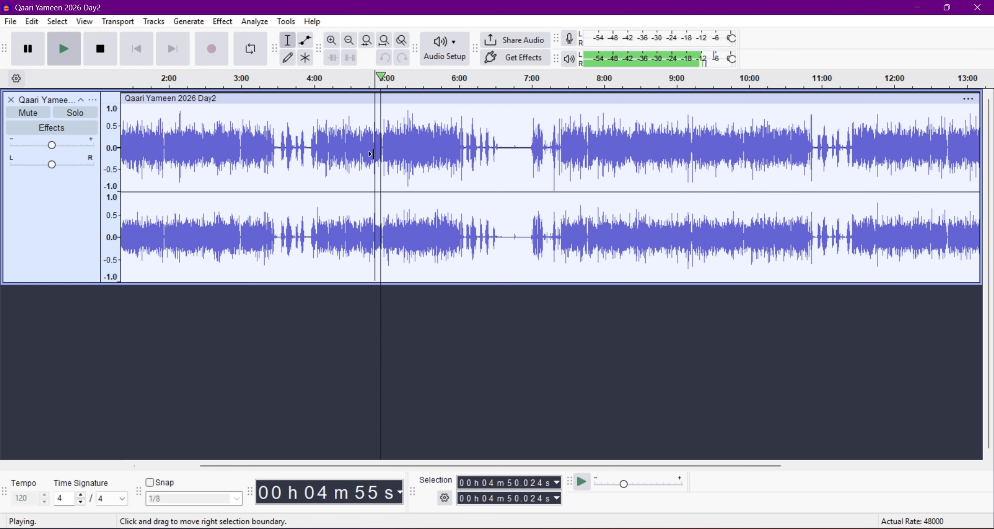
key(space)
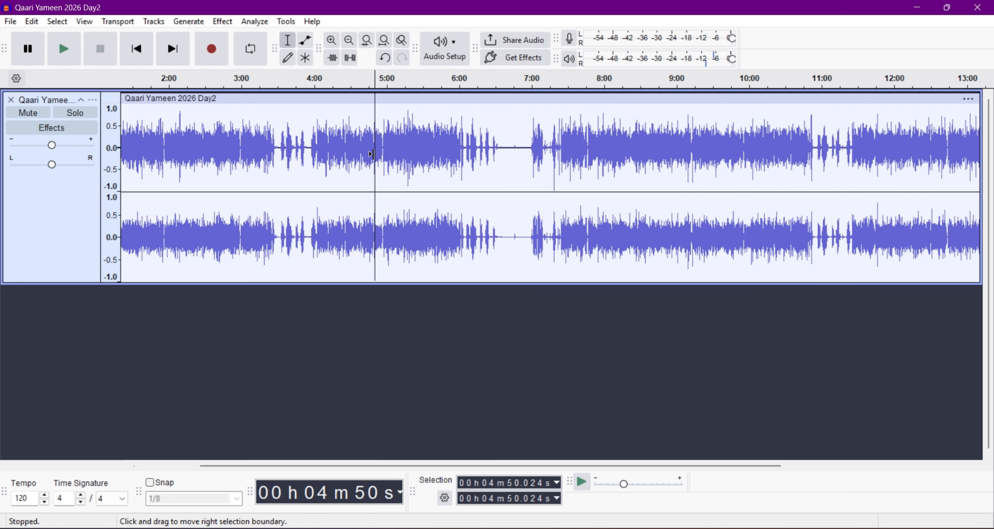
Listen to the echoed track from about 8:42 and 8:39, and undo the Echo effect
click(649, 163)
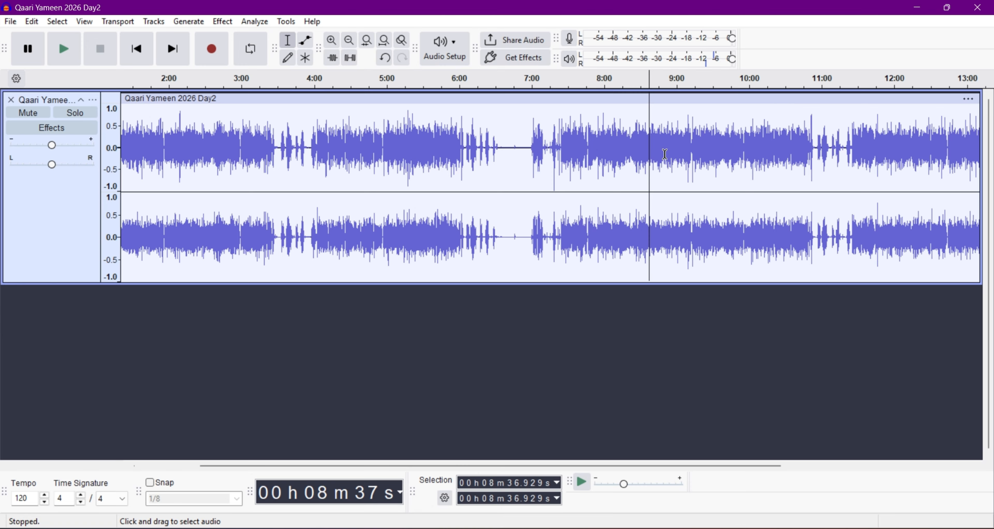
click(655, 153)
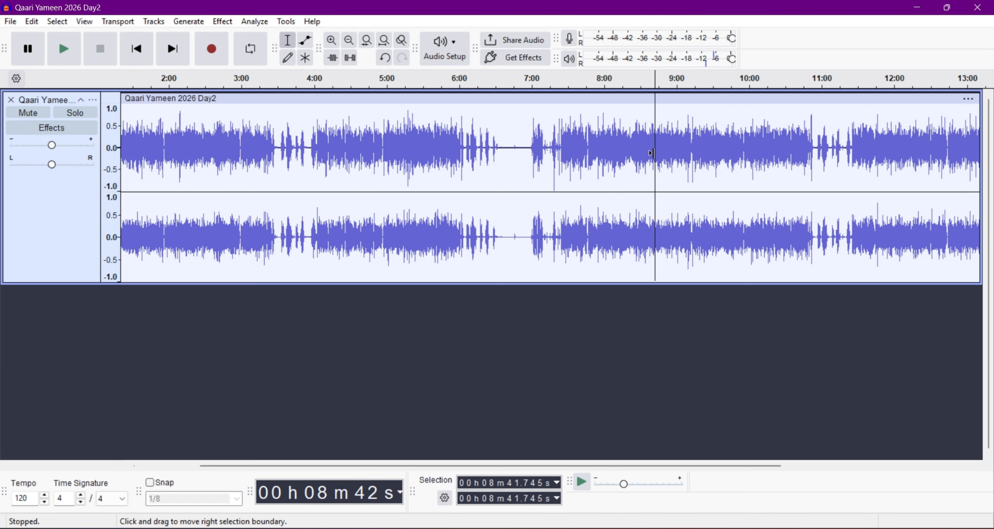
key(space)
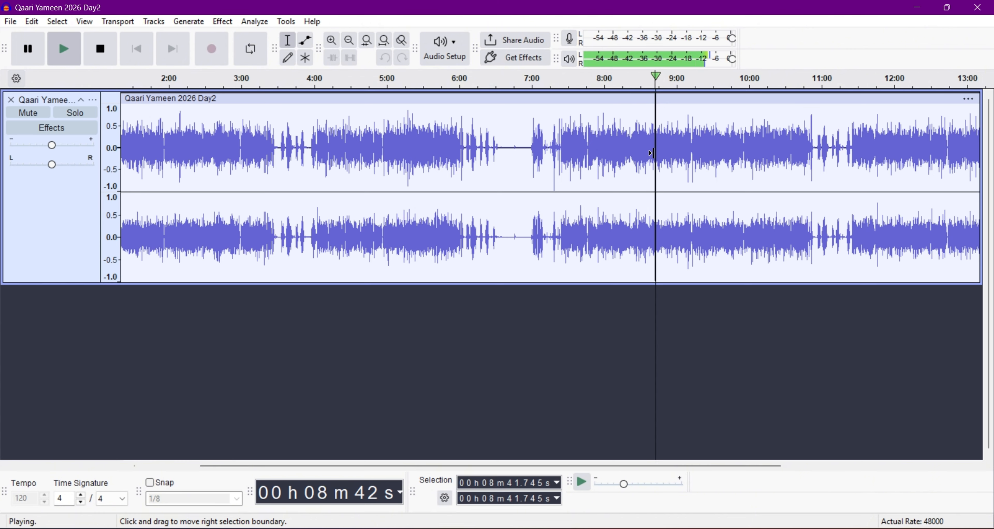
key(space)
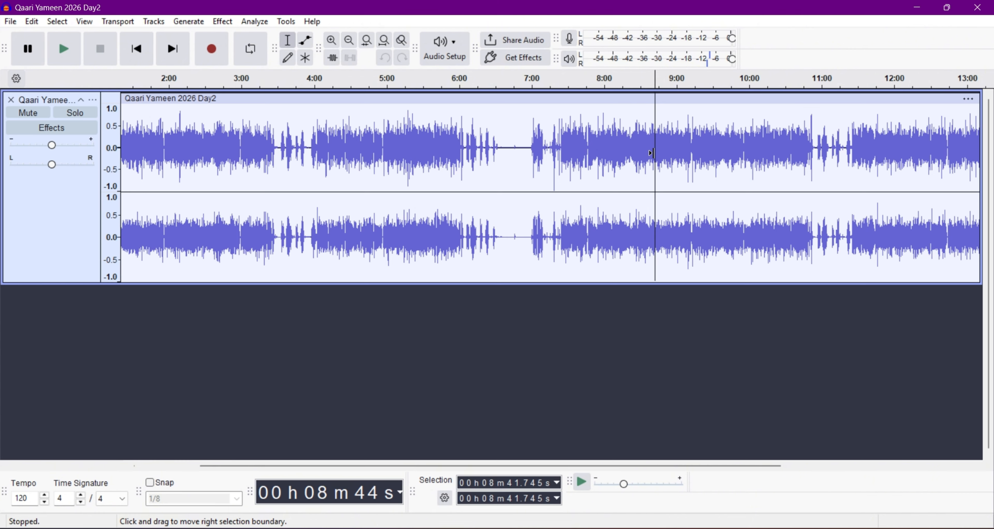
click(651, 153)
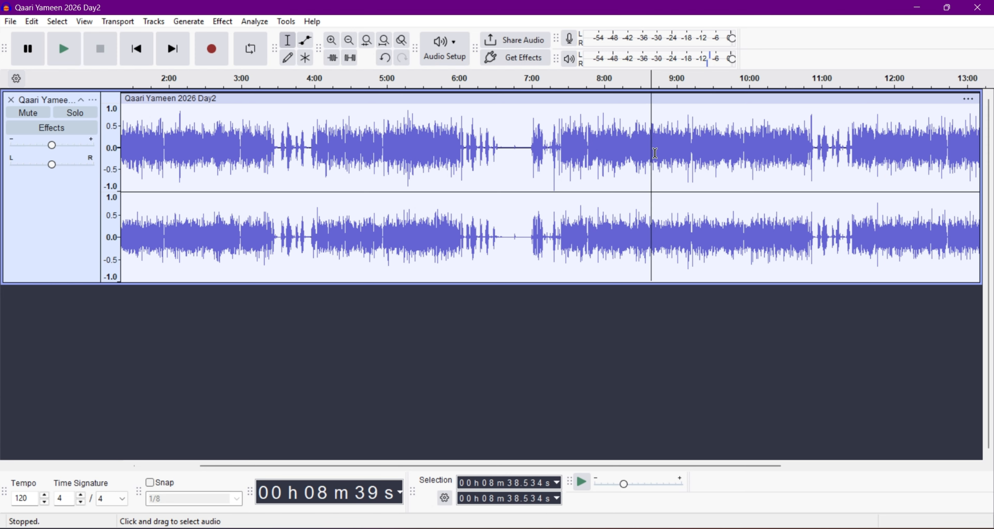
key(space)
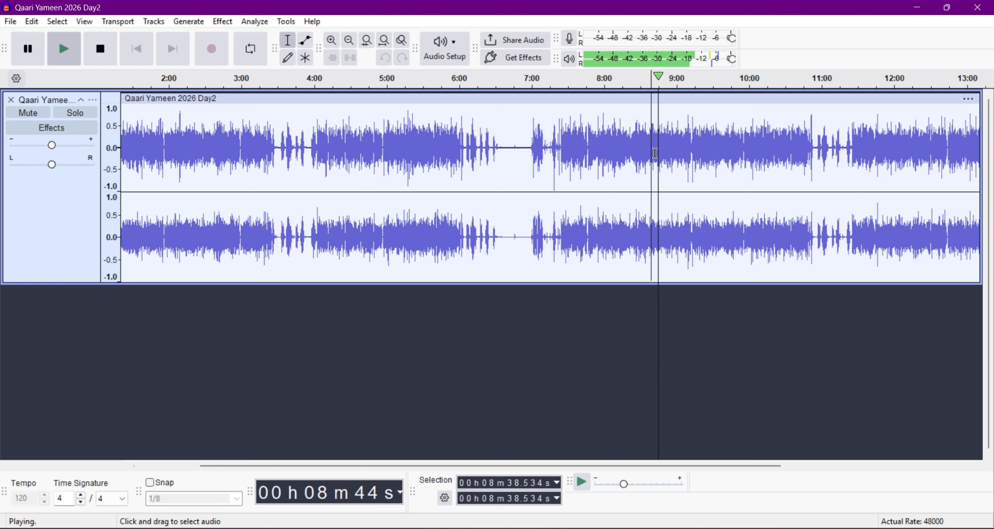
key(space)
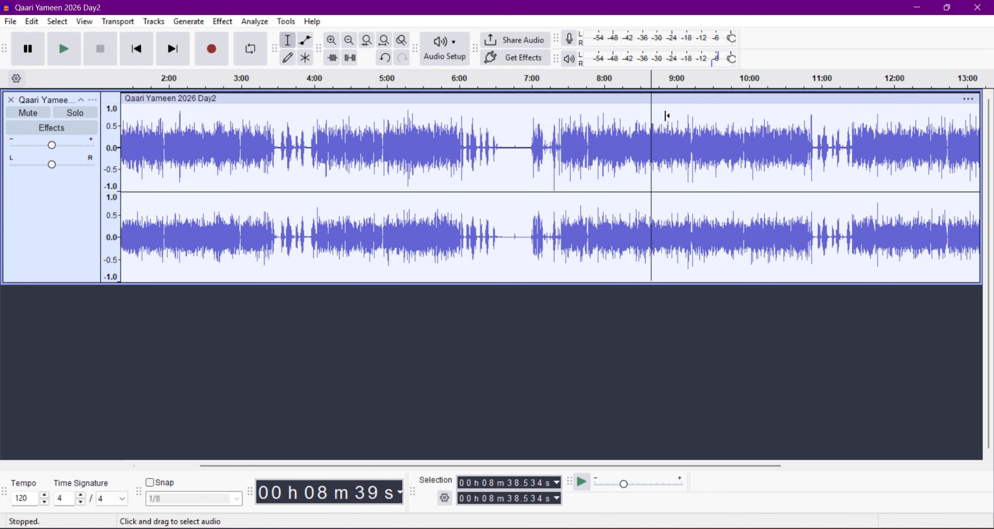
key(ctrl+z)
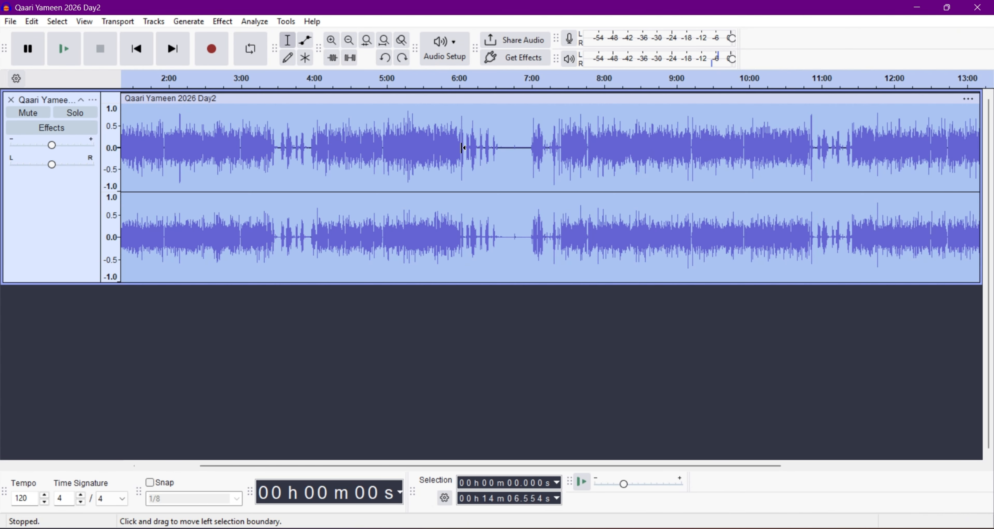
Apply Echo to the whole track with the delay time set to 0.2 seconds and the decay factor set to 0.25
click(223, 21)
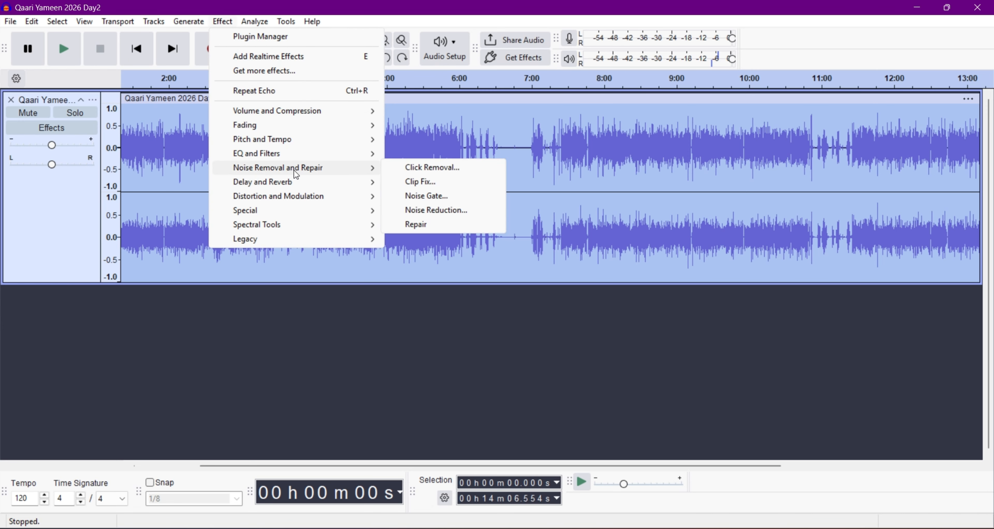
mouse_move(332, 186)
click(404, 197)
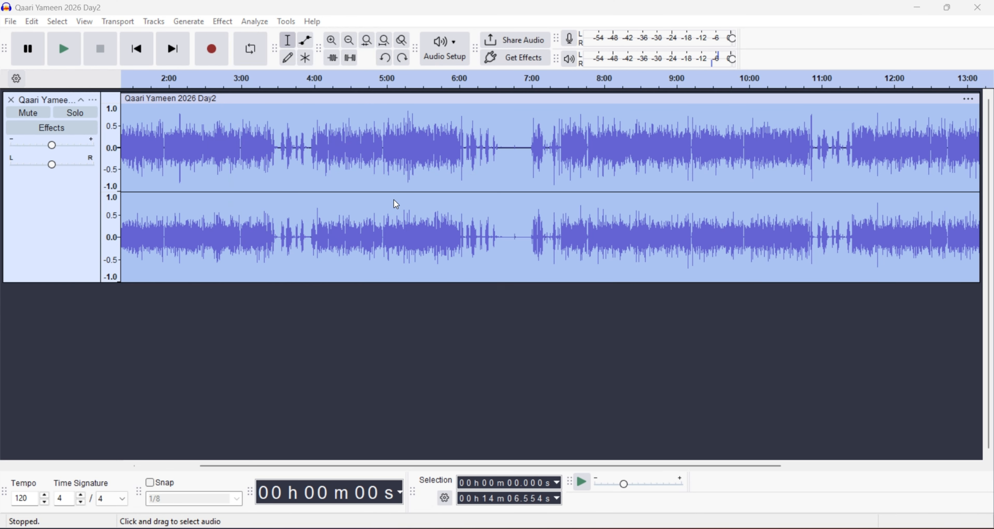
click(539, 256)
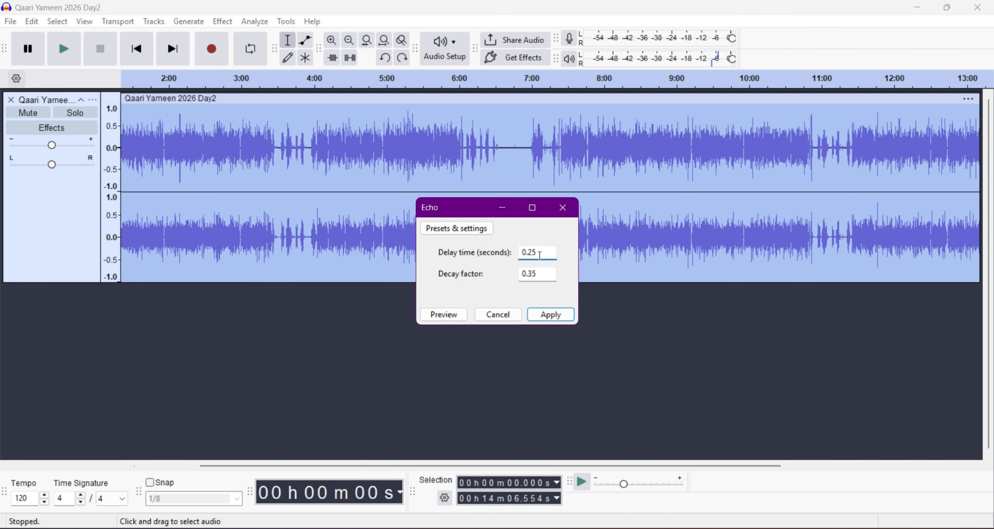
key(BackSpace)
click(551, 277)
key(BackSpace)
key(BackSpace)
text(25)
click(568, 315)
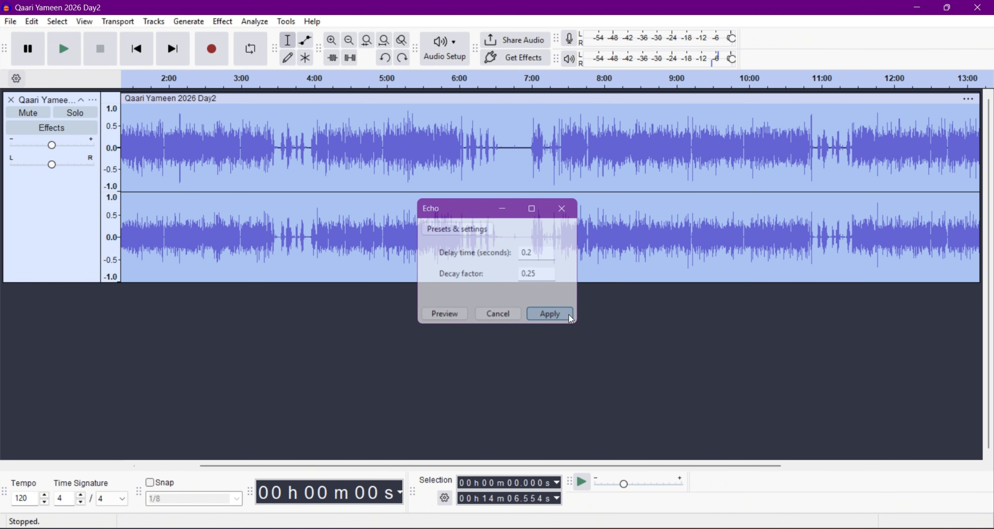
Listen to the echoed track from about 9:23, 8:57 and 8:47
click(713, 181)
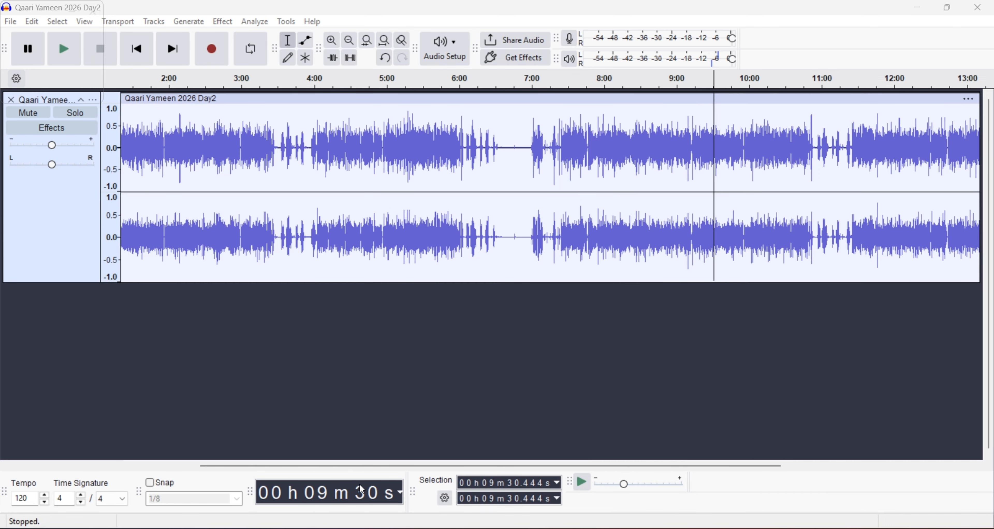
click(702, 244)
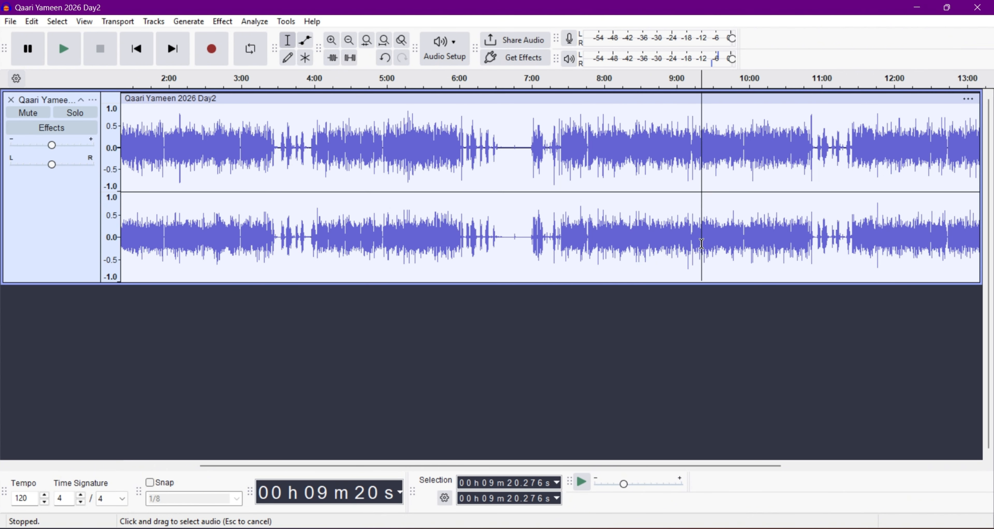
click(742, 233)
click(705, 238)
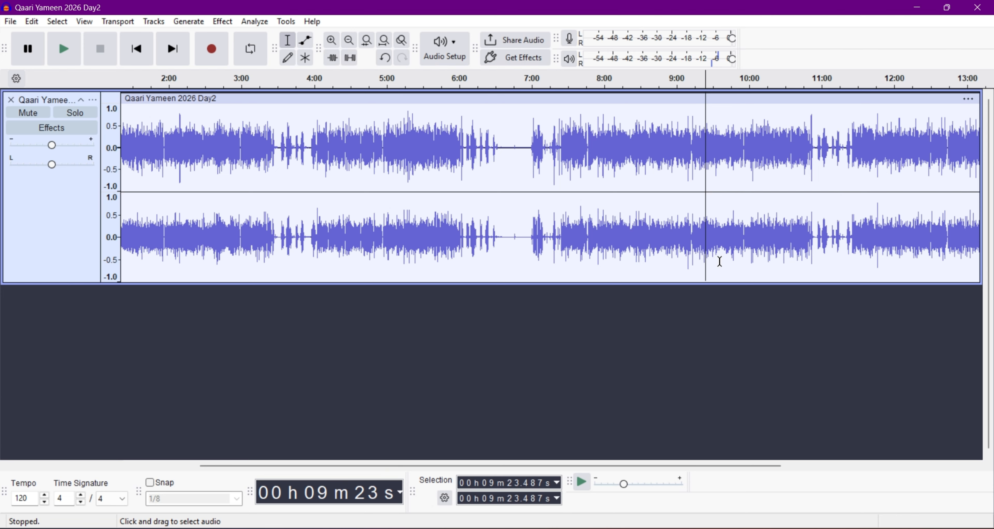
key(space)
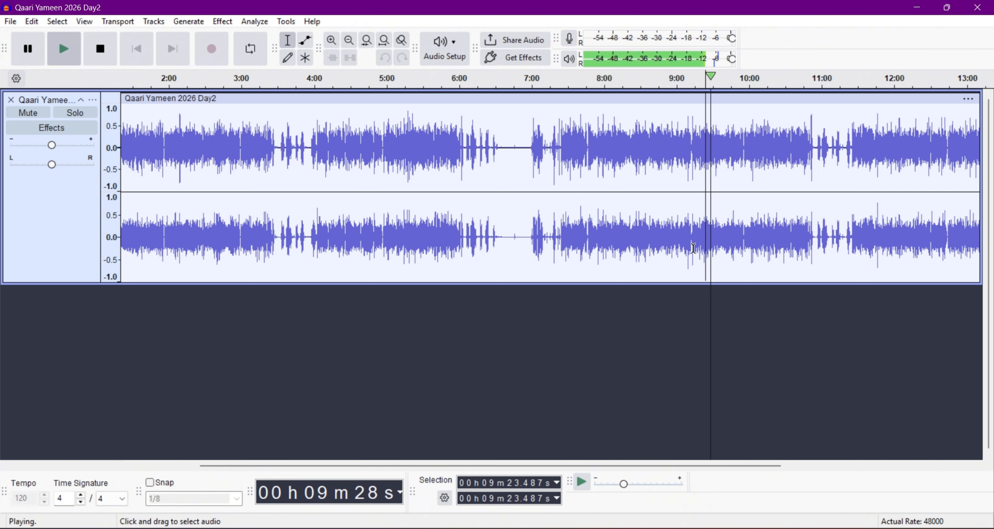
click(674, 244)
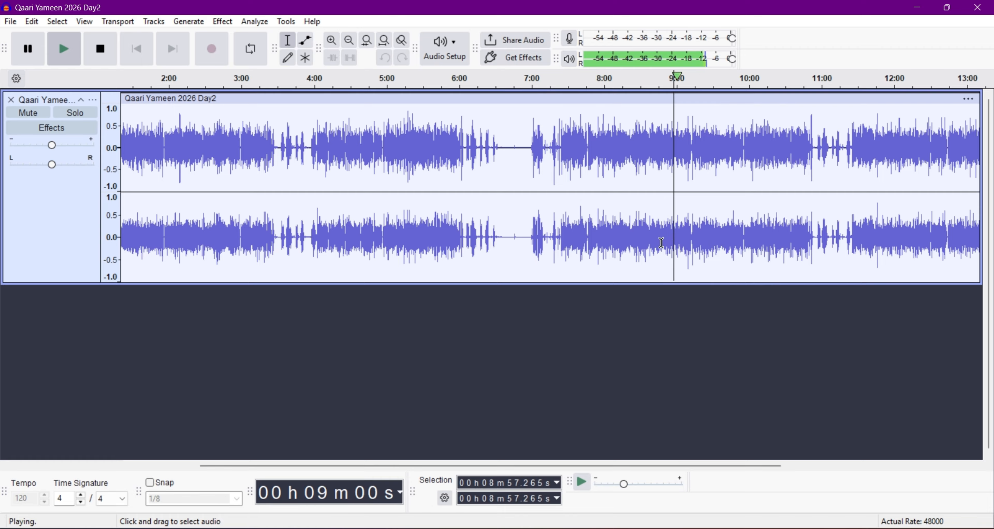
click(661, 242)
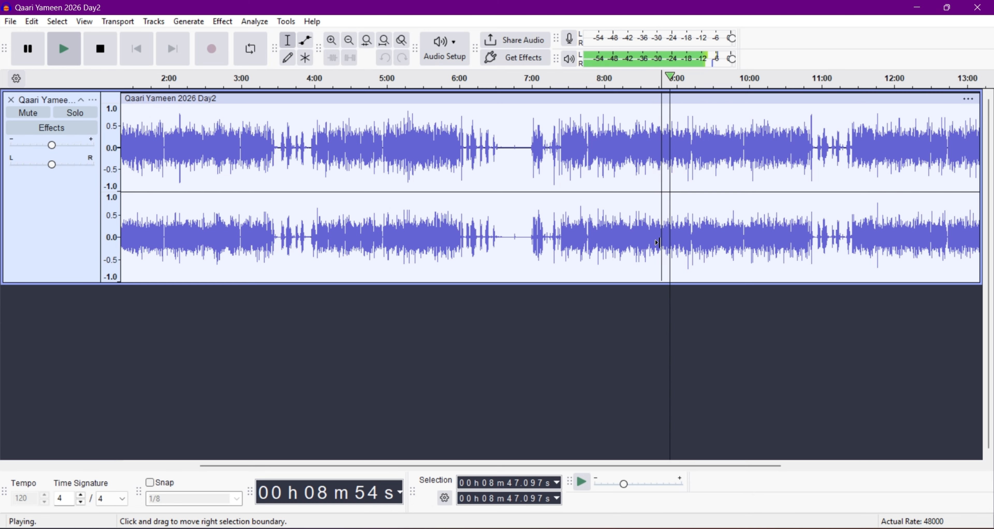
key(space)
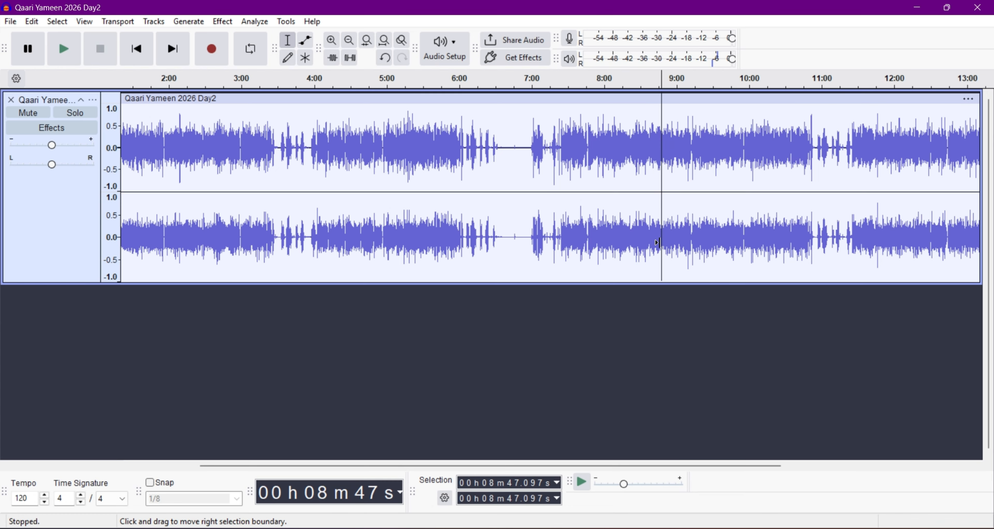
Listen to the echoed track again from about 8:45 and from about 8:36
click(659, 242)
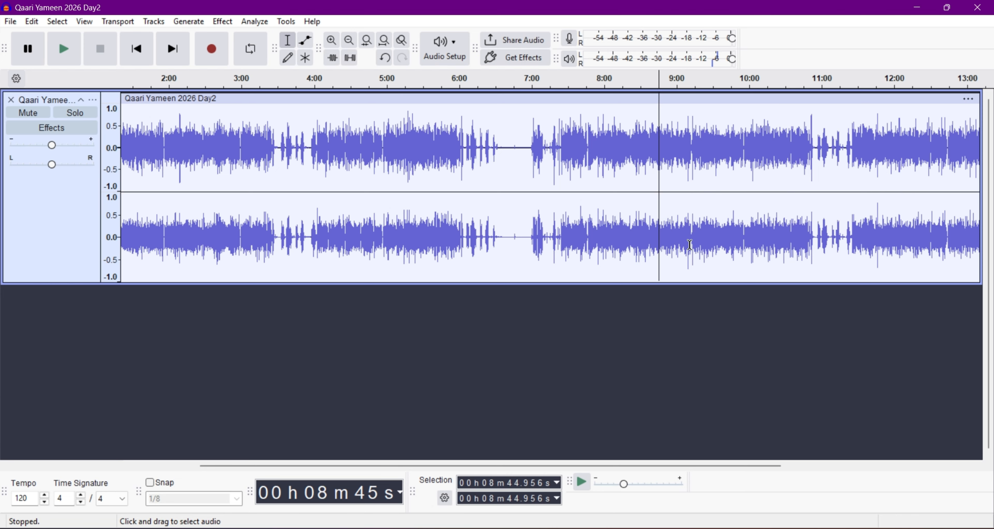
key(space)
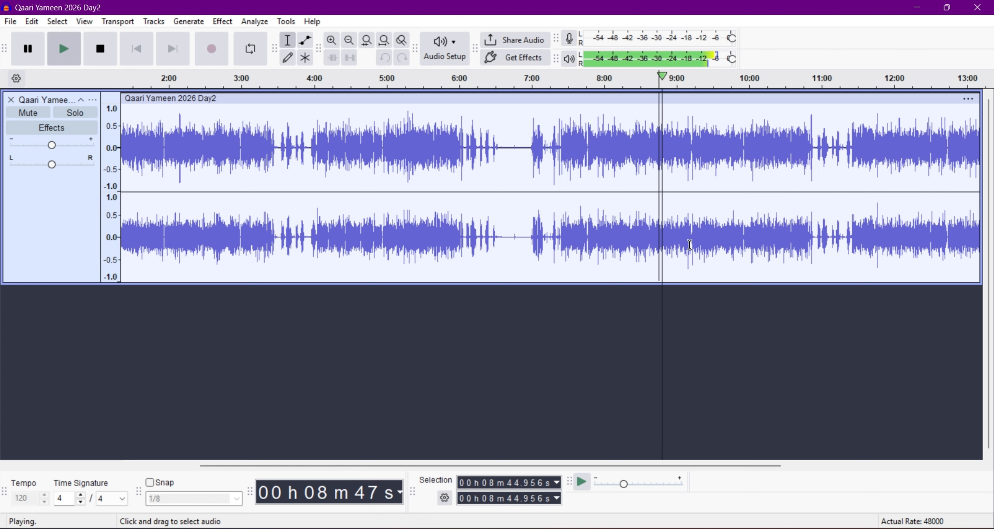
key(space)
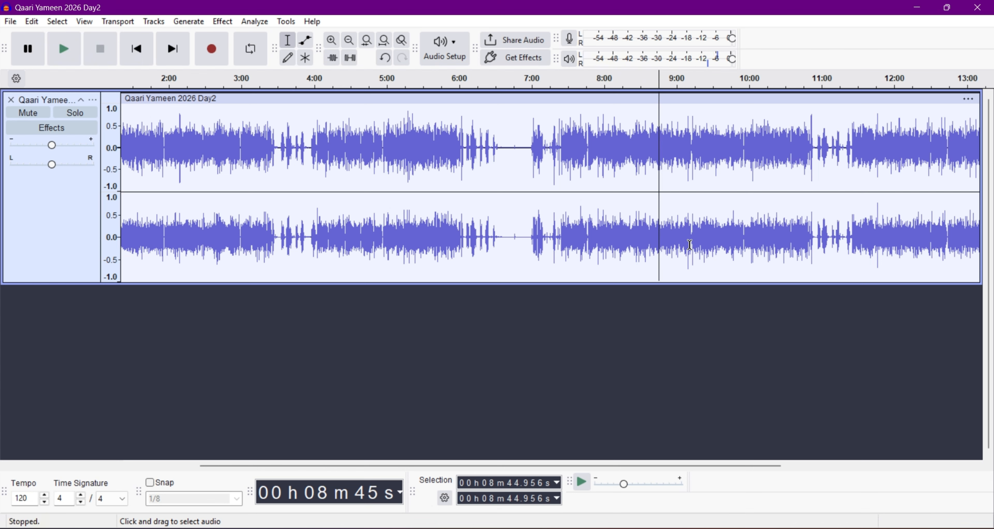
key(Left)
key(Left)
key(Left)
key(Left)
key(Left)
key(Left)
key(Left)
key(Left)
key(Left)
key(Left)
key(Left)
key(Left)
key(Left)
key(Left)
key(Left)
key(Left)
key(Left)
key(Left)
key(Left)
key(Left)
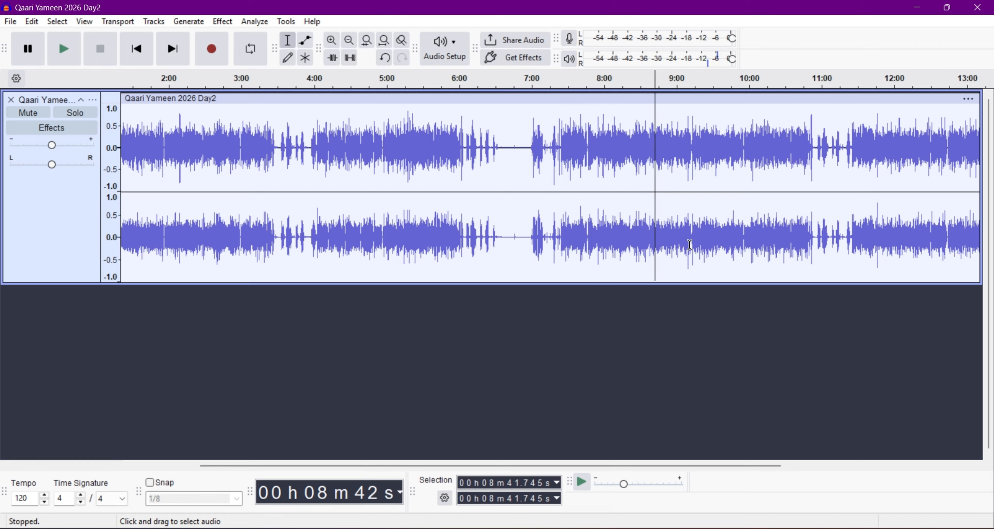
key(Left)
key(Left)
key(Left)
key(Left)
key(Left)
key(Left)
key(Left)
key(Left)
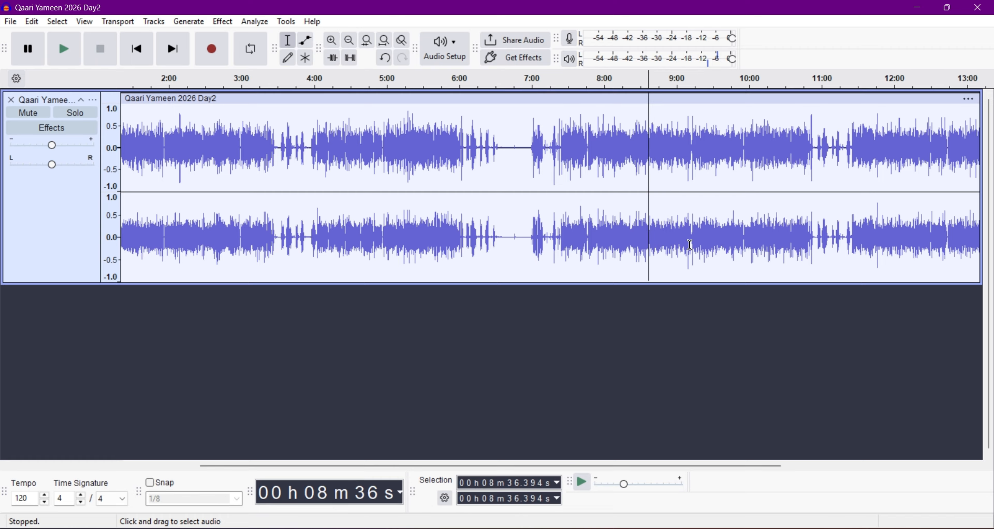
key(space)
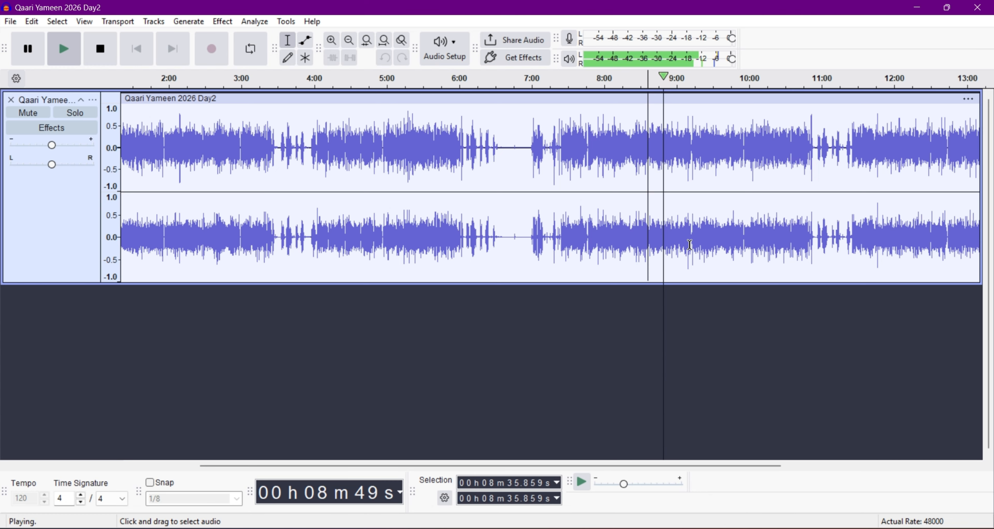
key(space)
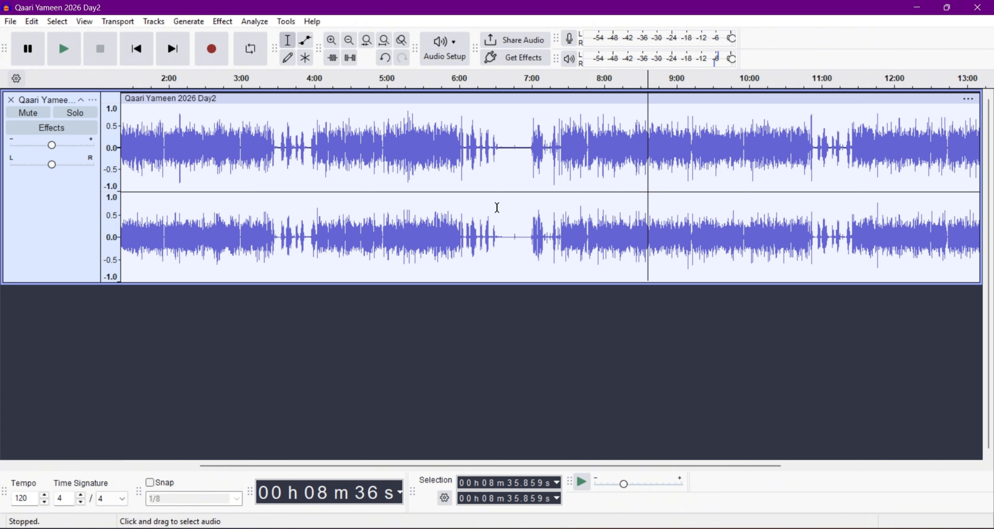
Start an audio export of the entire project and choose MP3 Files as the format
click(8, 25)
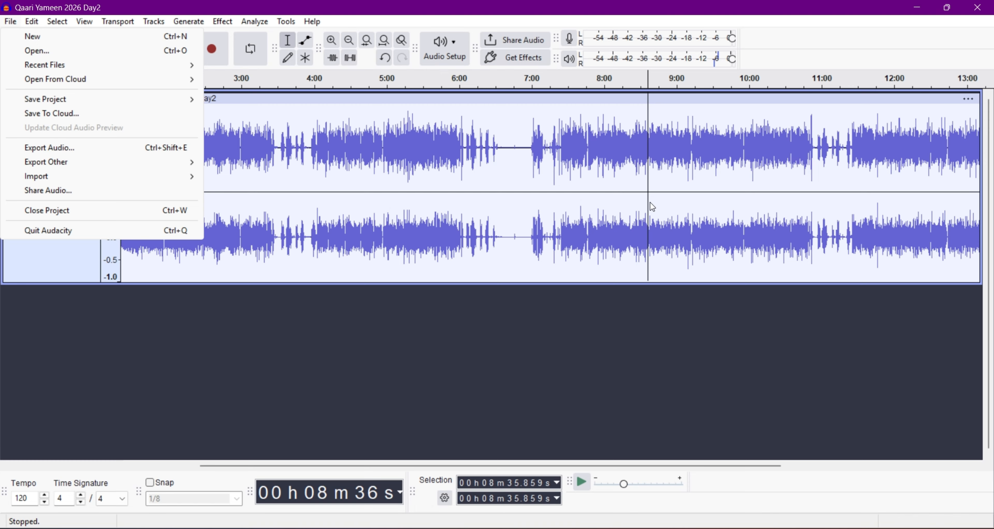
mouse_move(28, 165)
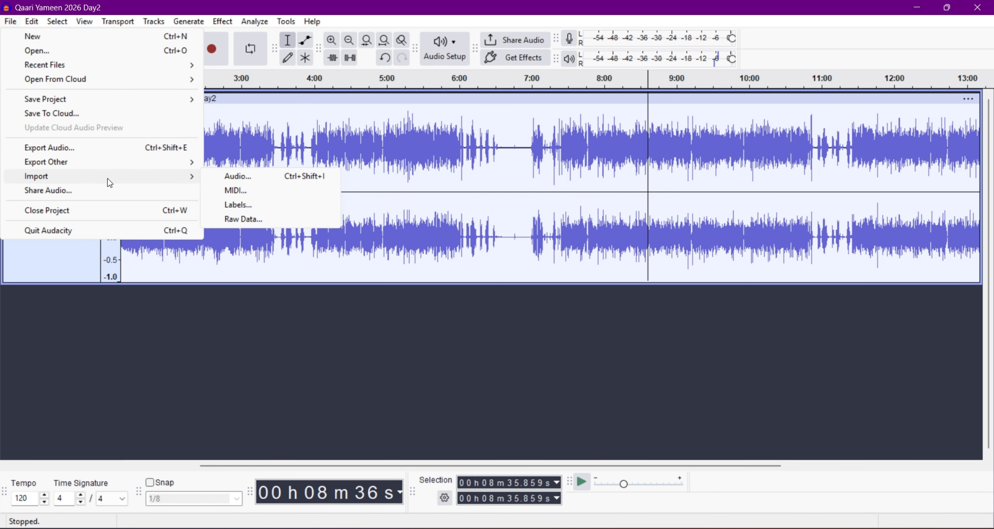
click(93, 148)
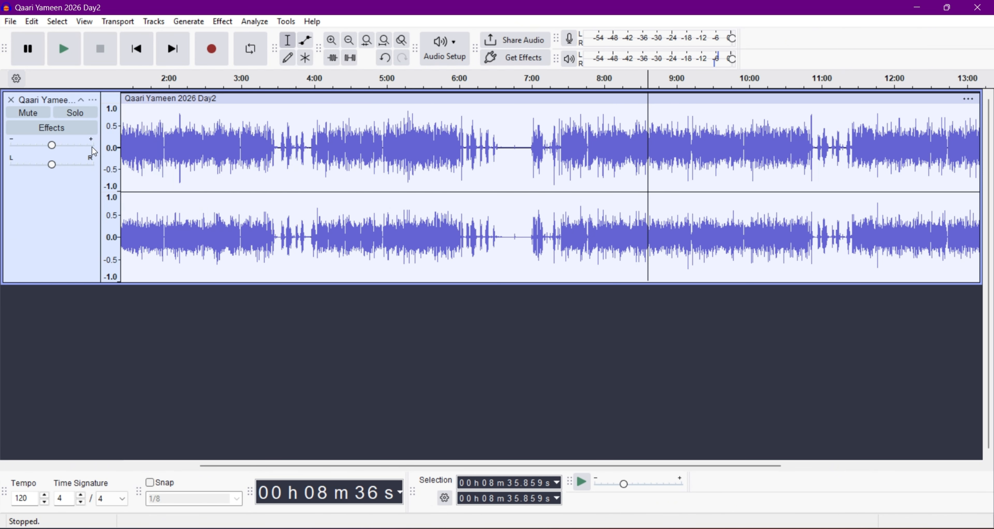
click(524, 148)
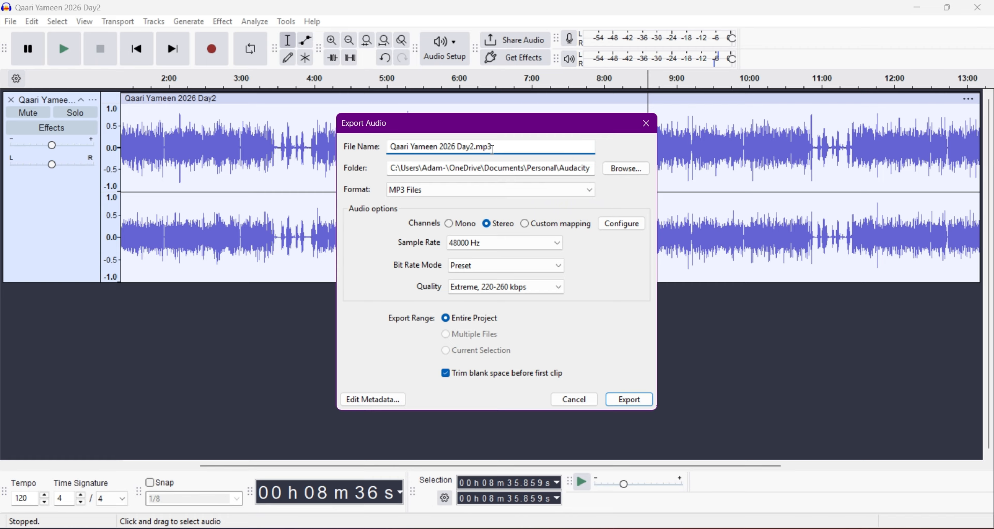
drag(492, 148, 475, 147)
click(515, 149)
click(506, 149)
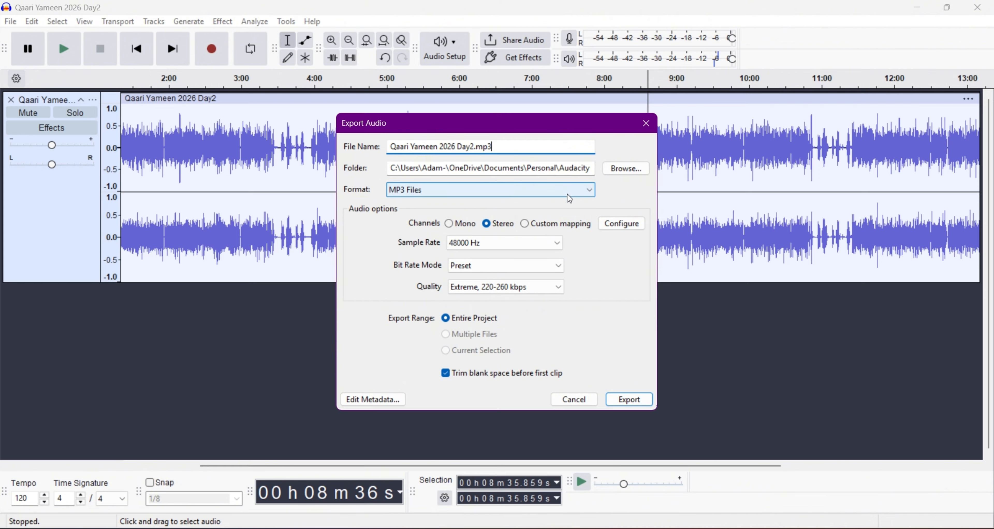
click(421, 192)
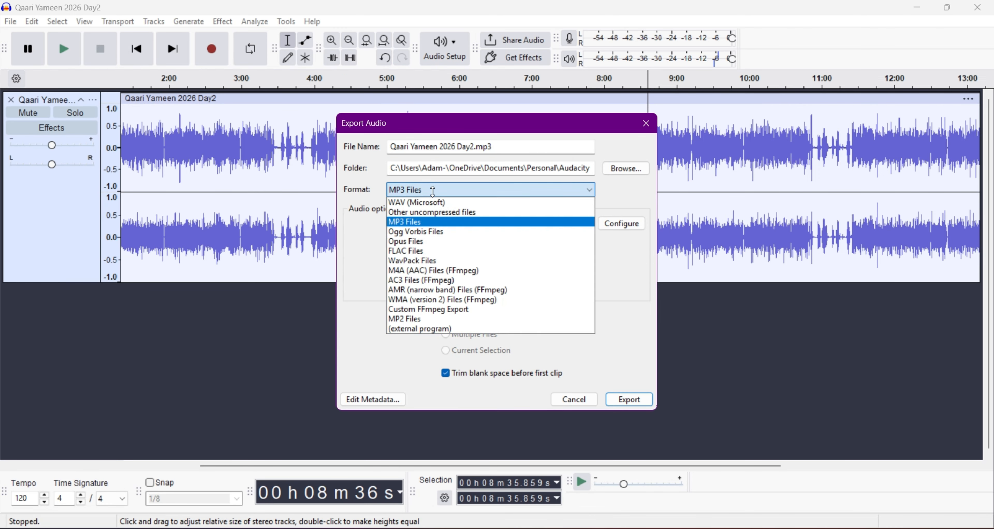
click(461, 221)
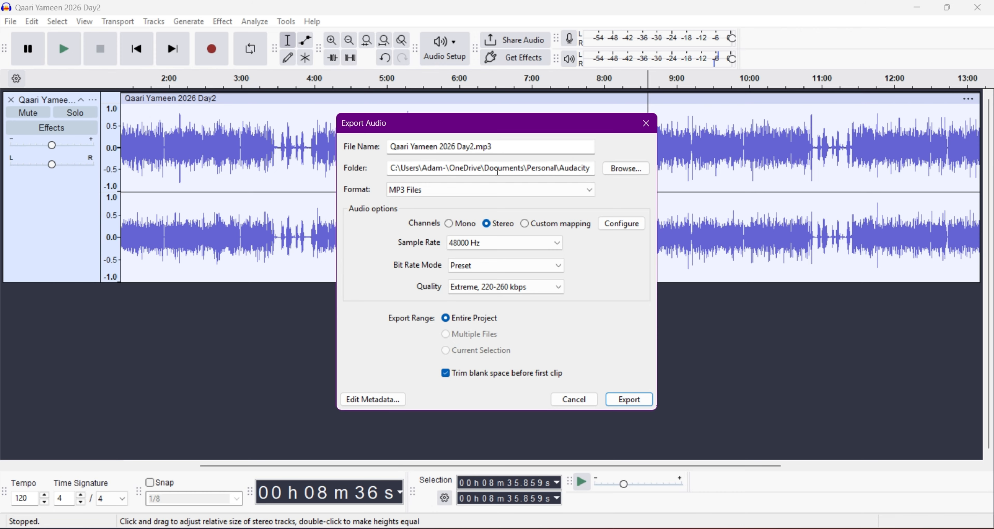
Name the export file Tutorial.mp3, keep the Audacity folder as the destination, and export it
drag(489, 169, 592, 170)
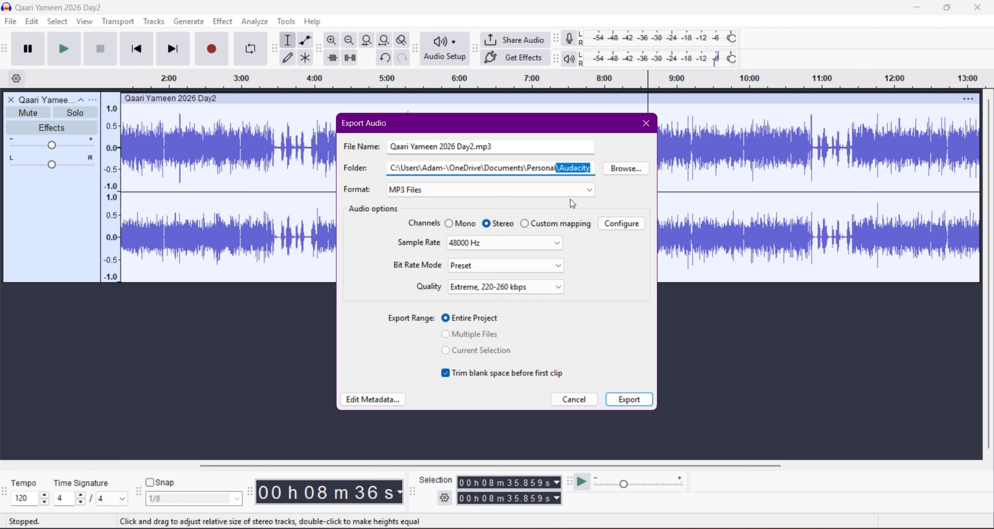
click(474, 146)
key(BackSpace)
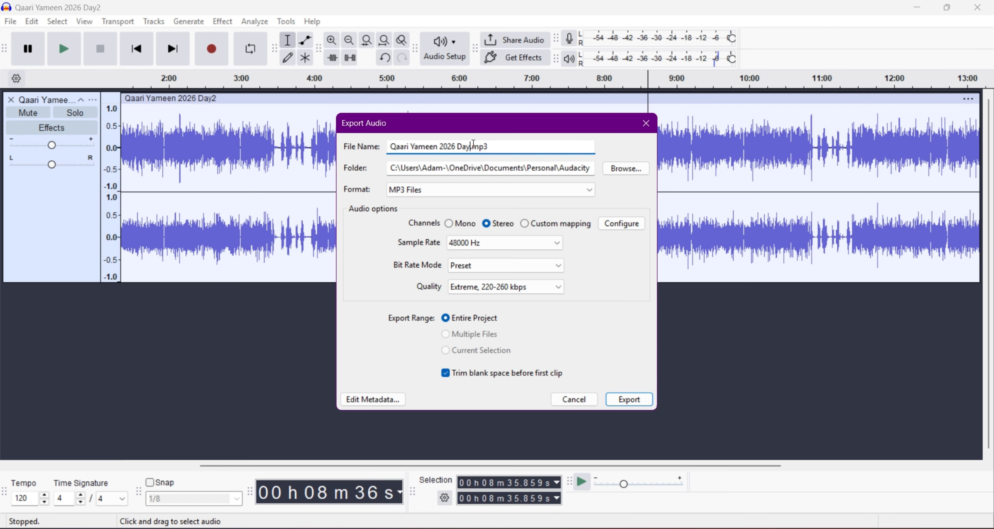
key(BackSpace)
key(BackSpace)
key(BackSpace)
key(BackSpace)
key(BackSpace)
key(BackSpace)
key(BackSpace)
key(BackSpace)
key(BackSpace)
key(BackSpace)
key(BackSpace)
key(BackSpace)
key(BackSpace)
key(BackSpace)
key(BackSpace)
key(BackSpace)
key(BackSpace)
key(BackSpace)
key(BackSpace)
key(BackSpace)
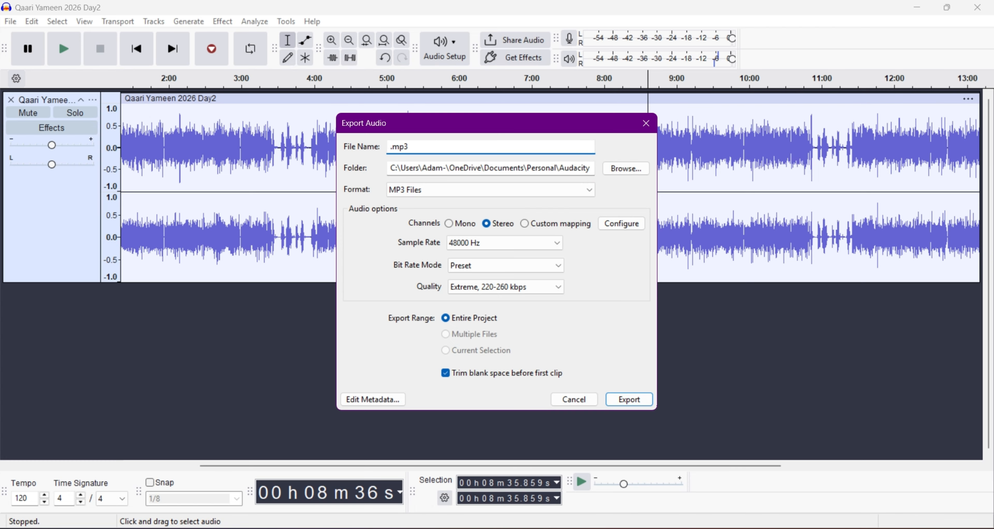
text(Tutorial)
click(626, 400)
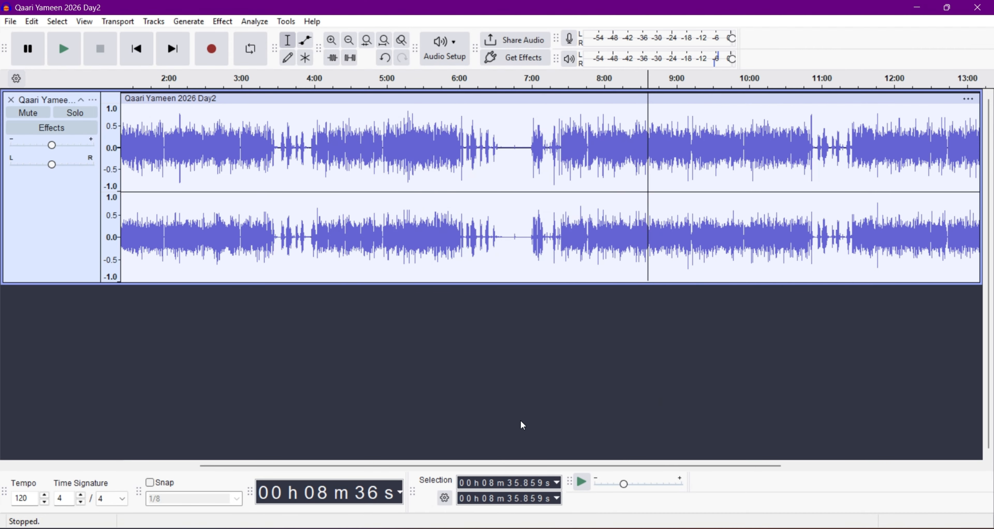
Switch to File Explorer, maximize the Audacity folder window and check the exported Tutorial.mp3 file's details
key(super+Tab)
click(554, 146)
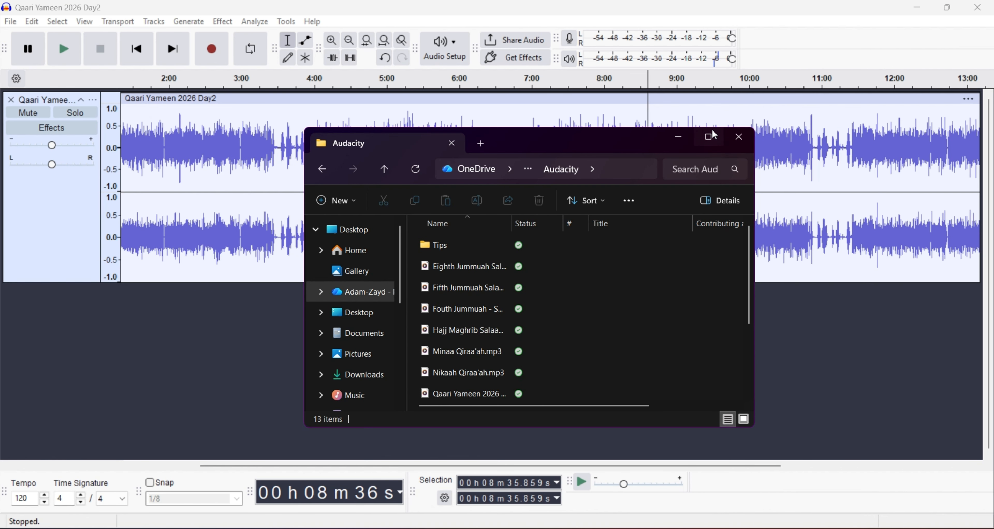
click(714, 131)
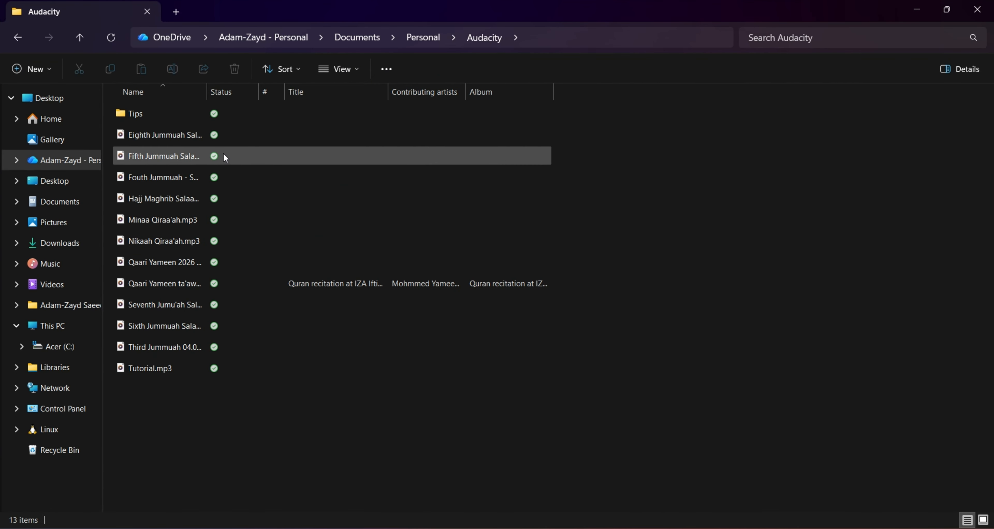
scroll(183, 355, up, 2)
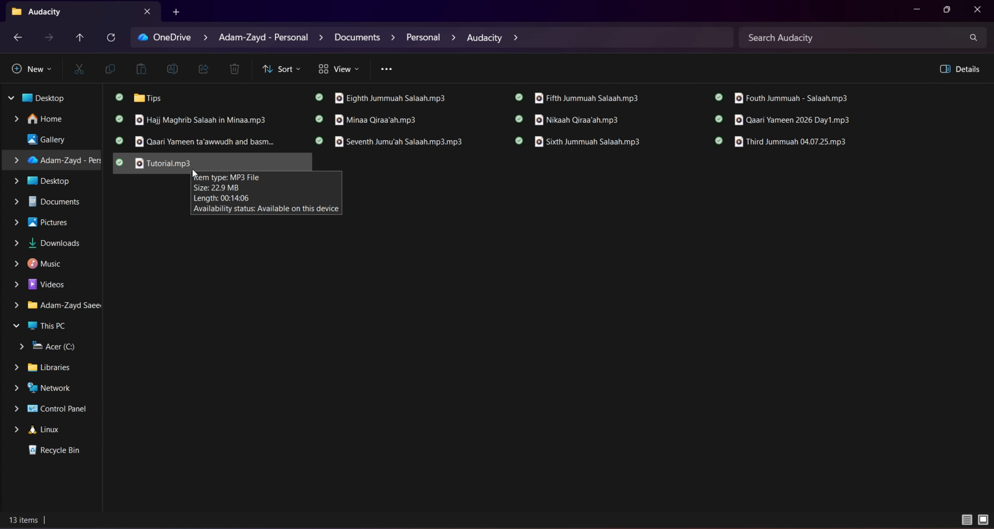
mouse_move(210, 161)
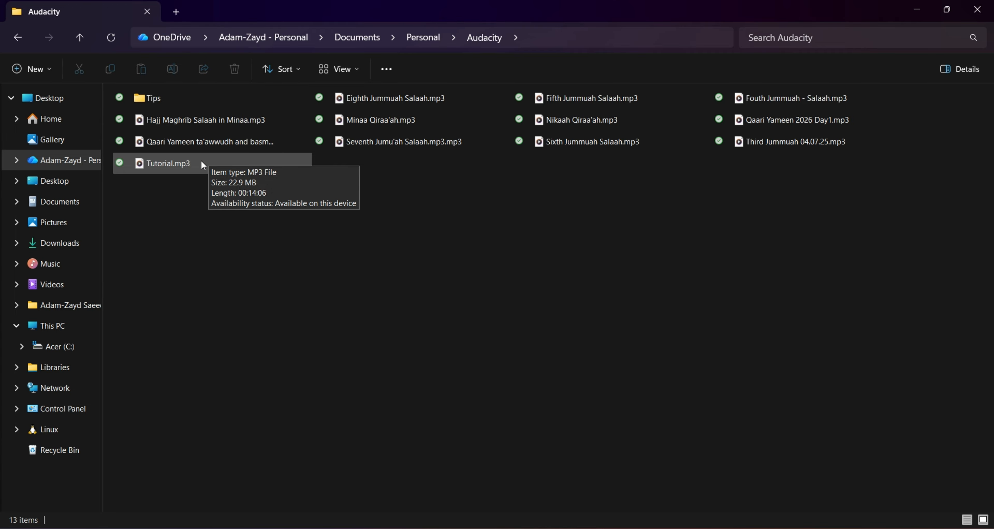
Close the File Explorer window and the Audacity project window
click(990, 12)
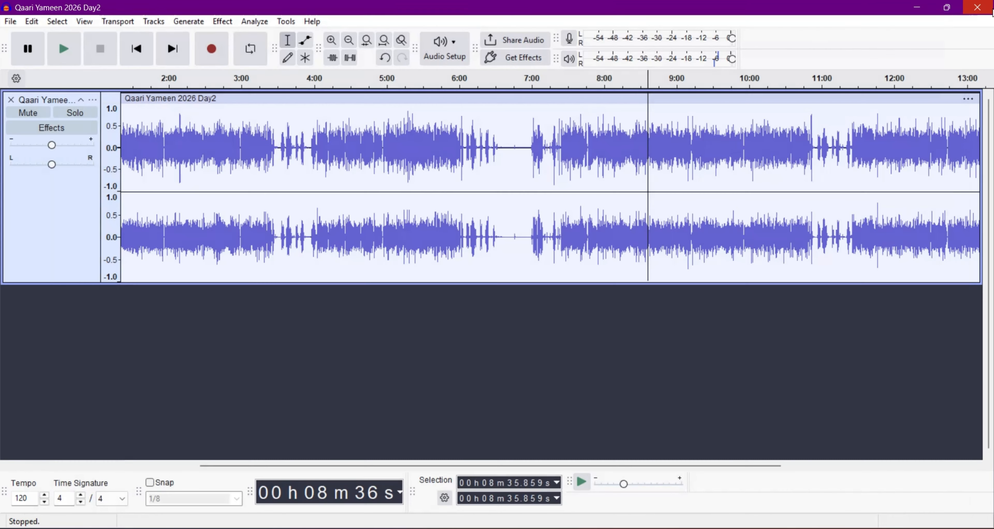
click(980, 8)
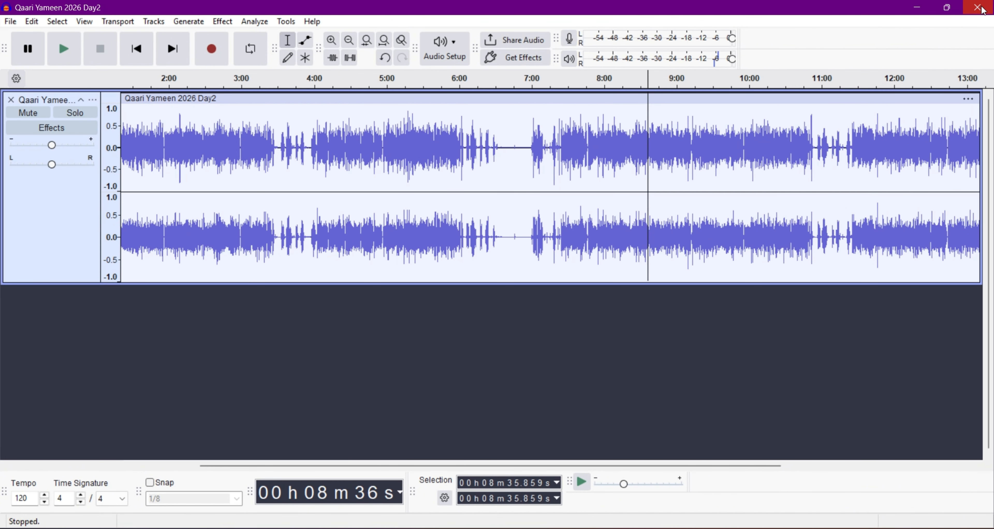